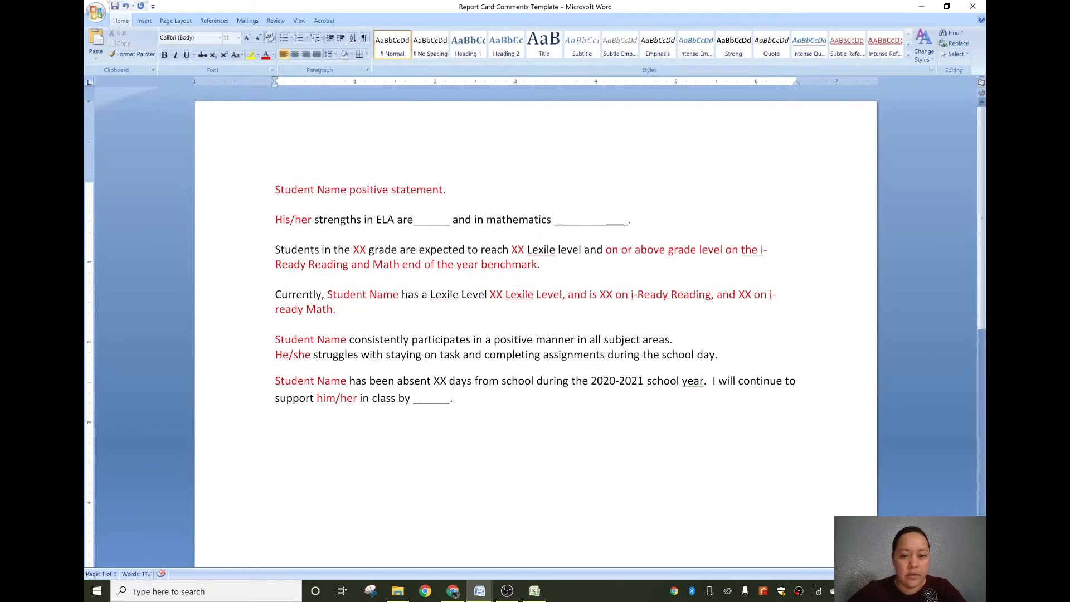
Switch to Excel and save the blank workbook to the Desktop as Report Card Template DATA.
click(534, 591)
click(95, 12)
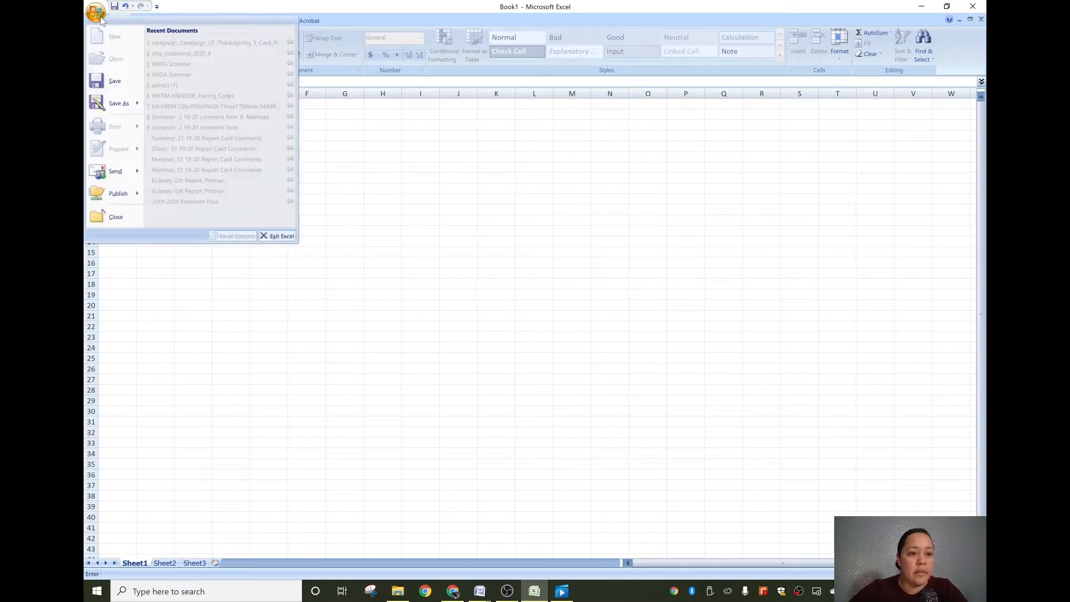
click(117, 97)
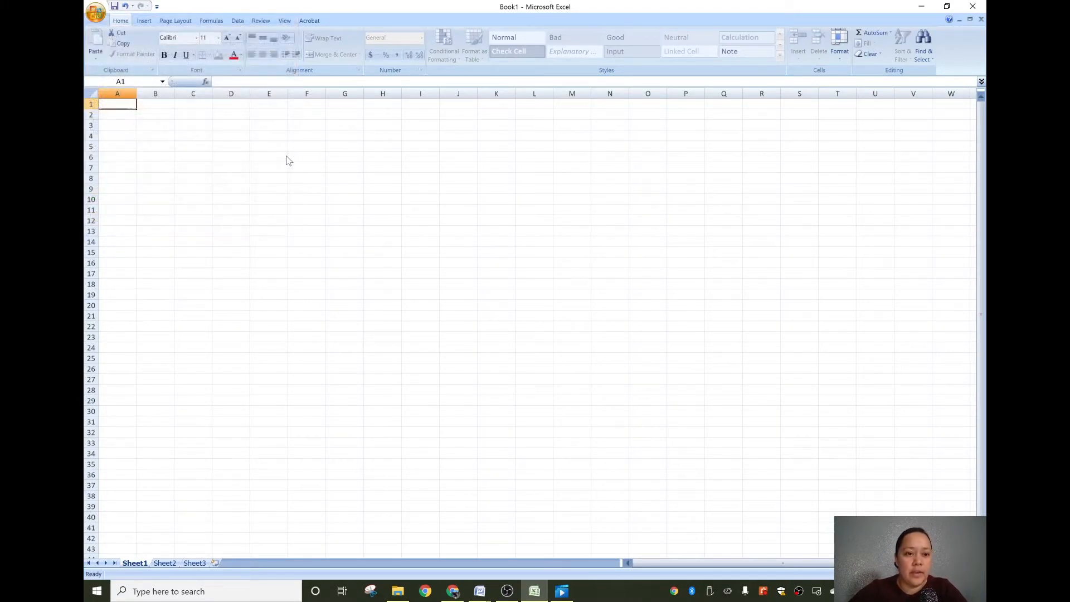
text(Report Card Template DATA)
scroll(128, 99, up, 6)
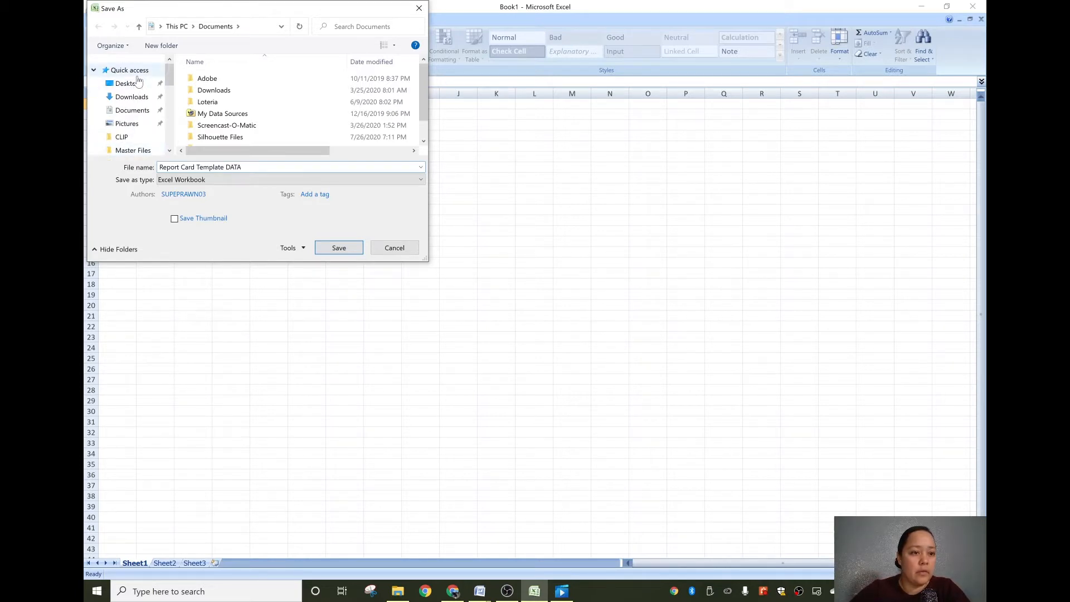
click(128, 83)
click(339, 248)
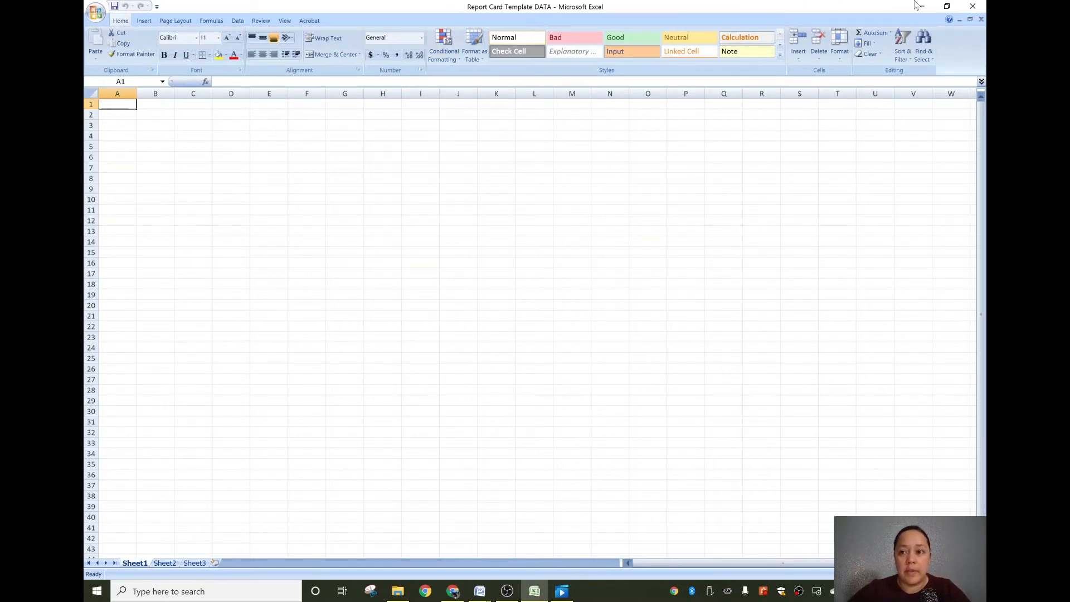
Arrange the Excel workbook side by side with the Report Card Comments Template document, with Word on the left half of the display.
click(946, 6)
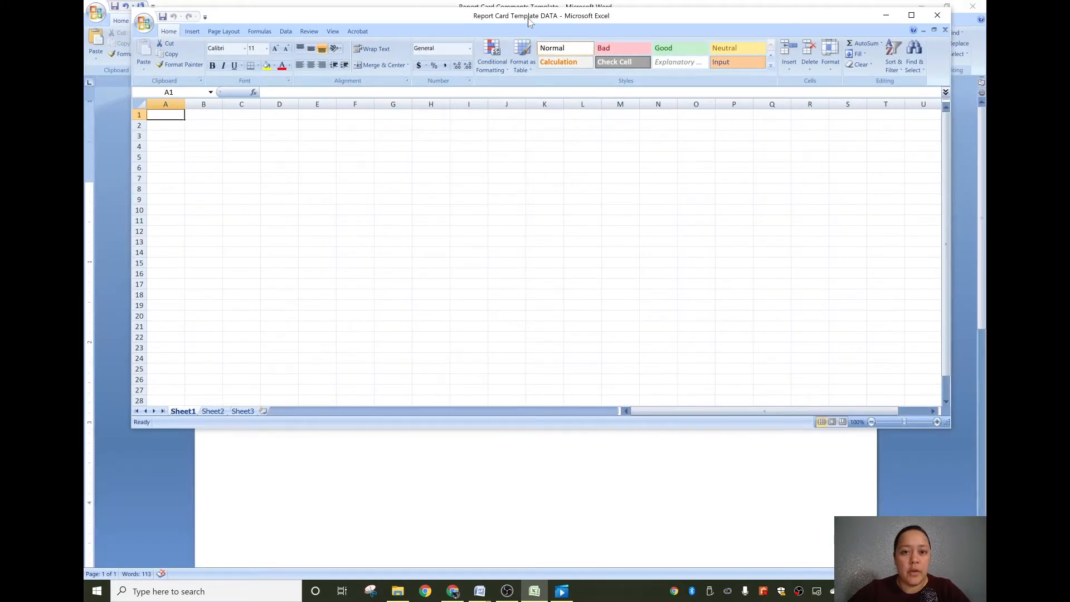
drag(514, 16, 986, 145)
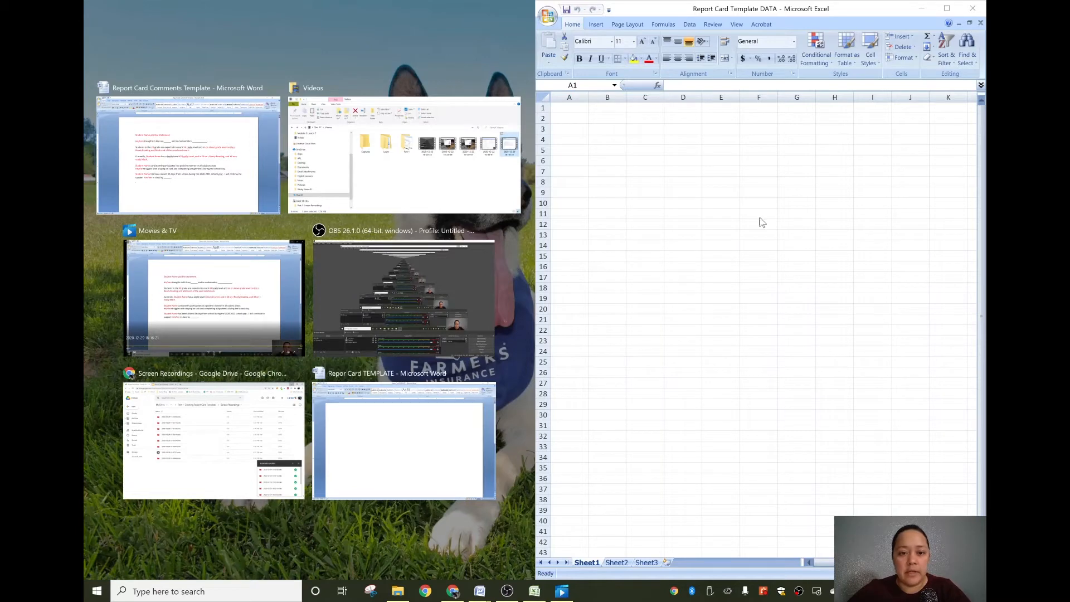
click(206, 187)
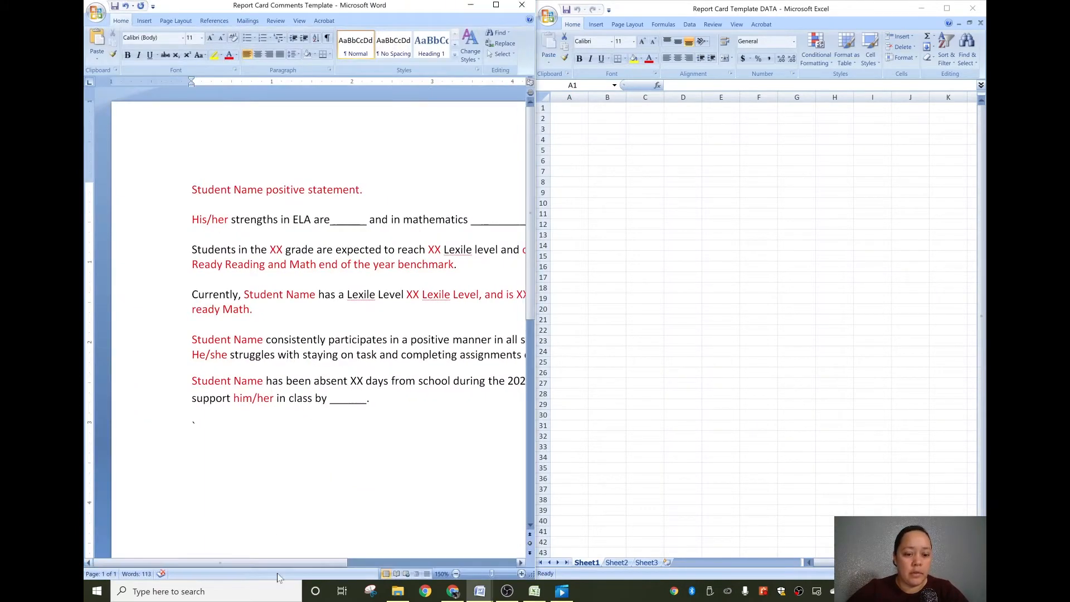
drag(306, 563, 359, 571)
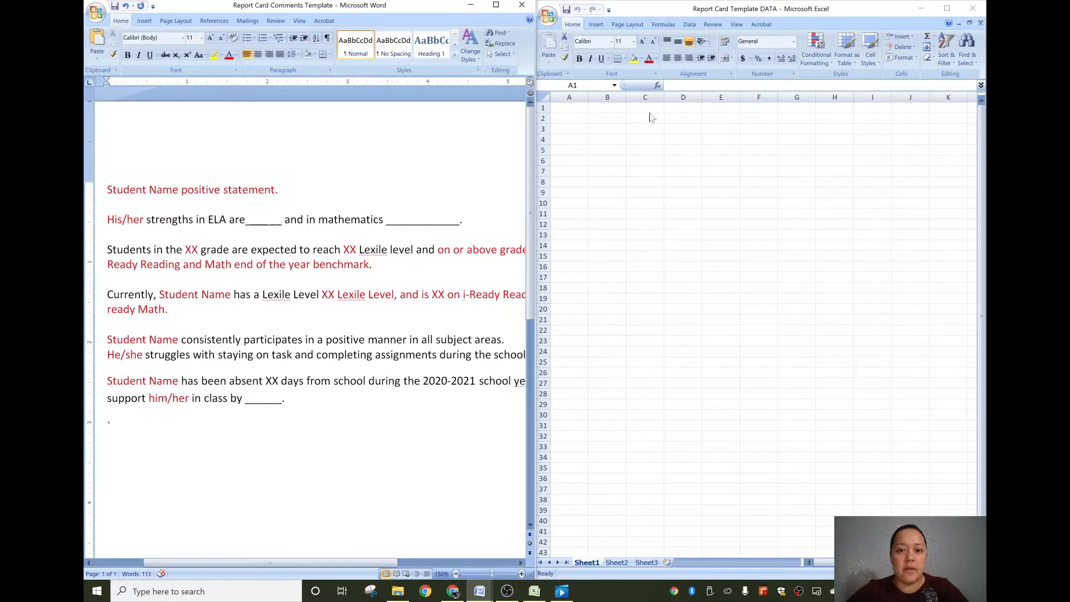
Enter the column headers Student Name, Positive Statement and His/Her in cells A1 to C1, following the template's placeholders.
click(701, 113)
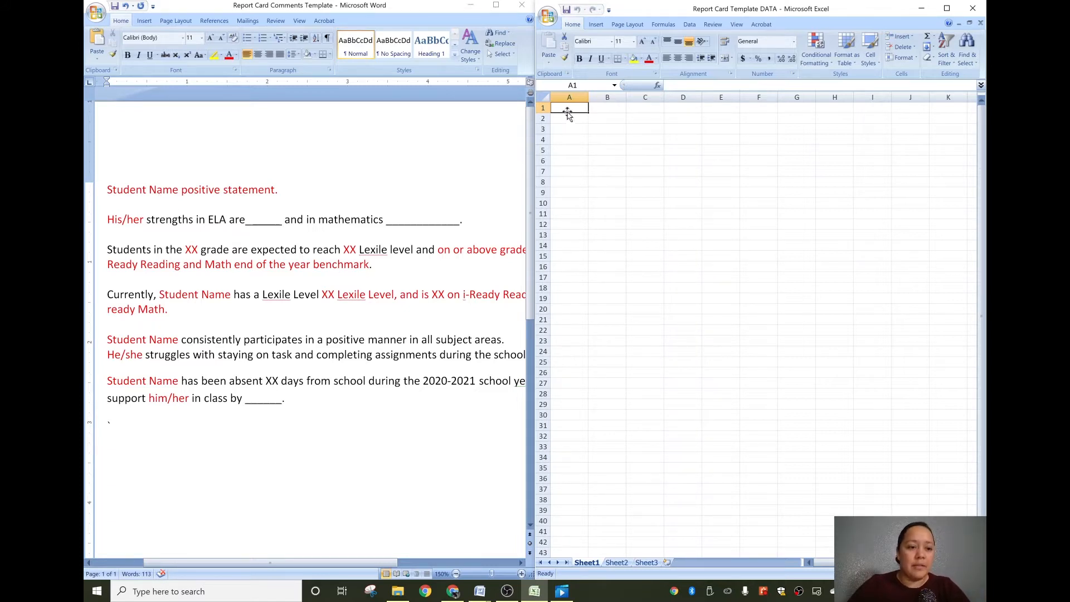
click(126, 203)
drag(107, 191, 181, 190)
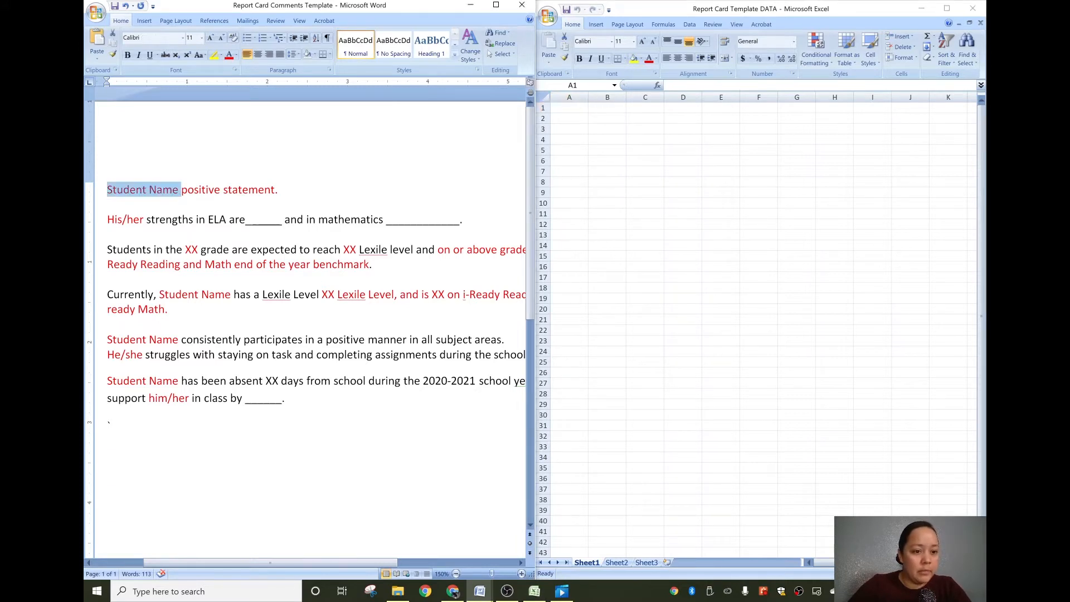
click(568, 112)
text(Student Name)
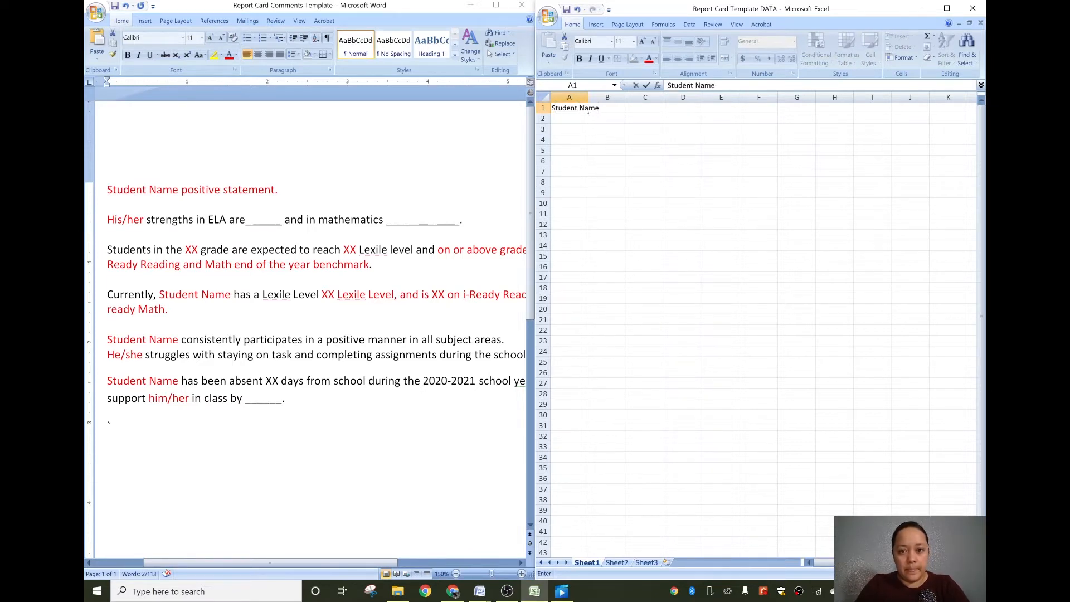
key(Tab)
text(Positive Statement)
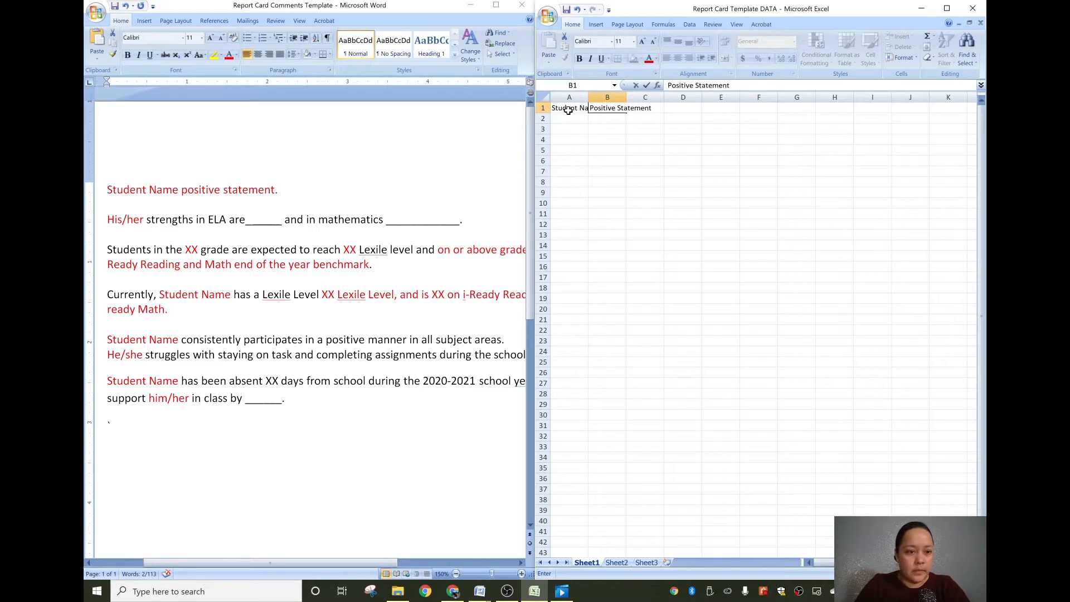
key(Tab)
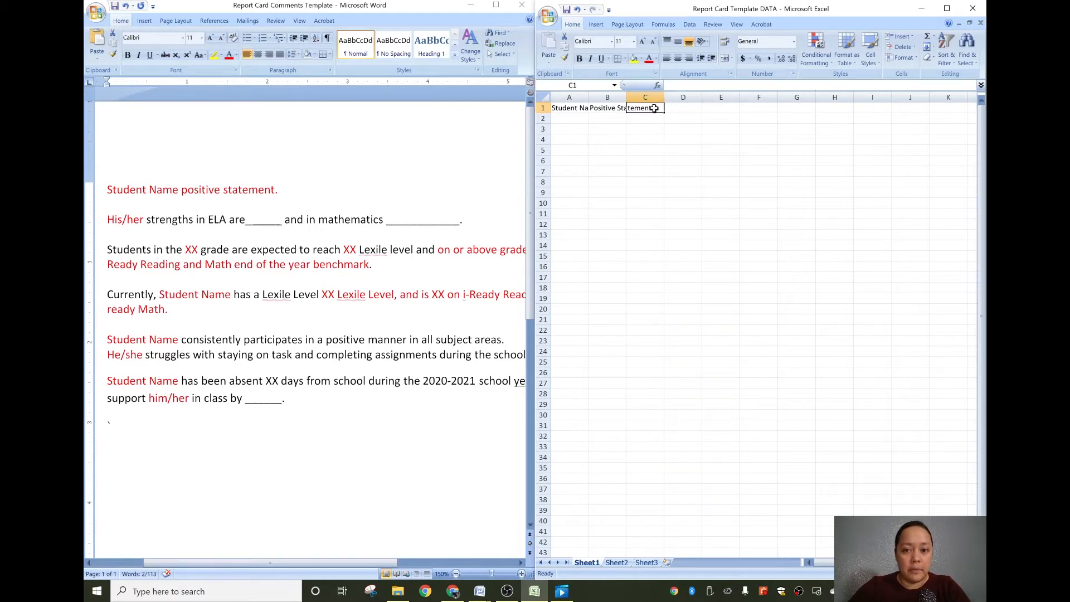
text(His/Her)
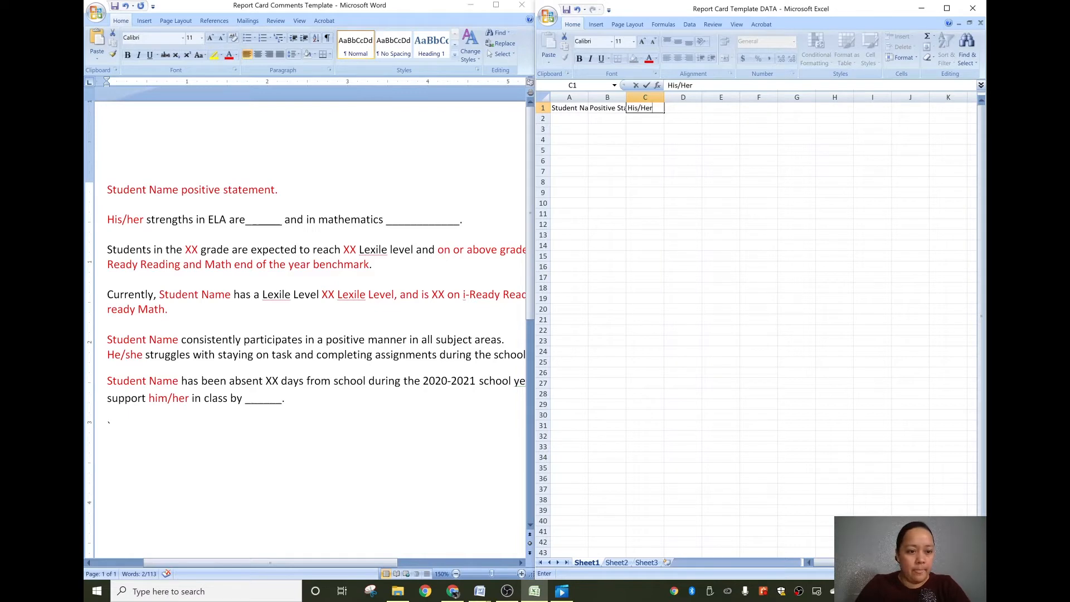
key(Tab)
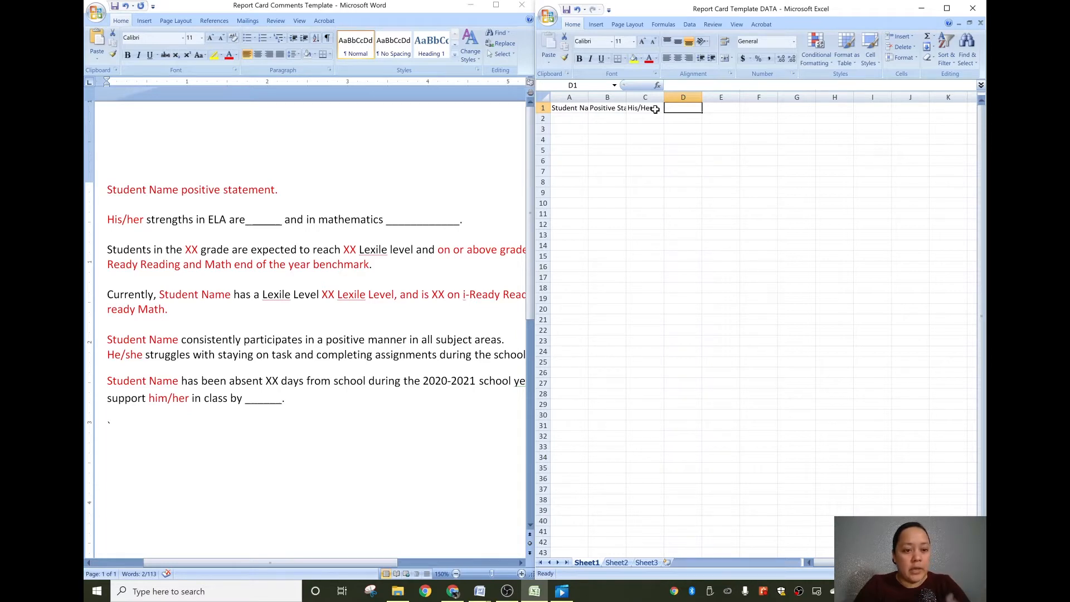
Enter the column headers ELA Strength, Math Strength and Grade in cells D1 to F1.
text(ELA)
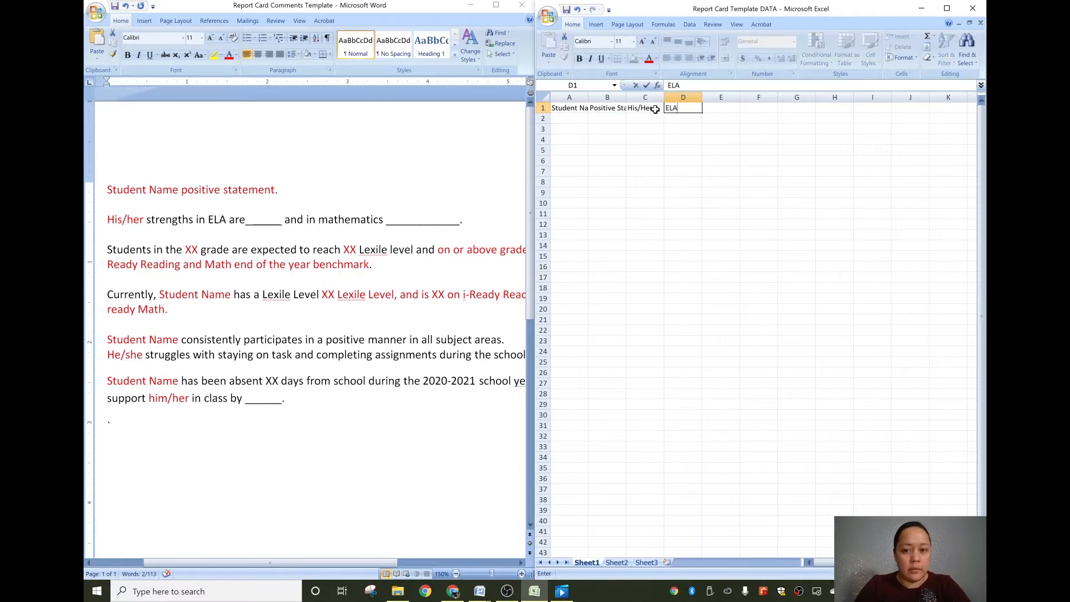
text( Strength)
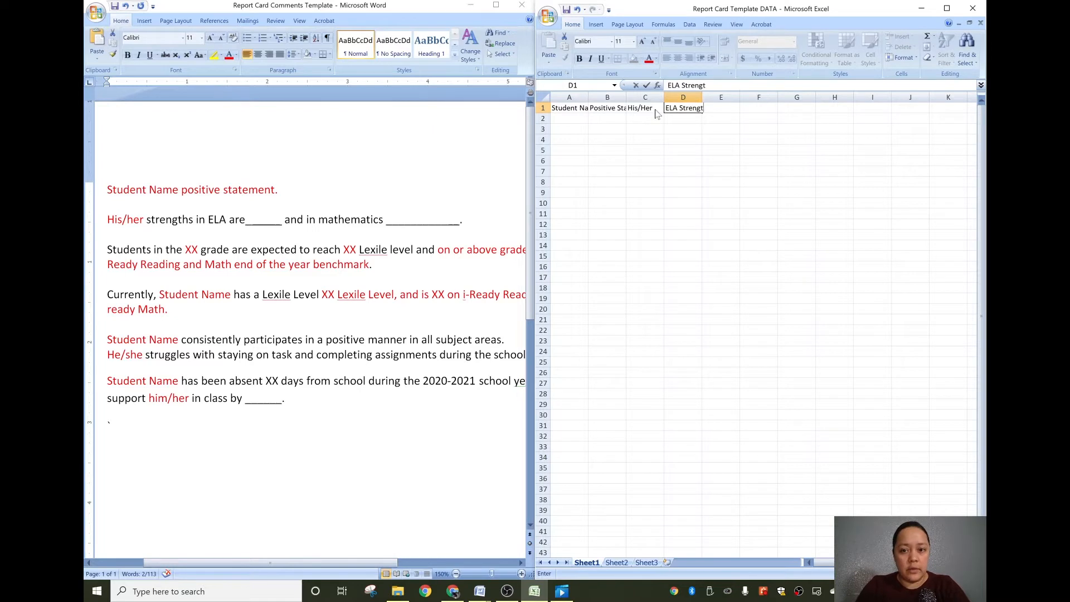
key(Tab)
text(Ma)
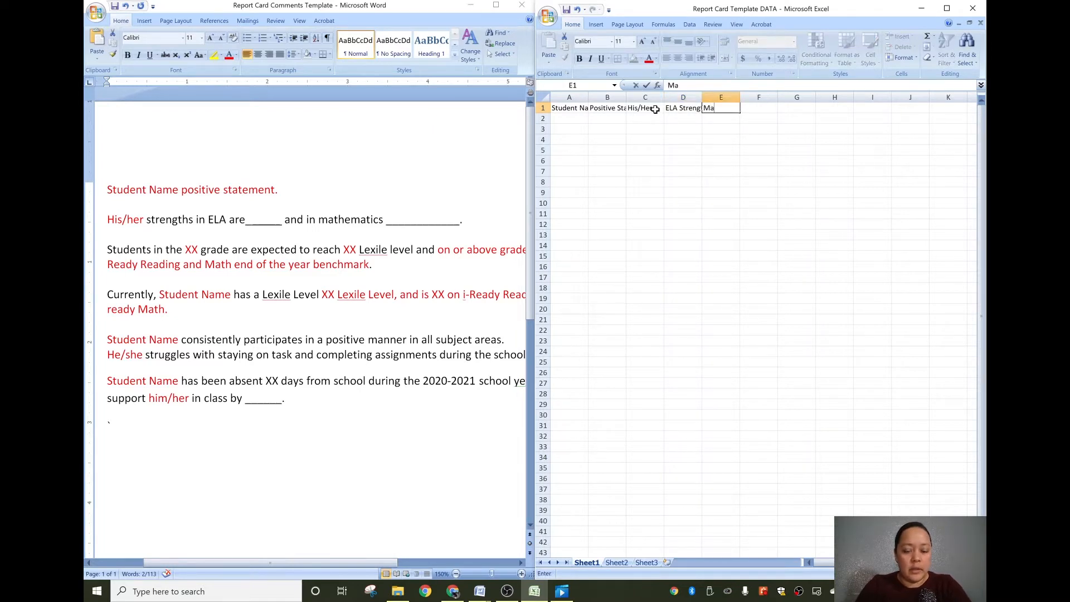
text(th Strength)
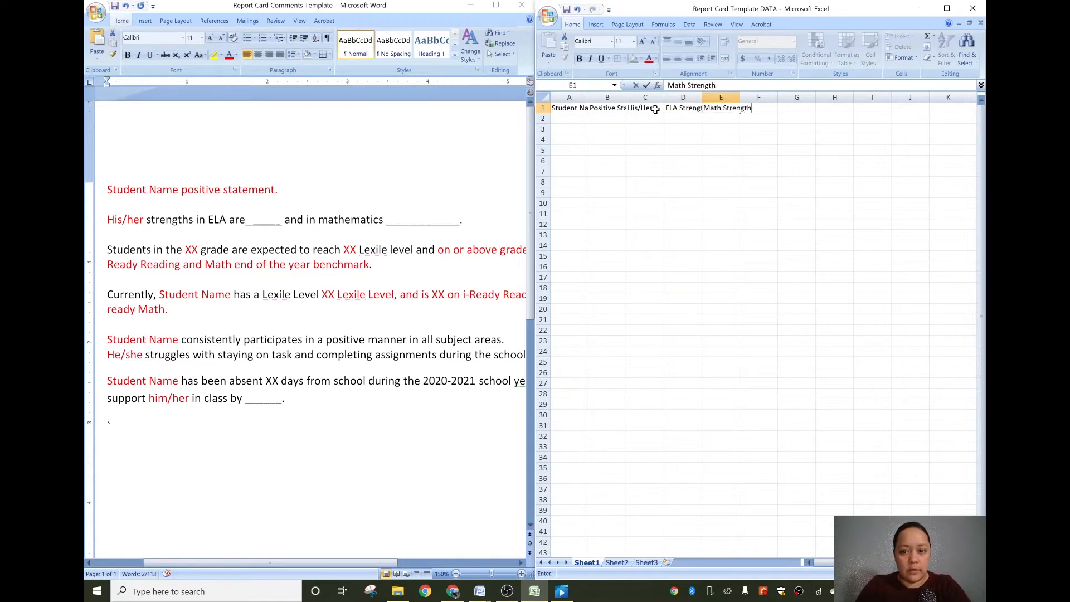
key(Tab)
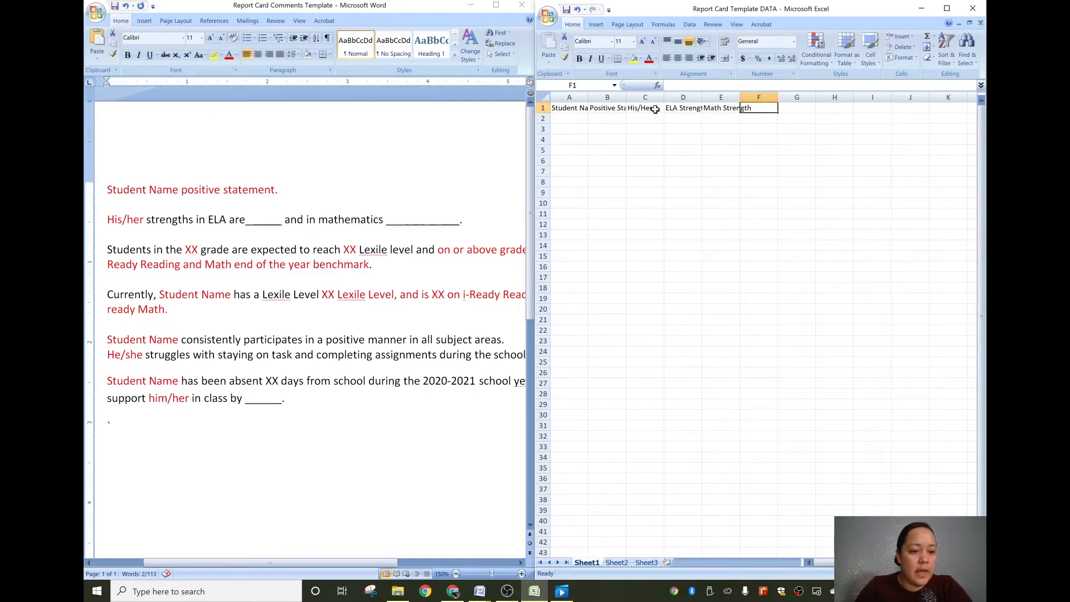
text(Grade)
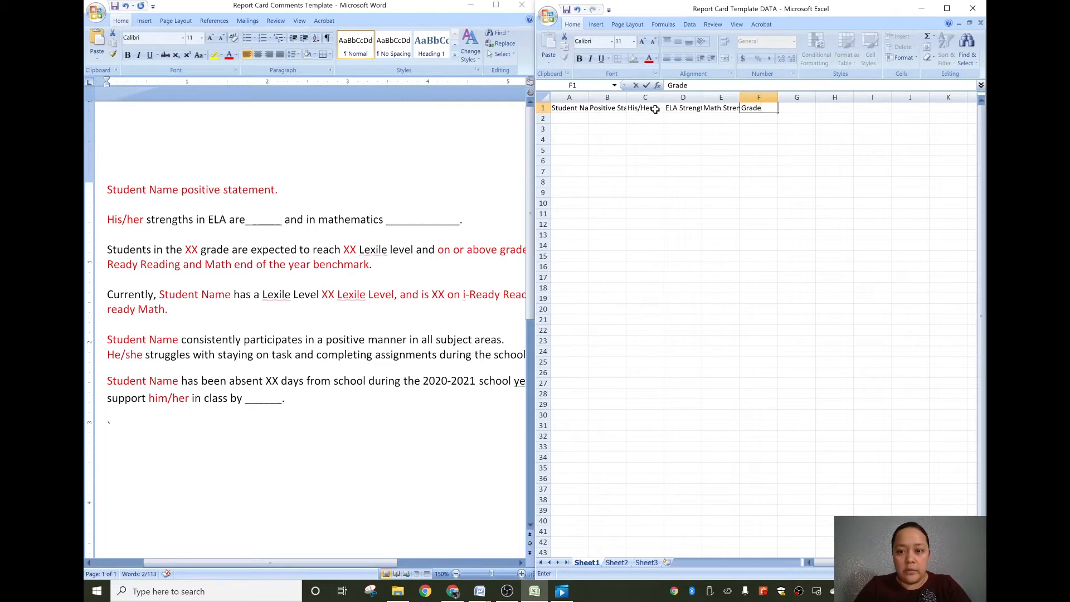
key(Return)
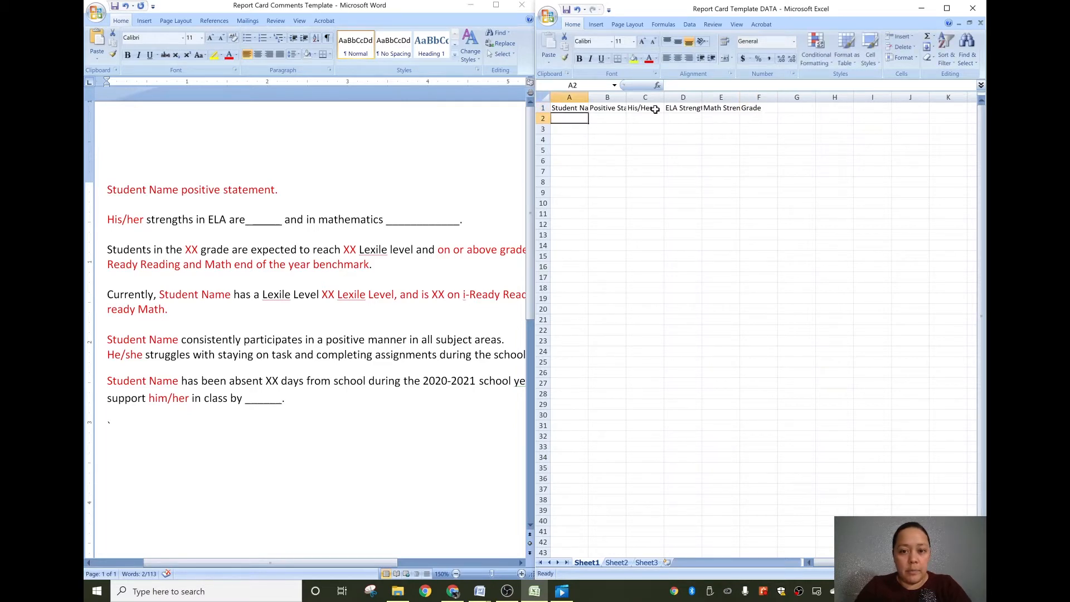
Enter second as a sample grade in cell F2 and undo the entry.
click(756, 118)
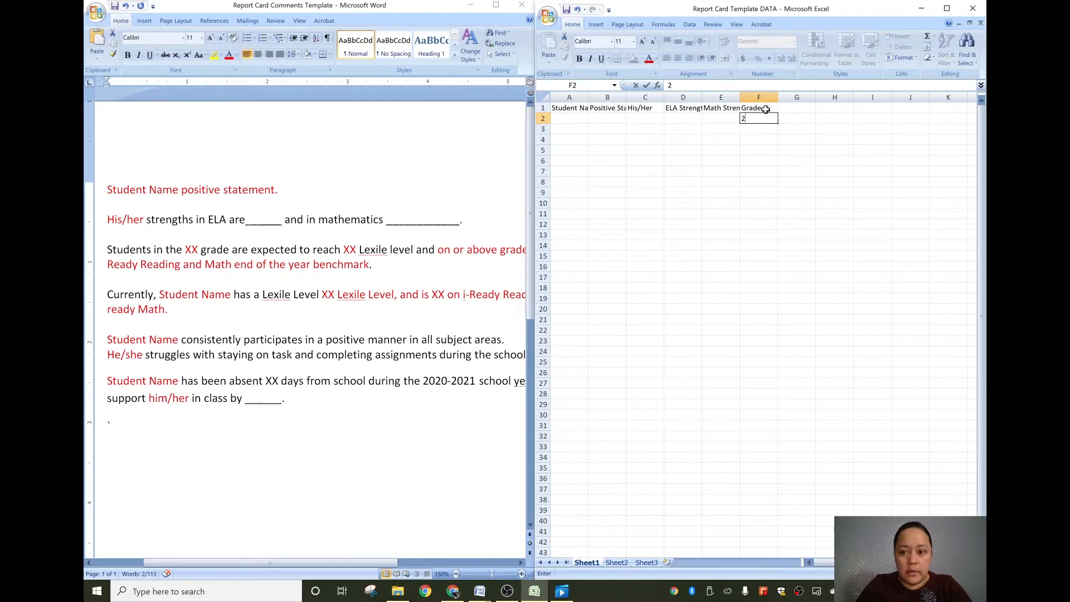
text(second)
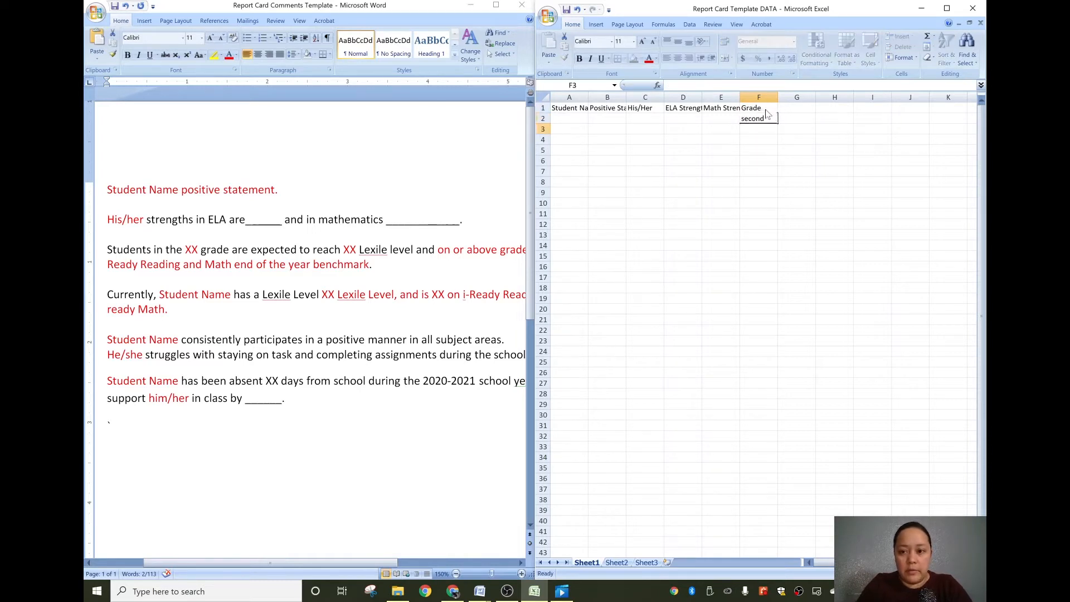
key(Return)
key(ctrl+z)
click(797, 107)
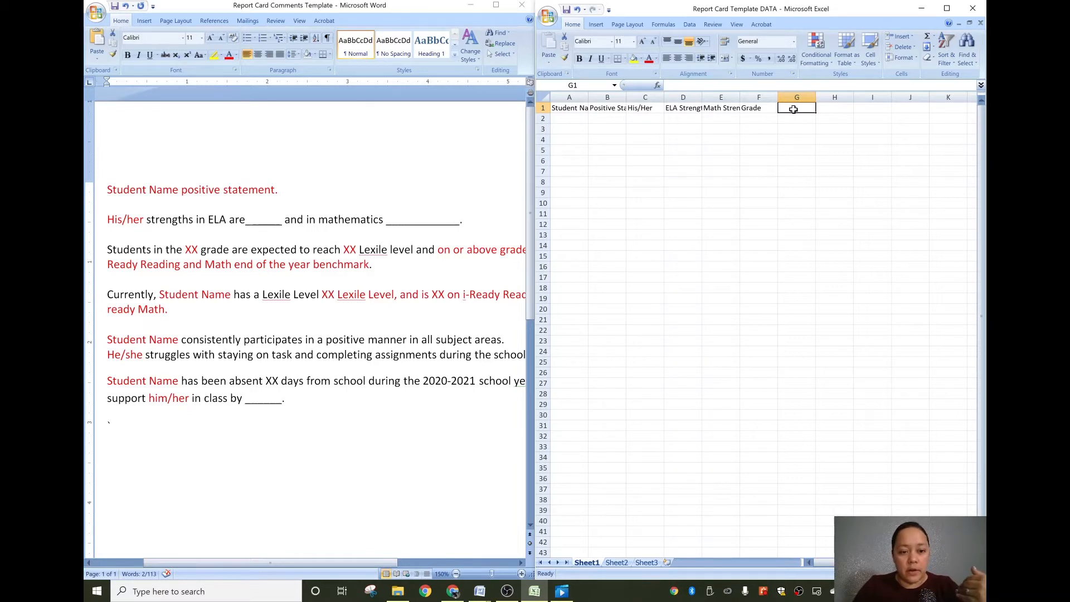
text(550)
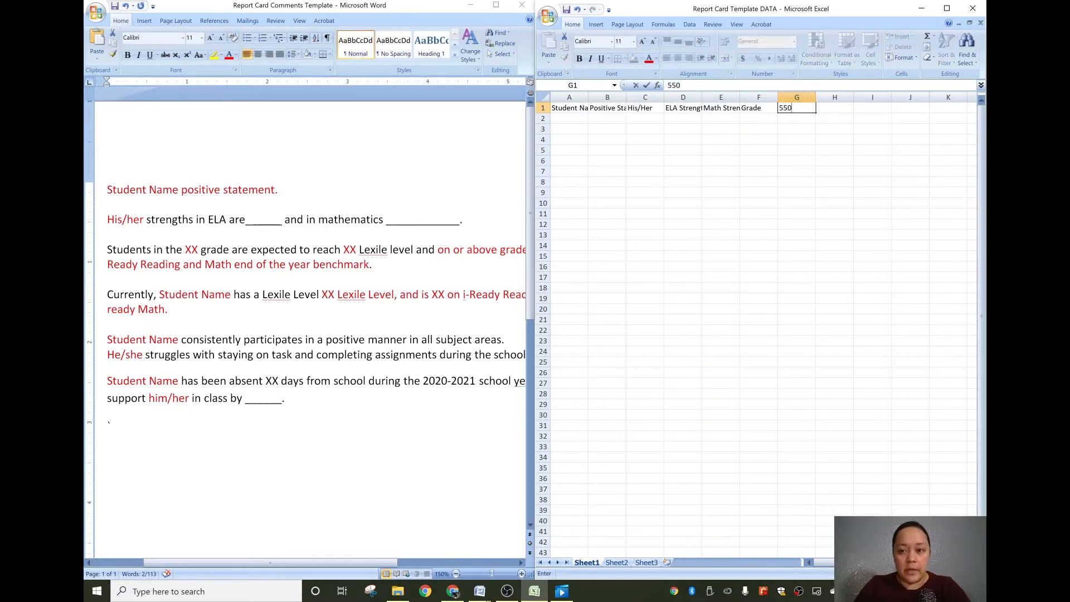
text(-590)
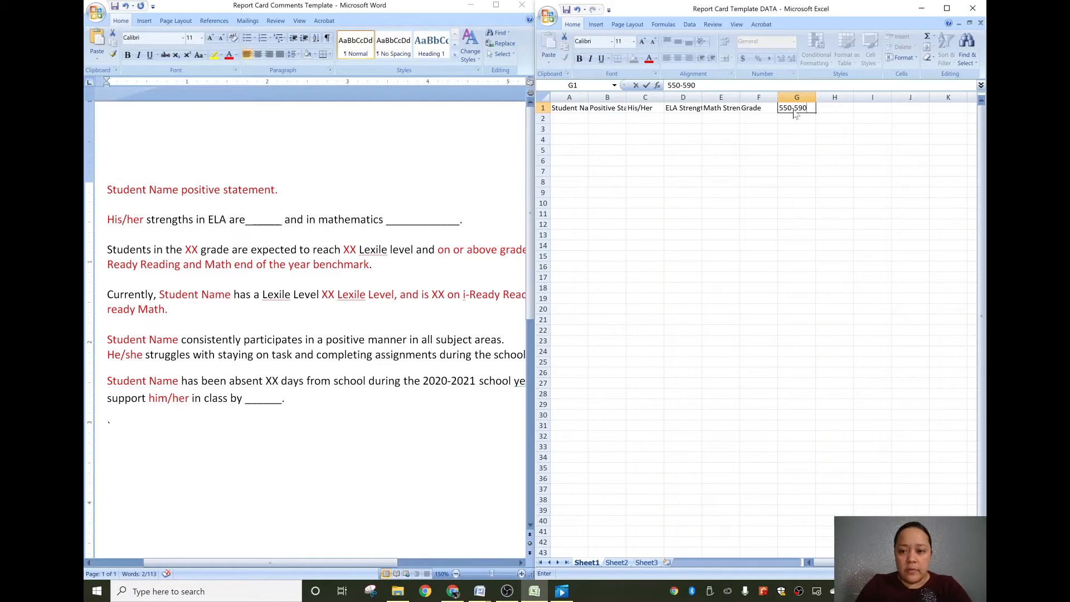
key(BackSpace)
key(BackSpace)
key(BackSpace)
key(BackSpace)
key(BackSpace)
key(BackSpace)
key(BackSpace)
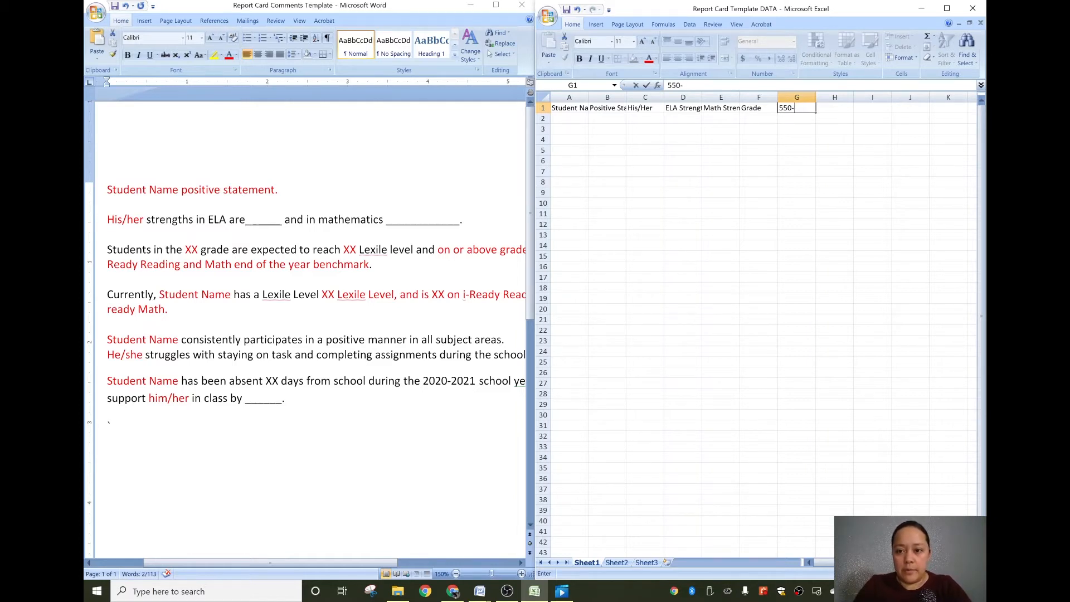
Enter the column header Lexile Level Needed in cell G1.
text(Lexi)
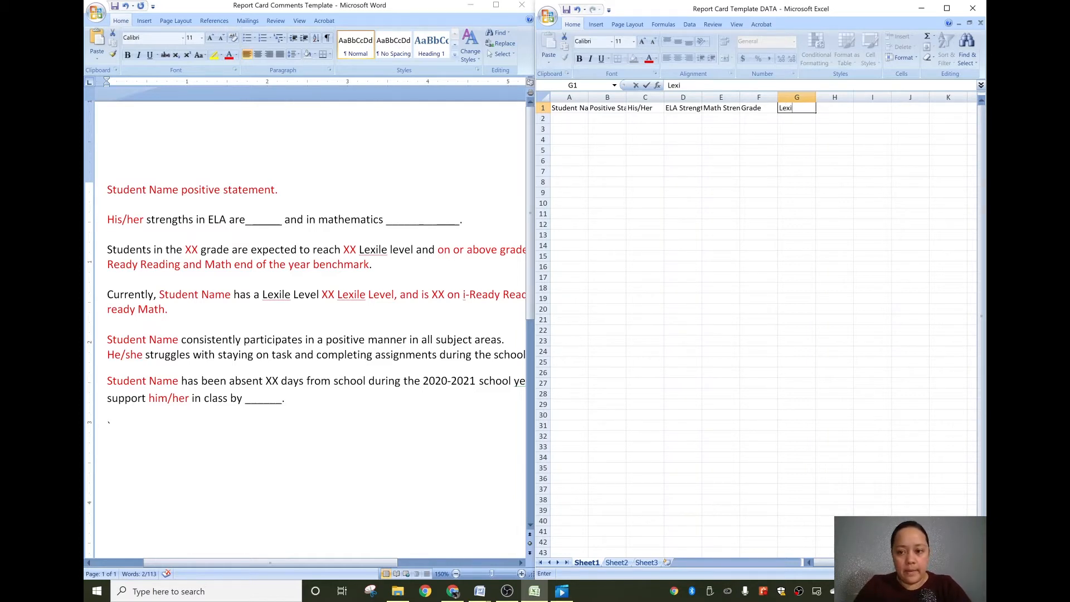
text(le Level)
text( Needed)
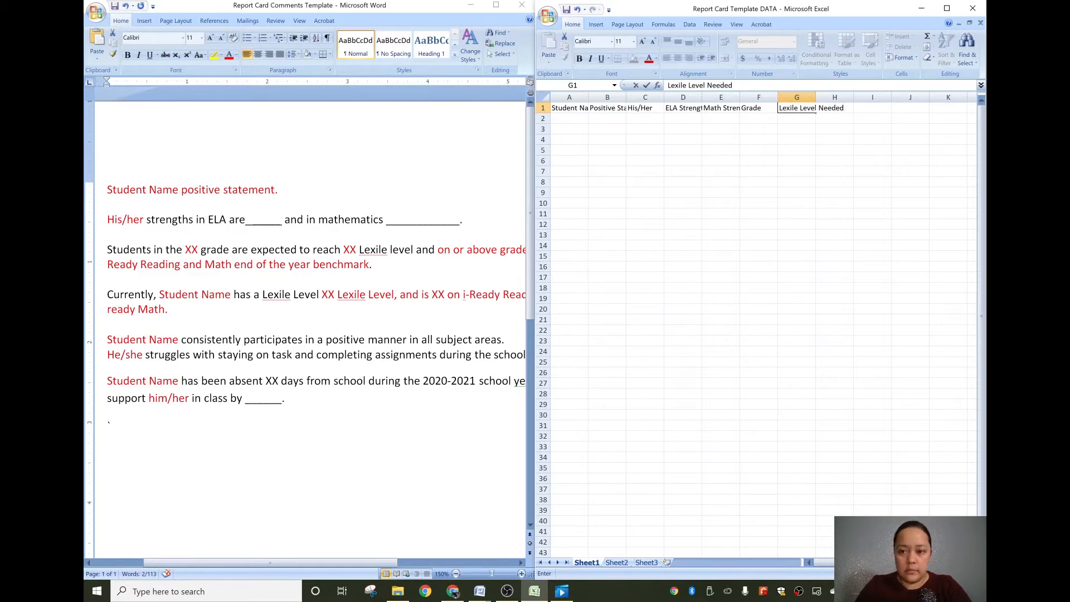
key(Tab)
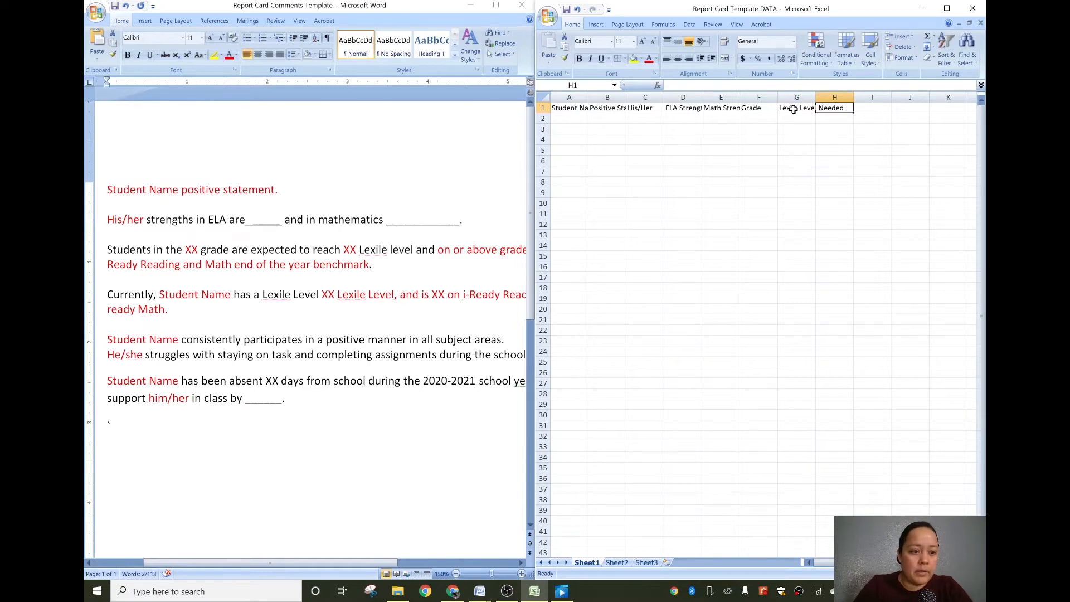
Enter the column header I-ready Reading in cell H1.
text(i)
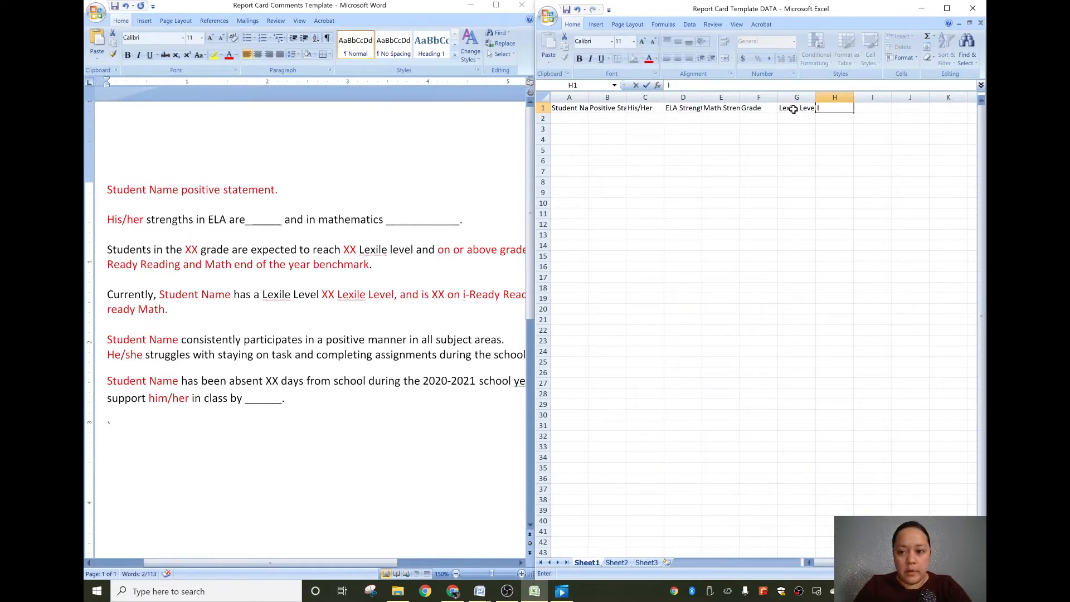
text(-ready r)
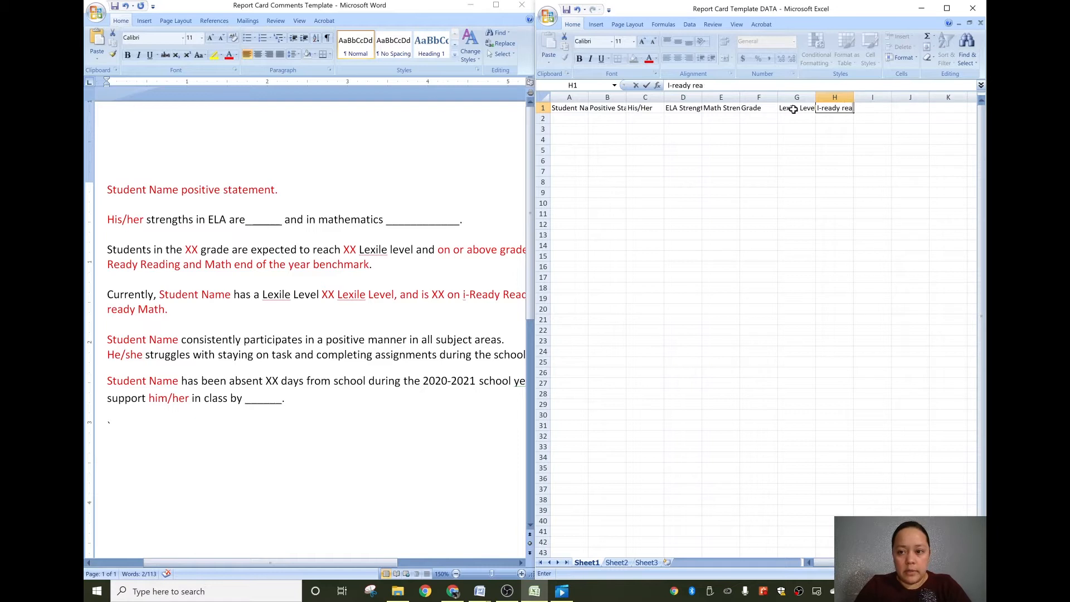
key(BackSpace)
text(Reading)
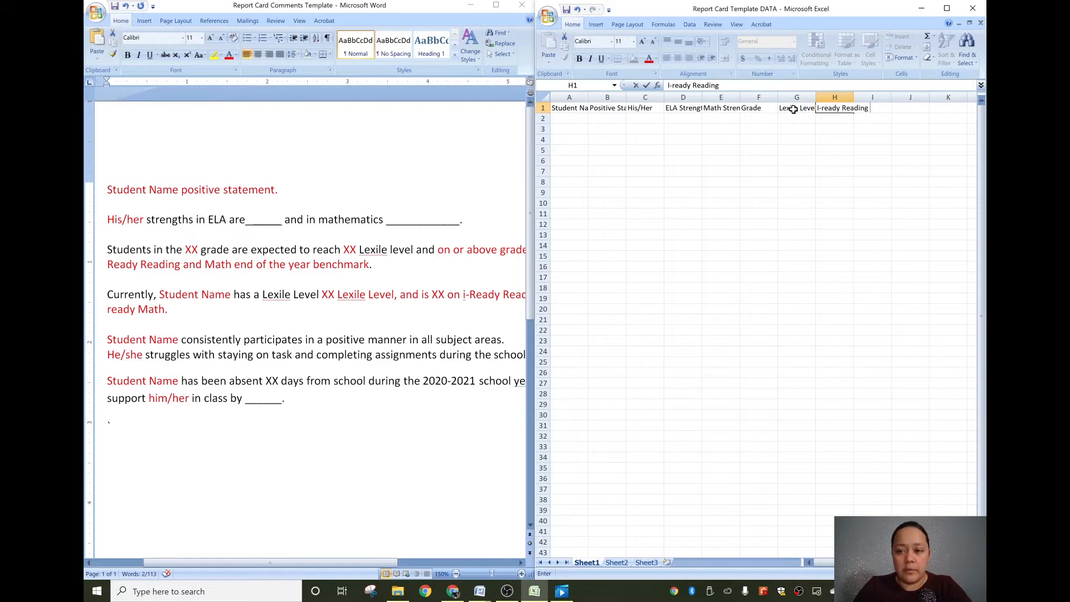
key(Tab)
Enter the column header I-ready Math in cell I1, correcting the capitalization.
text(I-READY m)
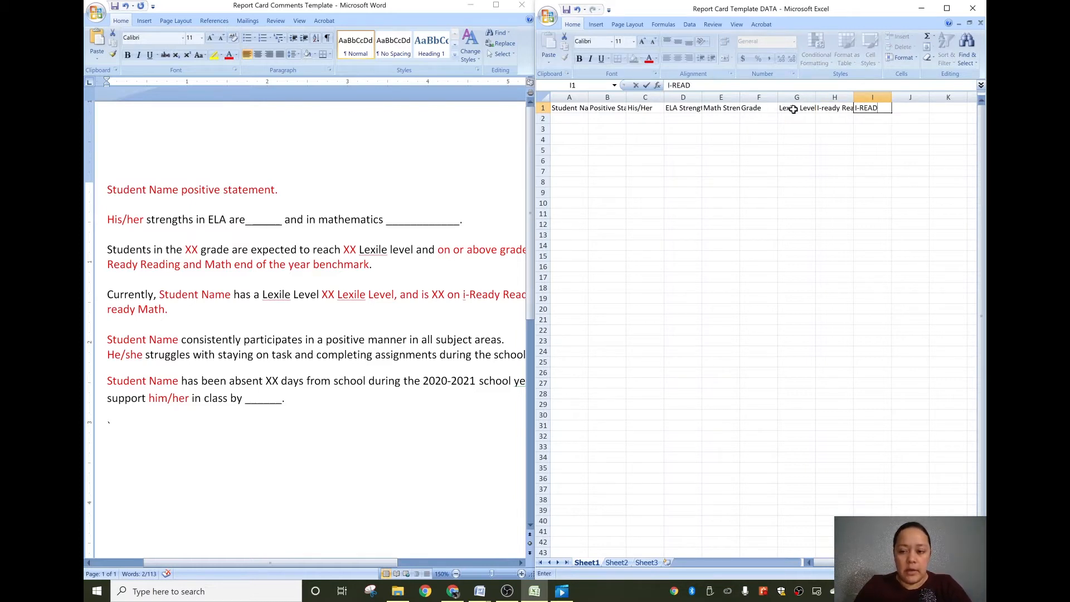
key(BackSpace)
key(BackSpace)
key(BackSpace)
key(BackSpace)
key(BackSpace)
key(BackSpace)
key(BackSpace)
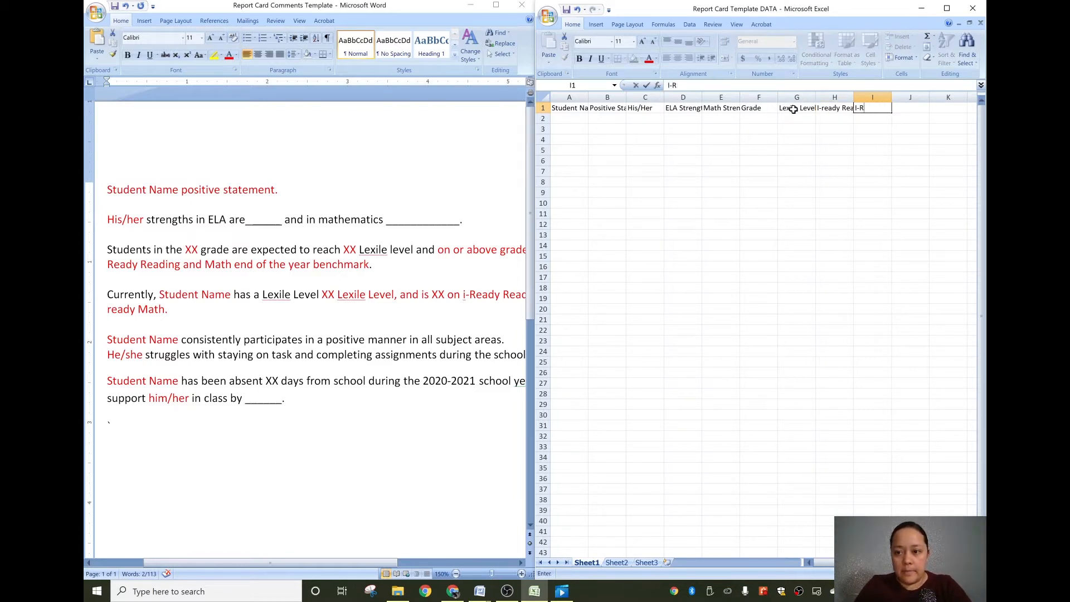
text(ready Math)
key(Tab)
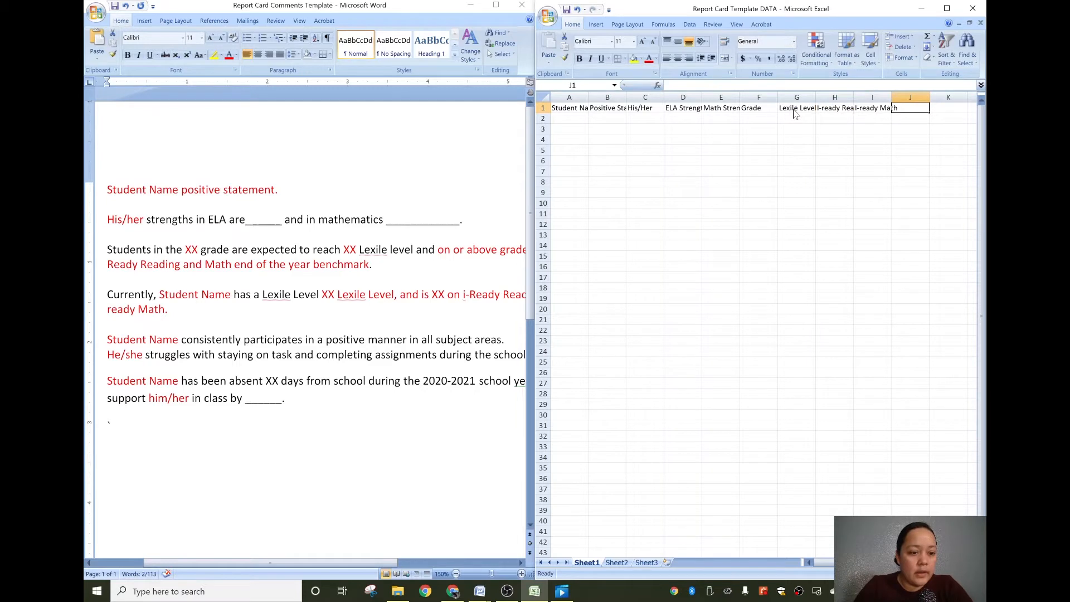
Enter the column headers He/She and Attendance in cells J1 and K1.
click(569, 111)
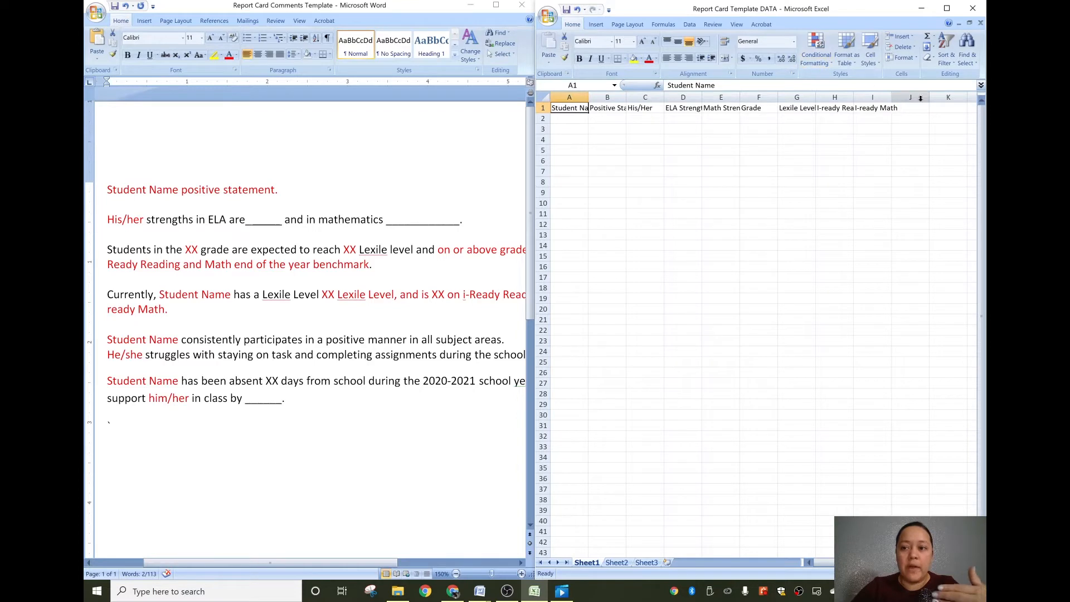
click(877, 108)
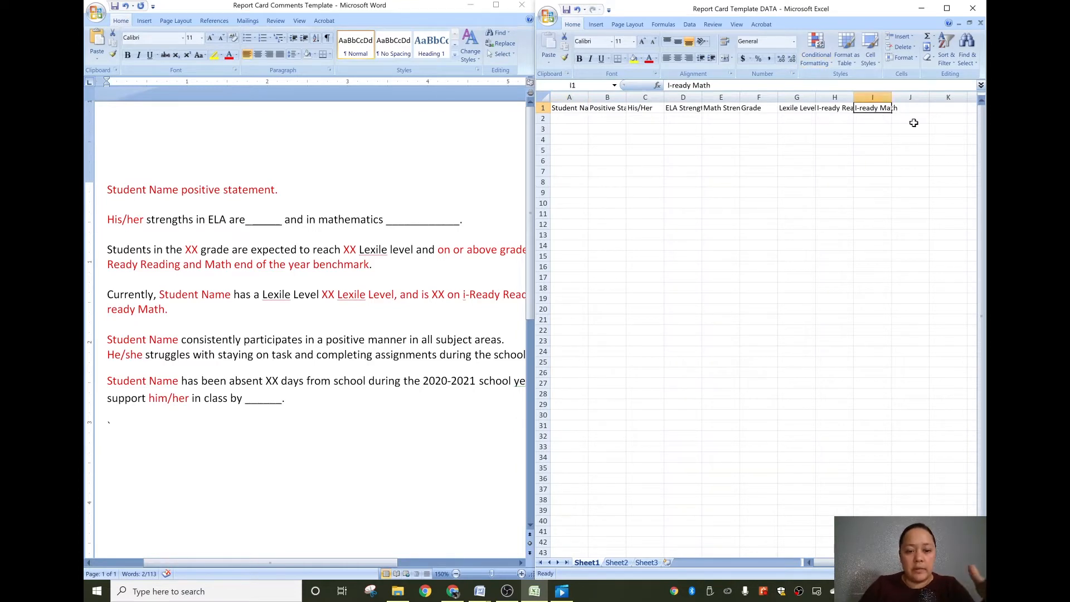
key(Right)
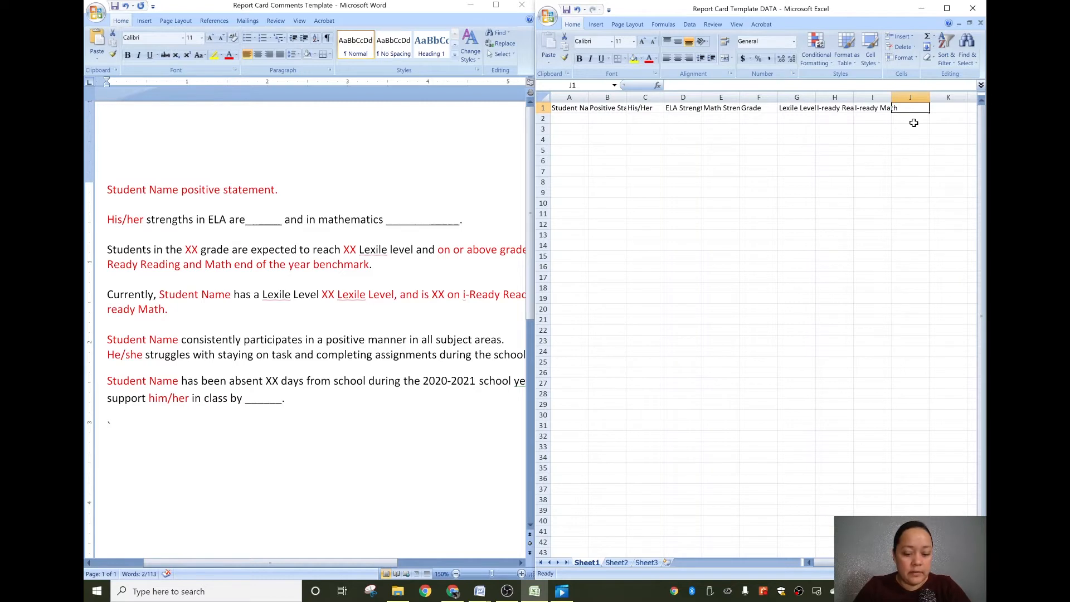
text(He)
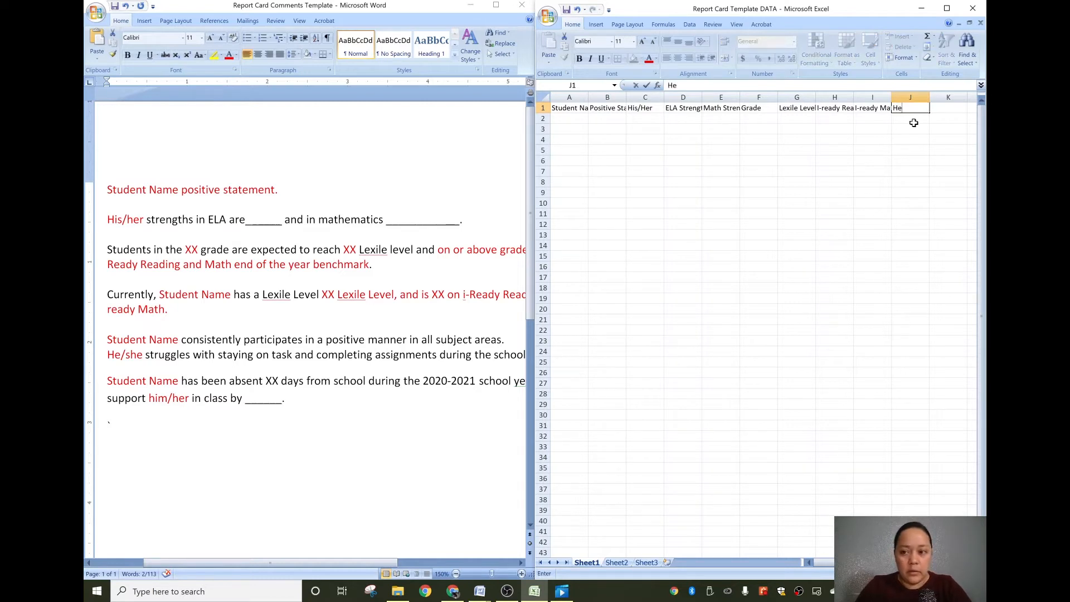
text(/She)
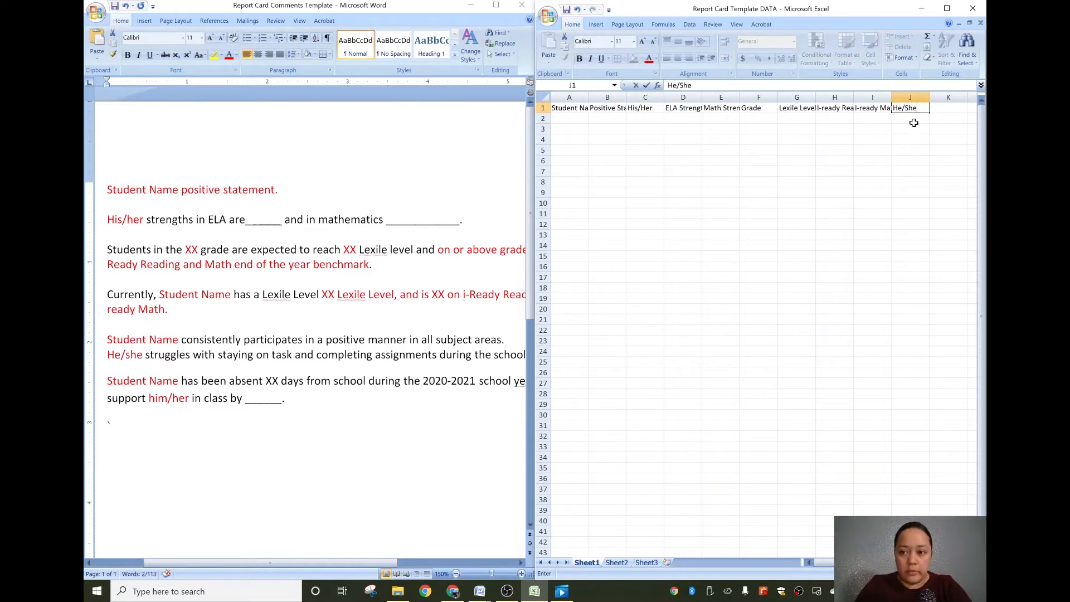
key(Tab)
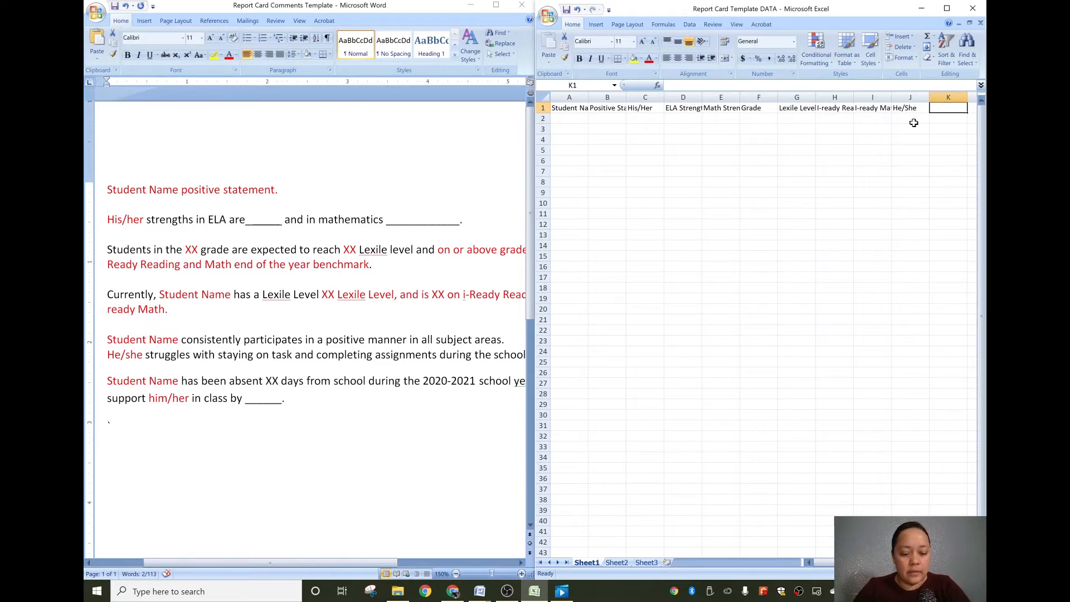
text(Attendance)
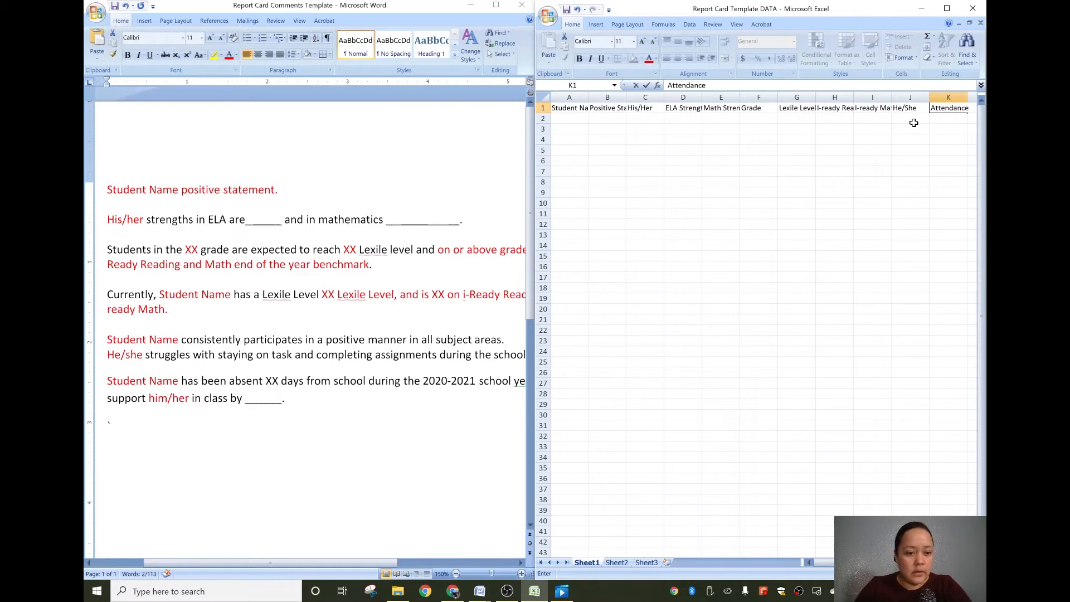
key(Tab)
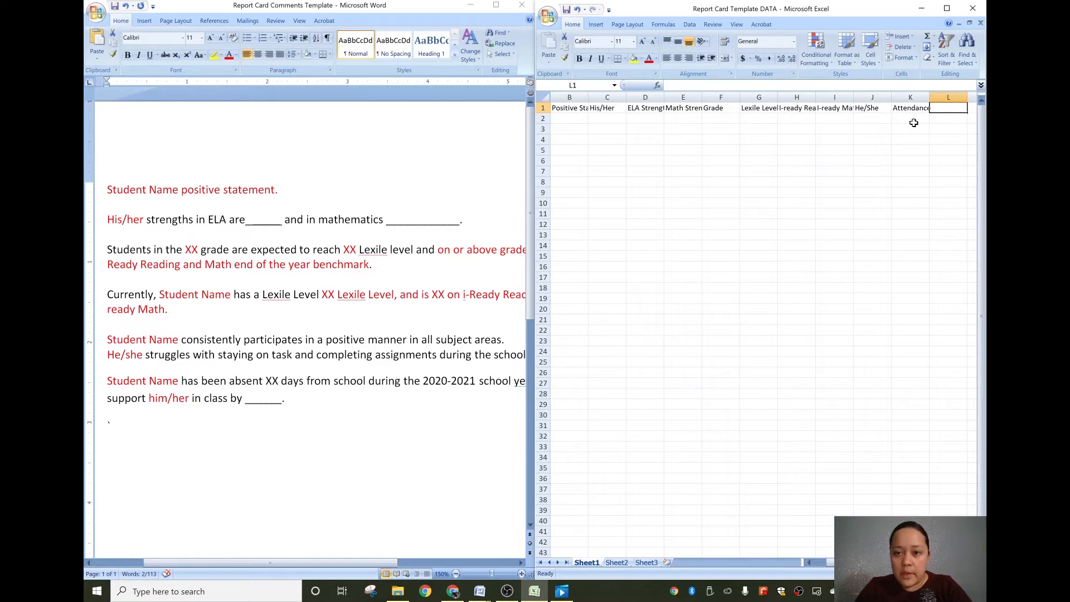
Enter the column headers him/her and Supports in cells L1 and M1.
text(hi)
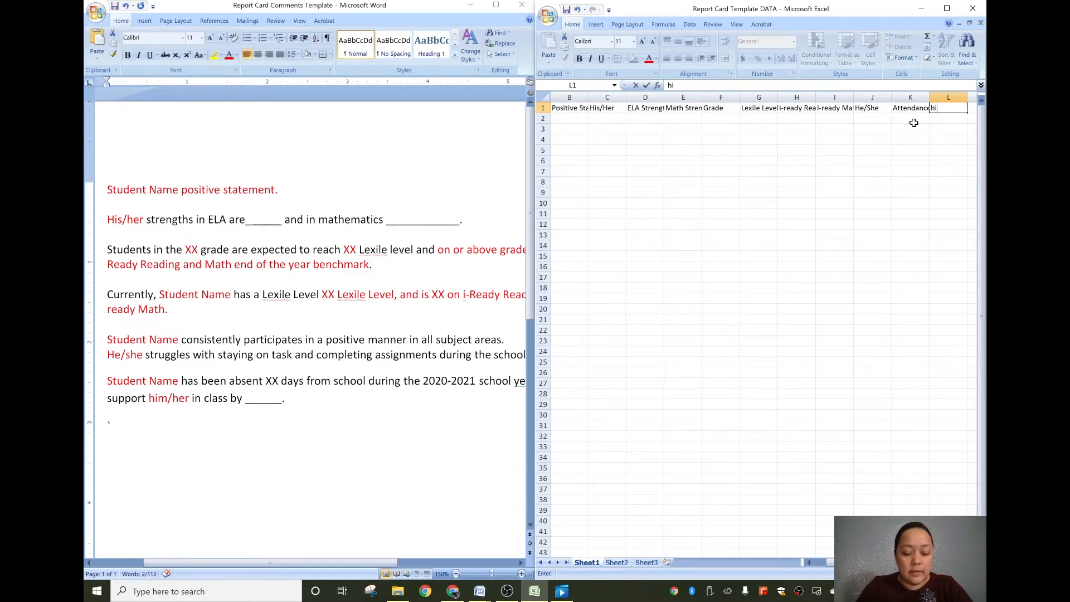
text(m/her)
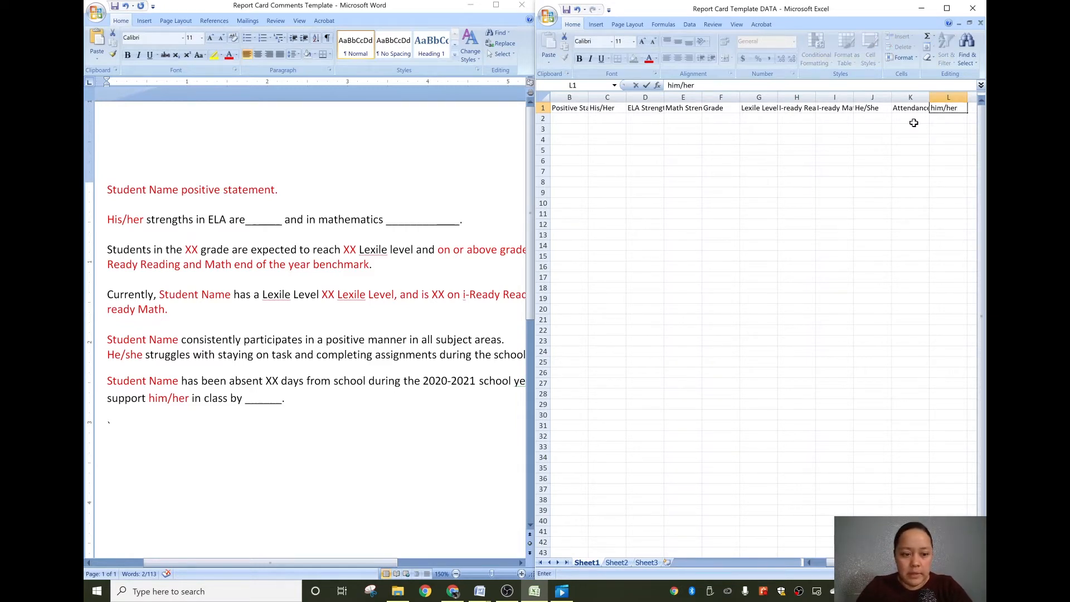
key(Tab)
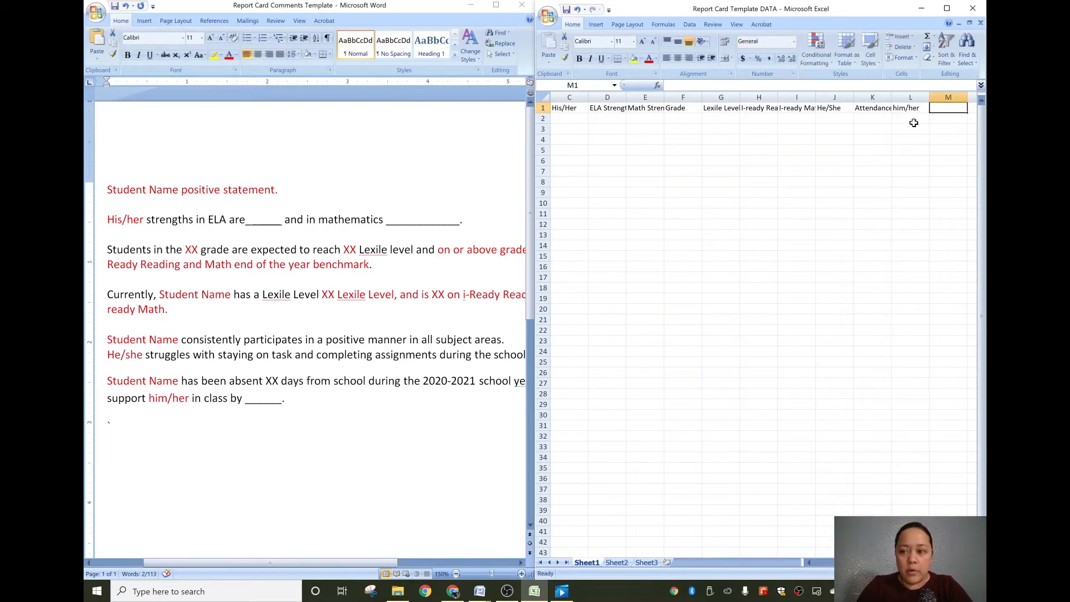
text(Supports)
key(Return)
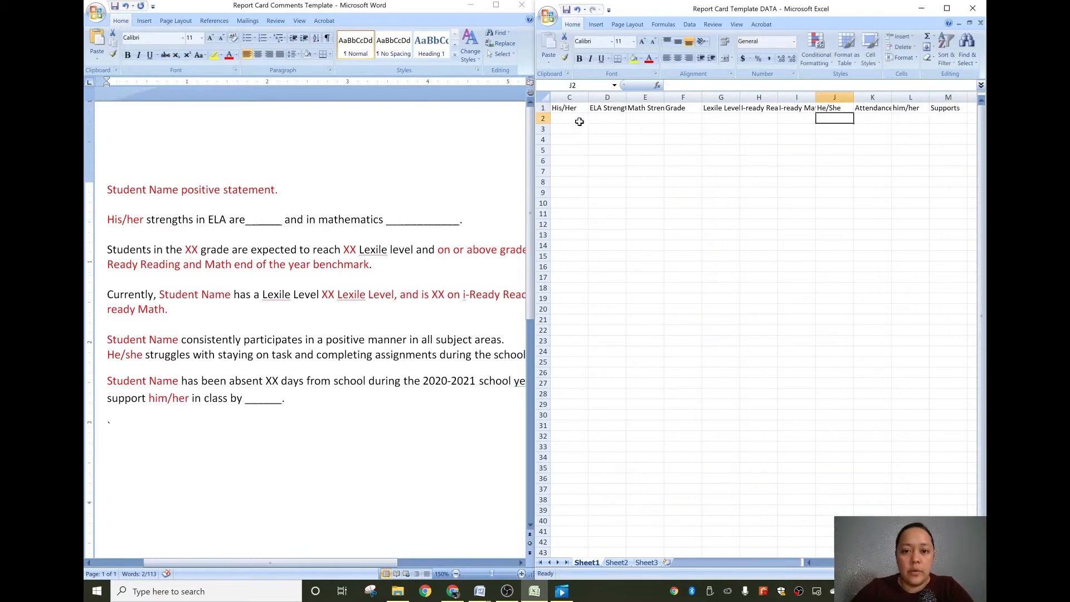
Widen the workbook window and fill the whole header row 1 with a green theme color.
drag(534, 78, 464, 88)
click(472, 107)
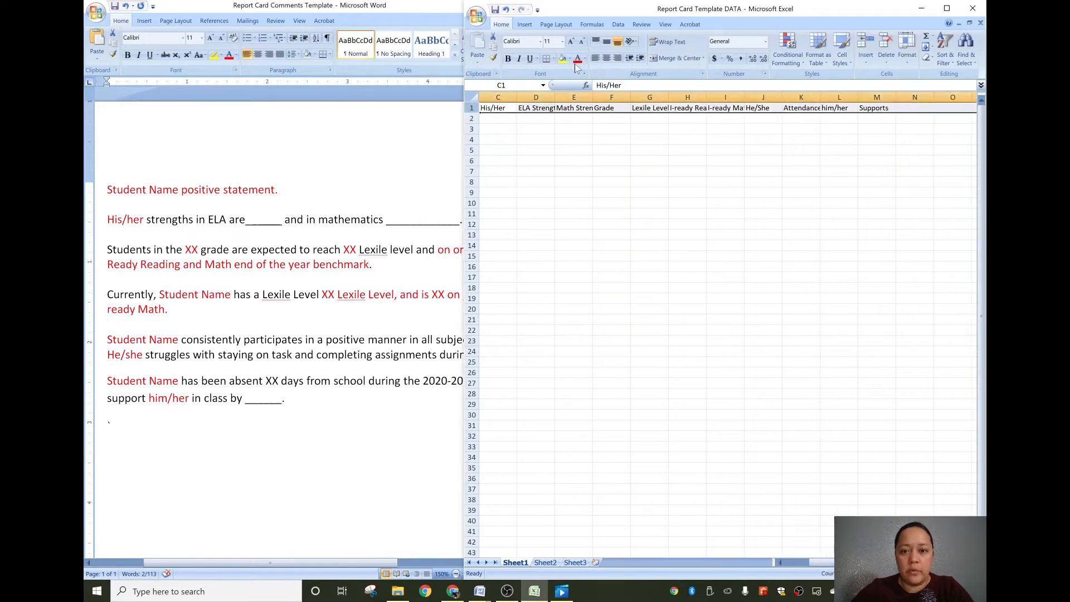
click(571, 59)
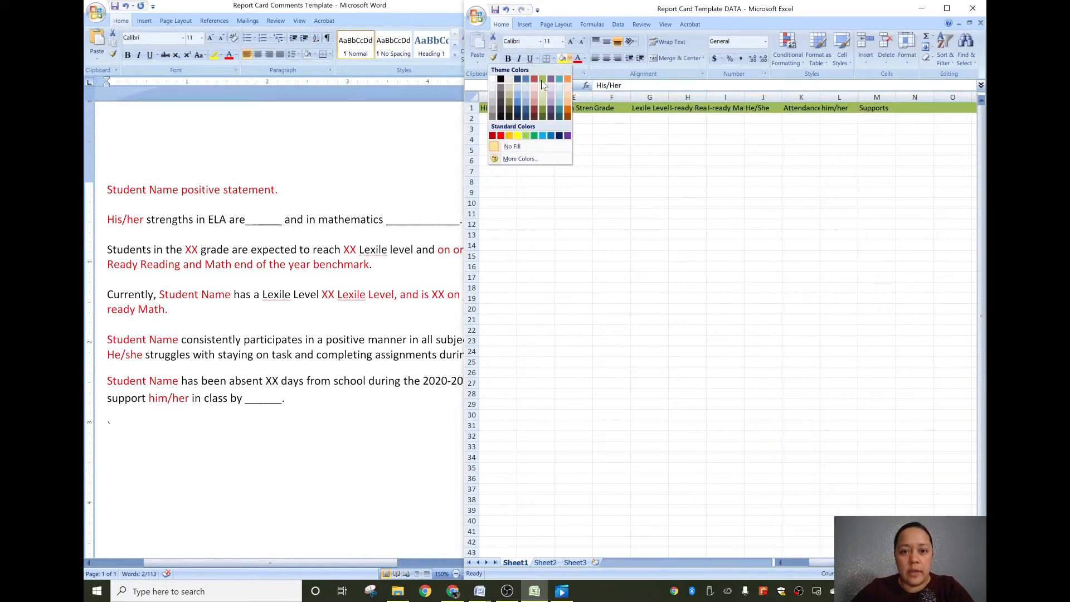
click(543, 84)
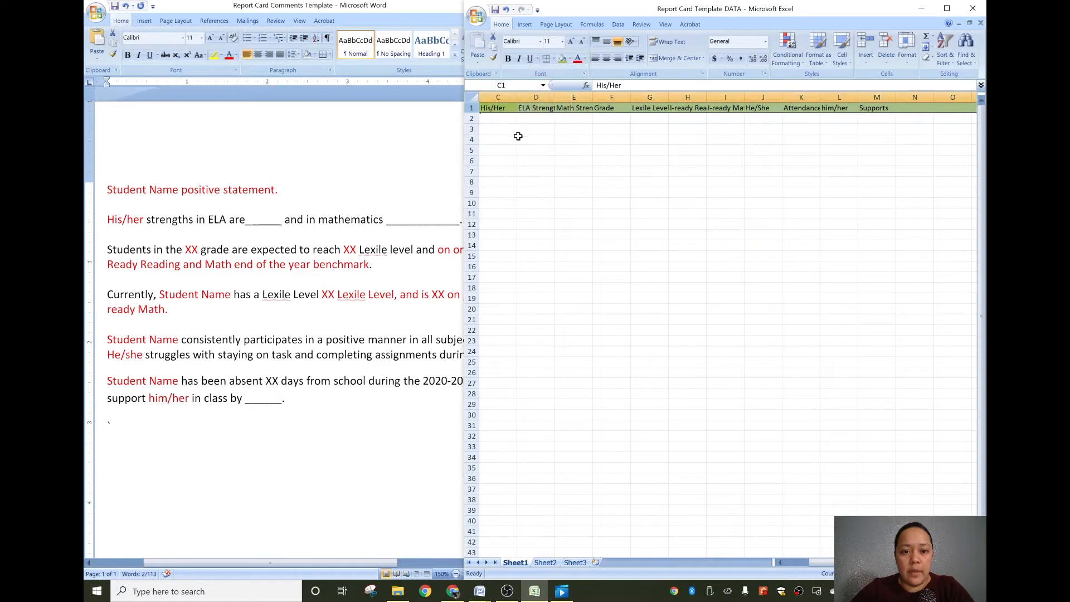
click(521, 138)
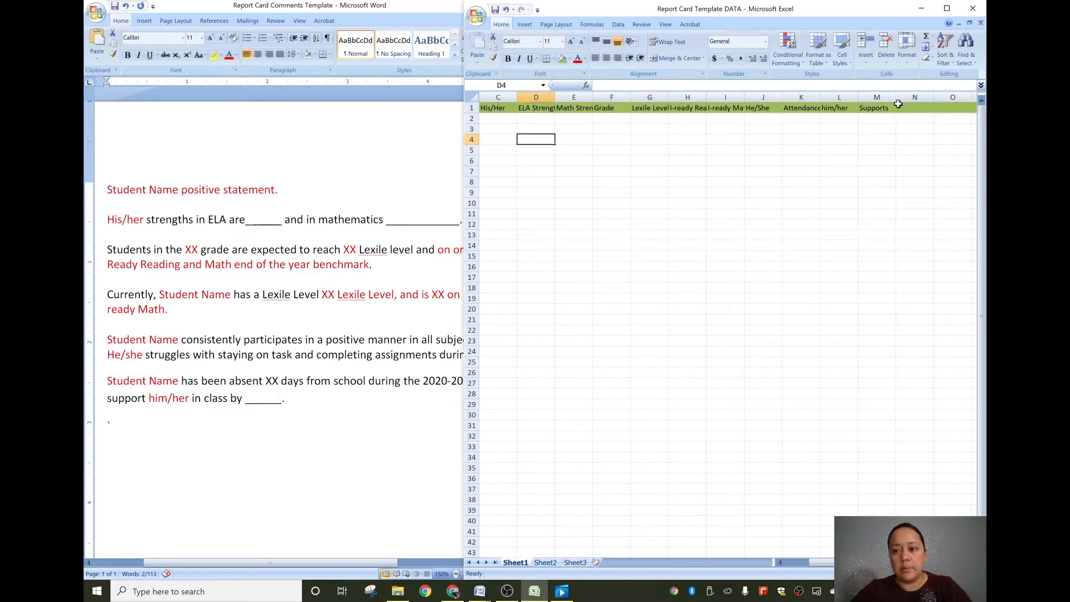
Minimize the report card comments template window and maximize the data workbook window.
click(375, 175)
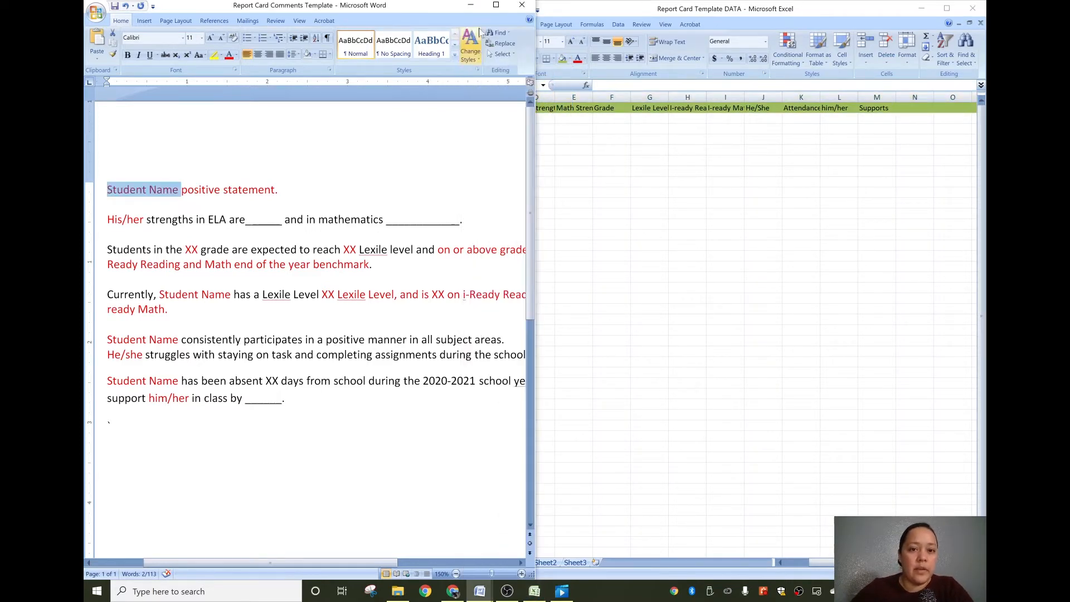
click(473, 8)
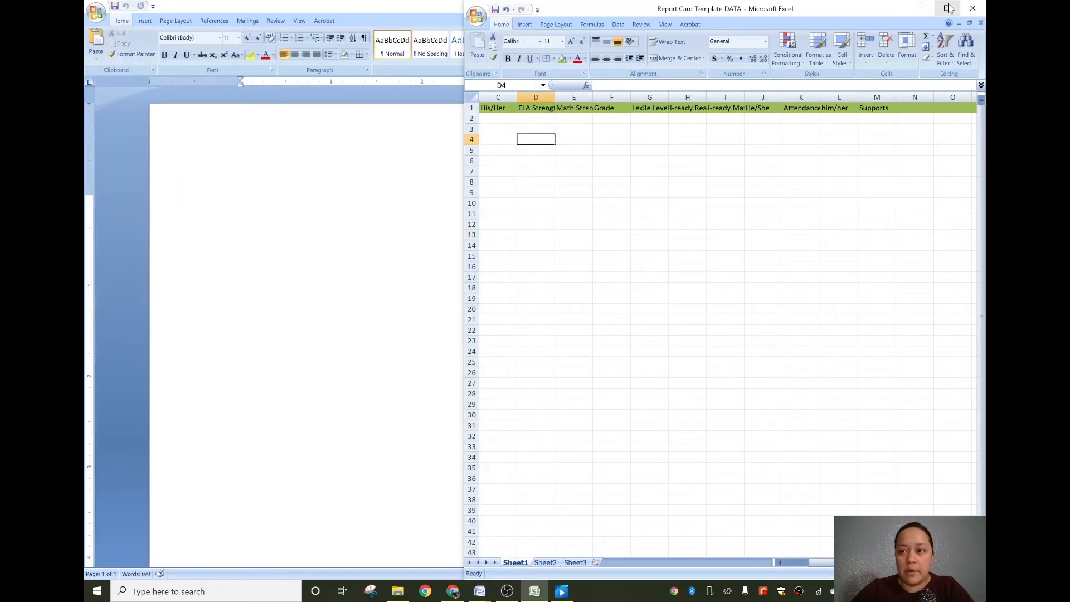
click(946, 8)
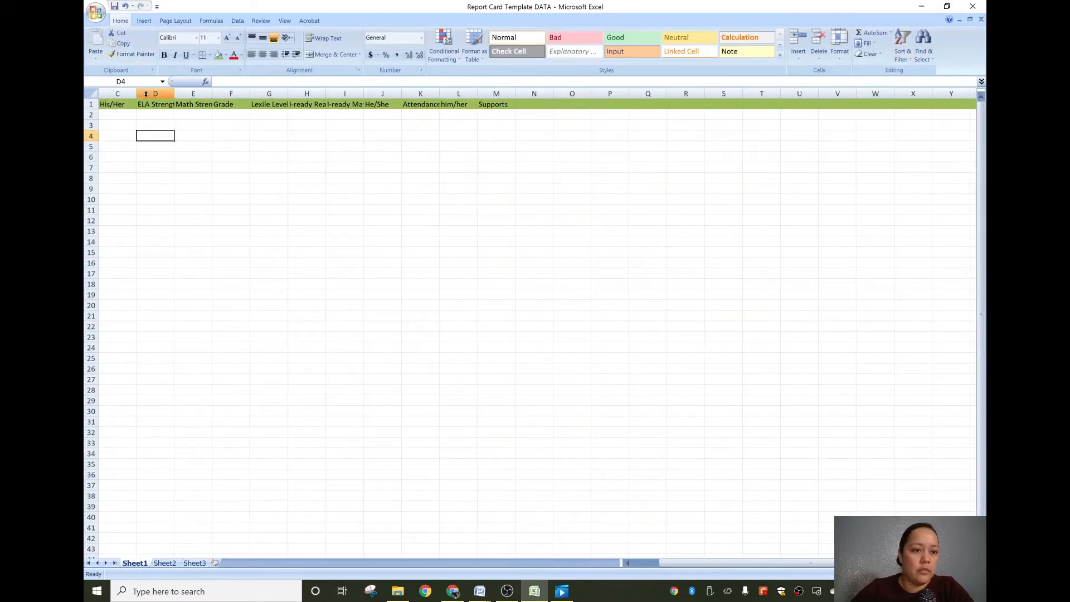
Adjust the widths of columns A, D to I and K to suit their header text.
double_click(174, 93)
double_click(219, 94)
double_click(271, 93)
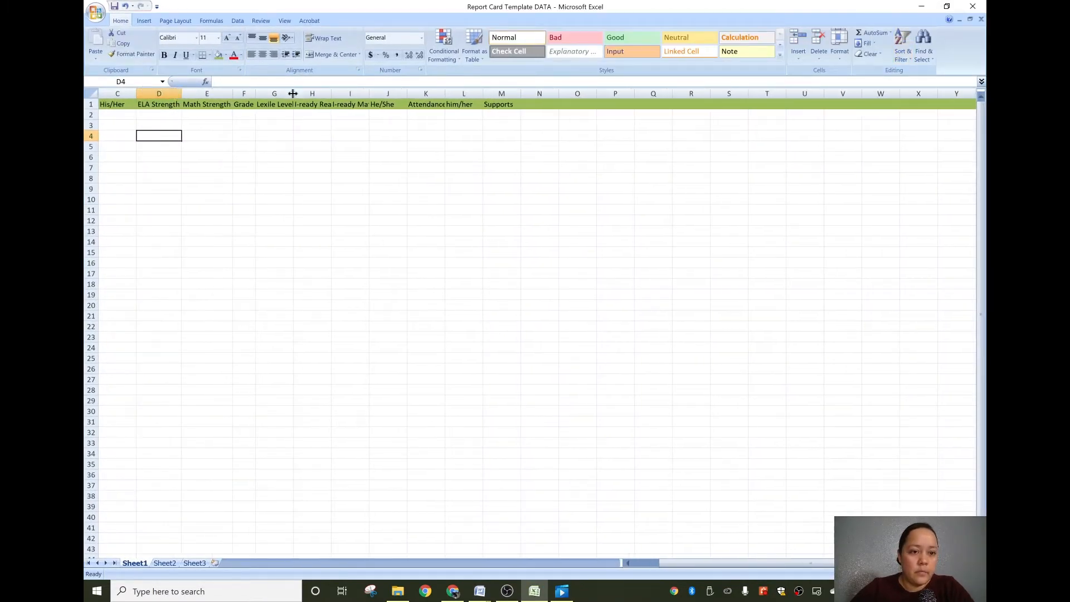
double_click(332, 93)
drag(290, 103, 310, 90)
drag(406, 90, 425, 90)
click(624, 559)
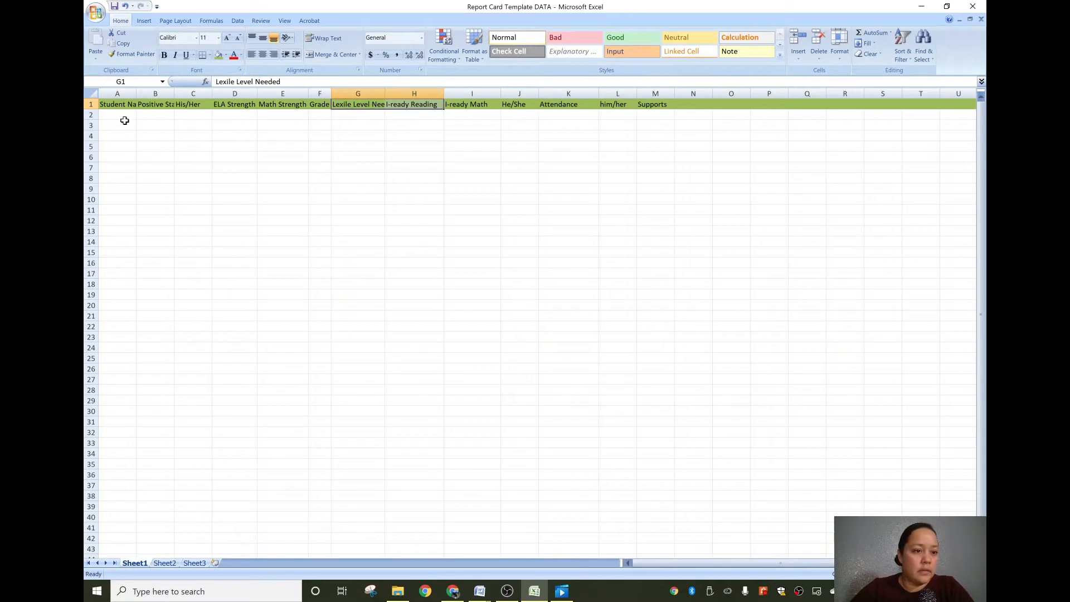
drag(136, 97, 163, 96)
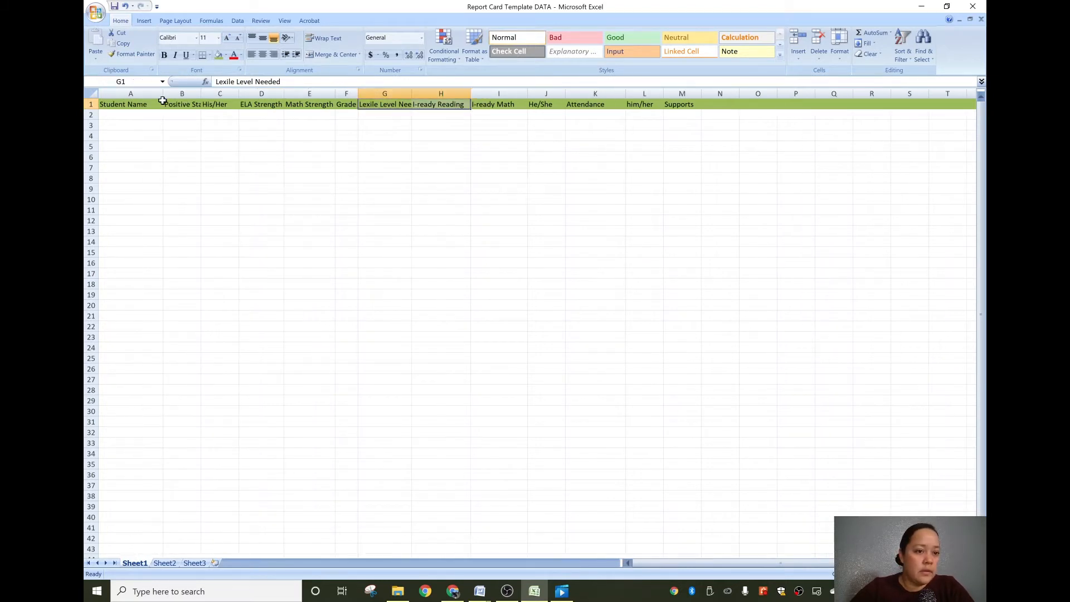
Enter three sample student first names in cells A2 to A4 under Student Name.
click(115, 115)
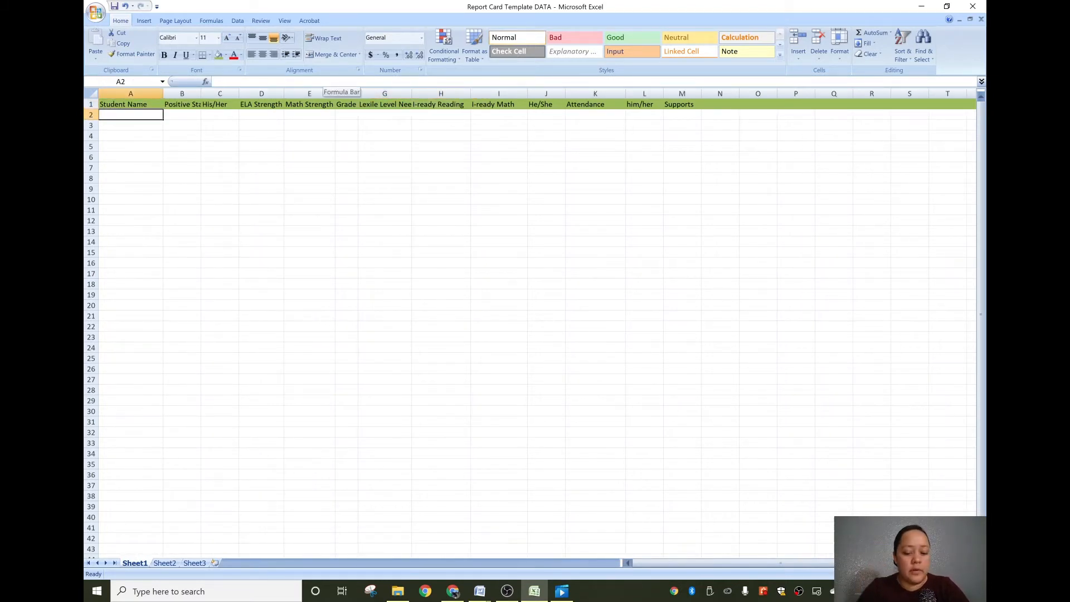
text(Tom)
key(Return)
text(Sarah)
key(Return)
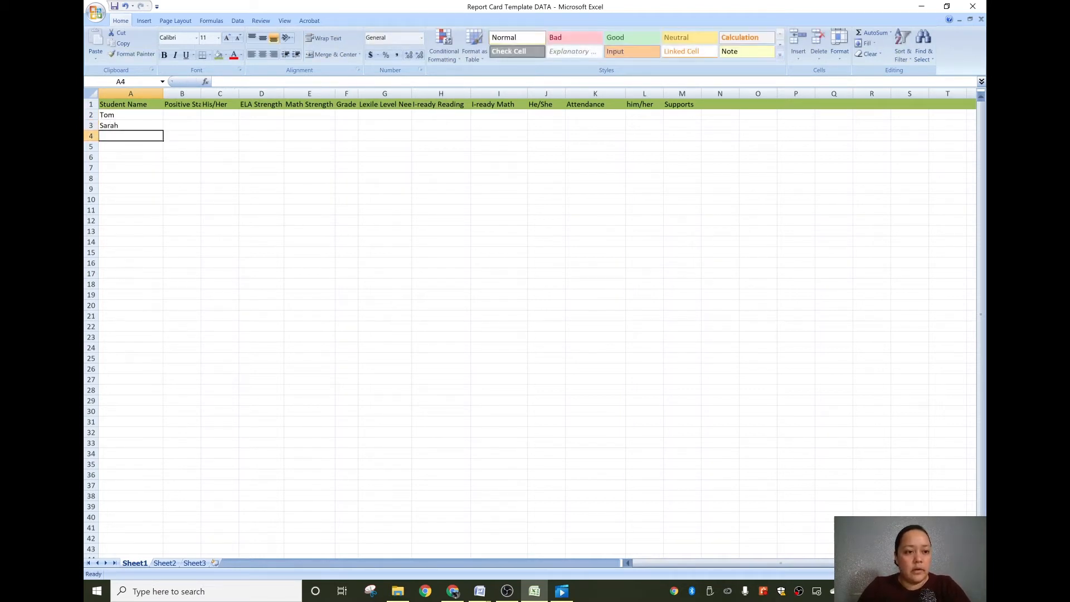
text(Chris)
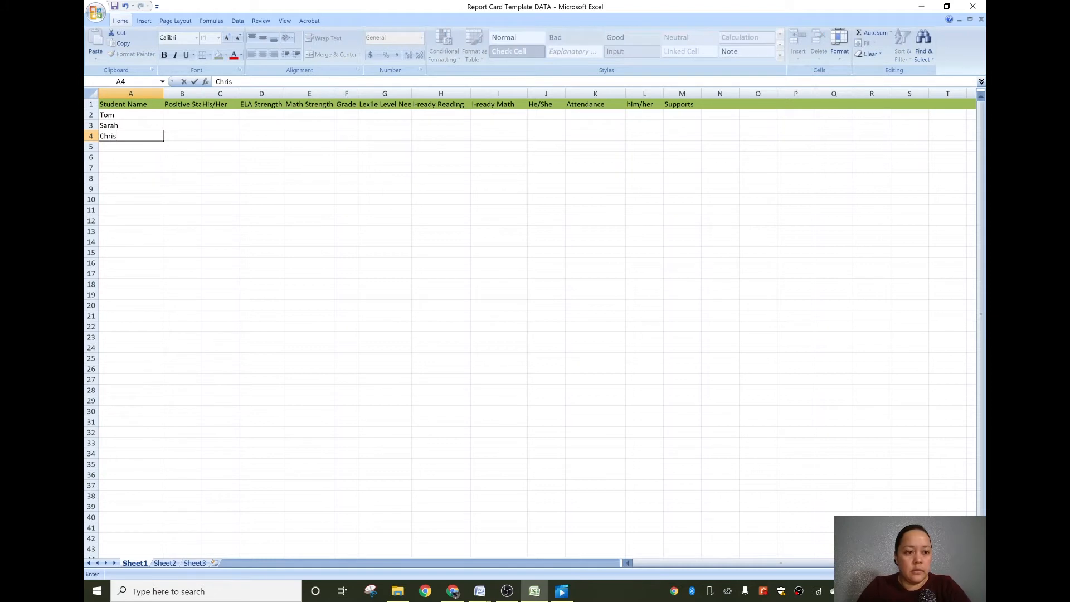
key(Tab)
Widen the Positive Statement column and enter "participates well in class" in cell B2.
key(Up)
key(Up)
drag(201, 94, 216, 93)
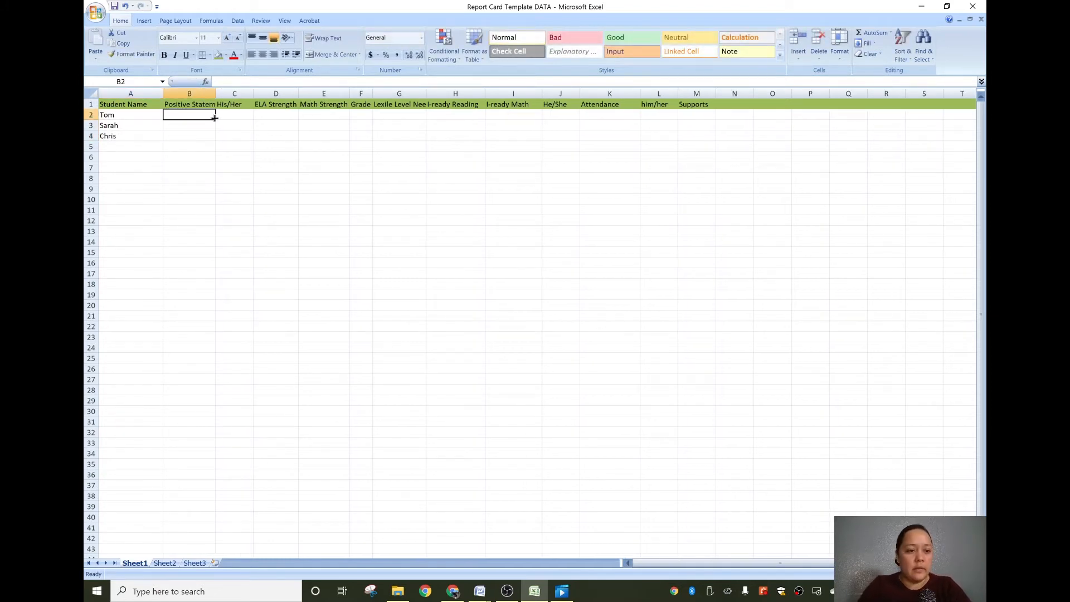
text(participates well in class)
key(Return)
Enter "is a role model to her classmates" as the positive statement in cell B3.
text(is a role model t)
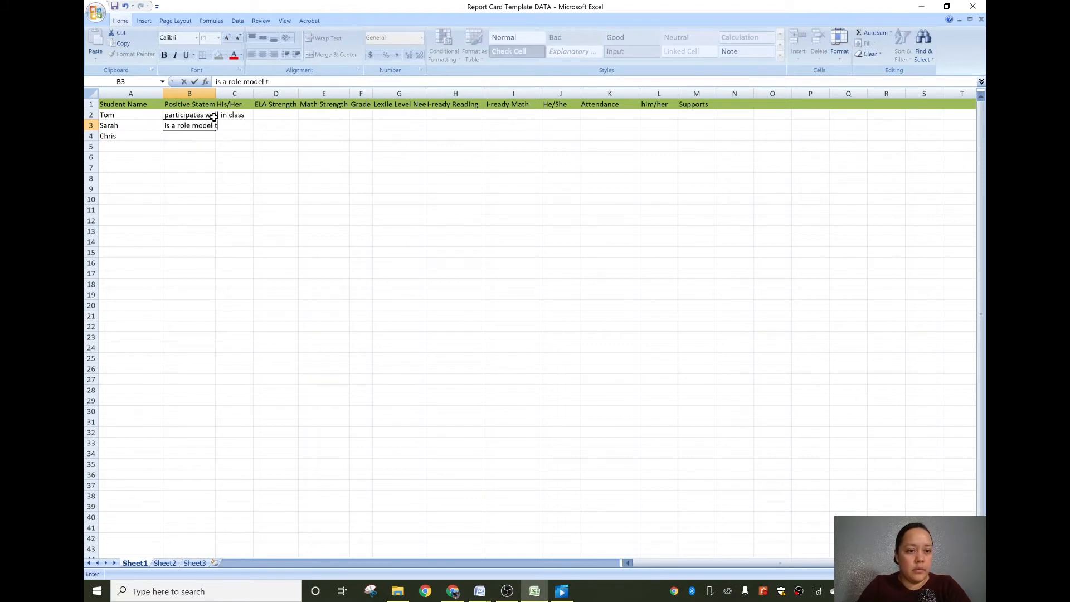
text(o his classmates)
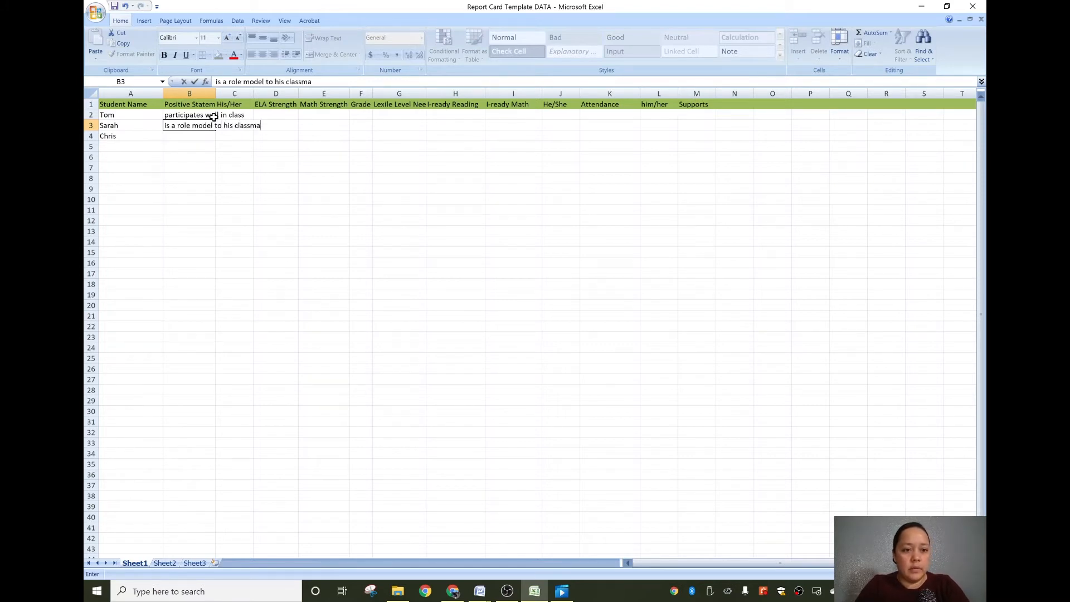
key(BackSpace)
key(BackSpace)
key(BackSpace)
key(BackSpace)
key(BackSpace)
key(BackSpace)
key(BackSpace)
key(BackSpace)
key(BackSpace)
key(BackSpace)
key(BackSpace)
key(BackSpace)
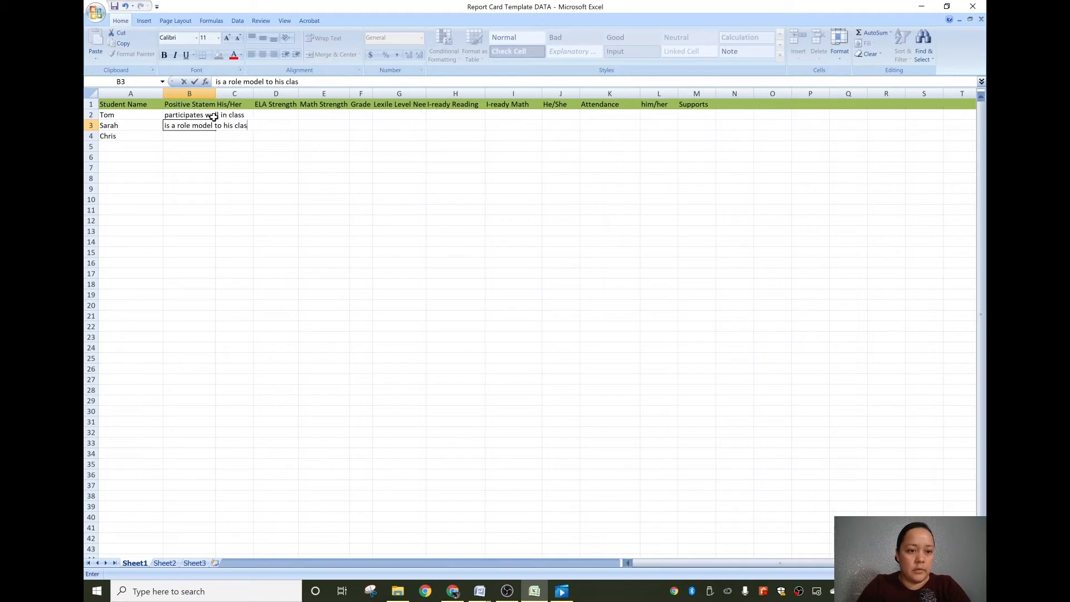
text(her classmates)
key(Return)
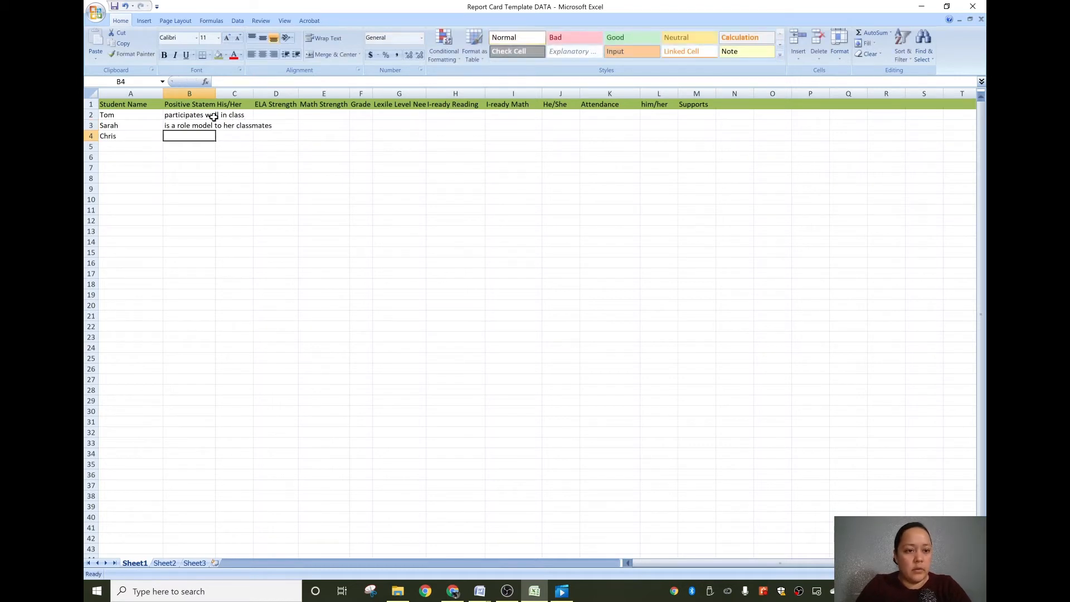
Enter "participates well in class" in cell B4 and widen column B to show the full Positive Statement header.
text(par)
key(Tab)
drag(216, 93, 260, 86)
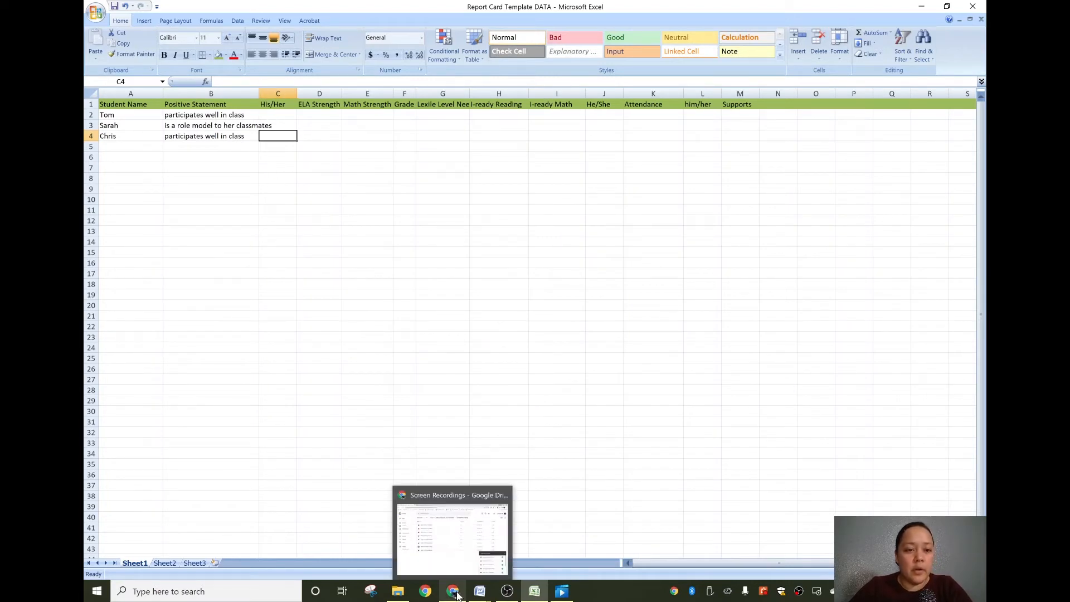
Switch to Chrome, search Google for "positive statements for report cards" in a new tab, and return to the Excel workbook.
click(452, 530)
click(366, 9)
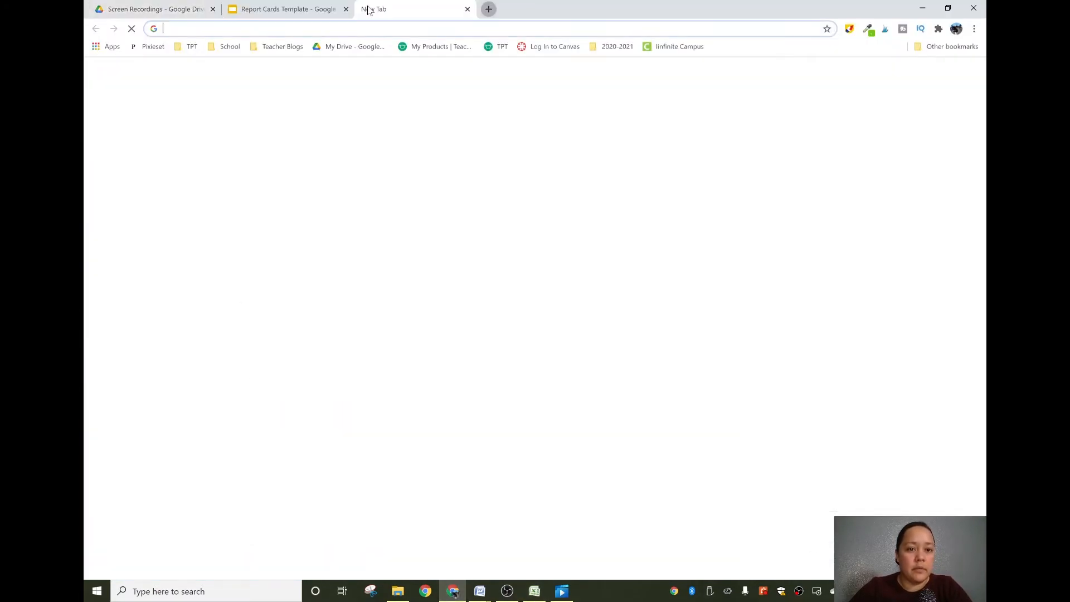
text(posi)
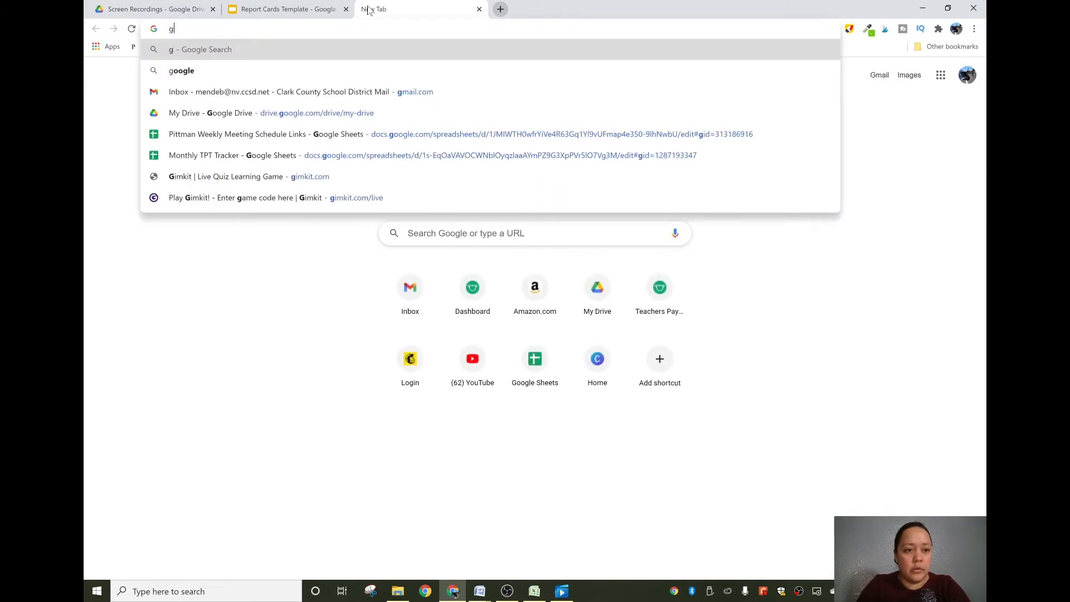
text(tive stateme)
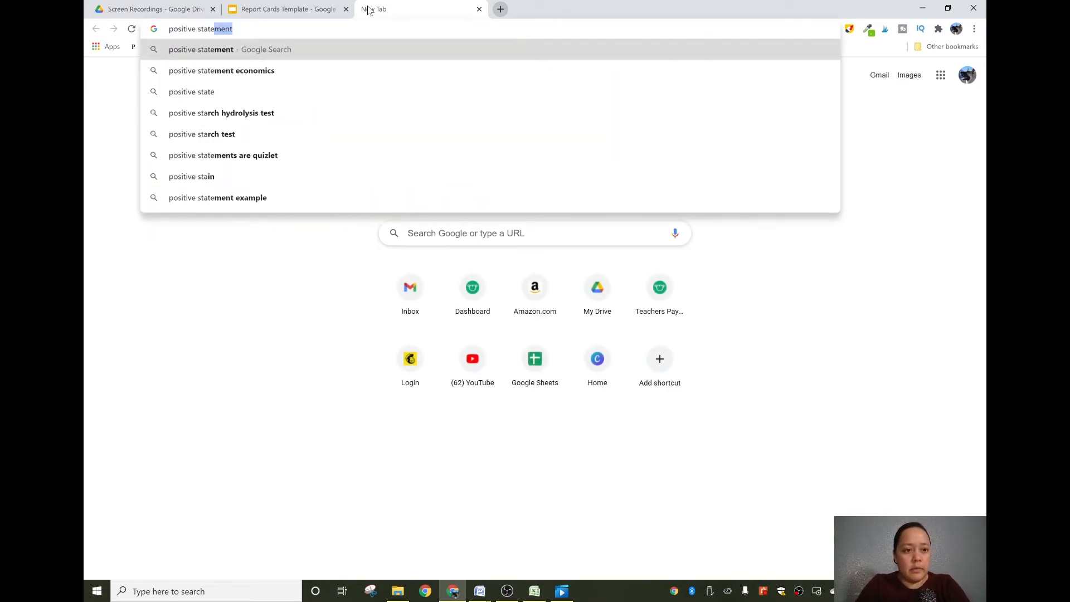
text(nts for re)
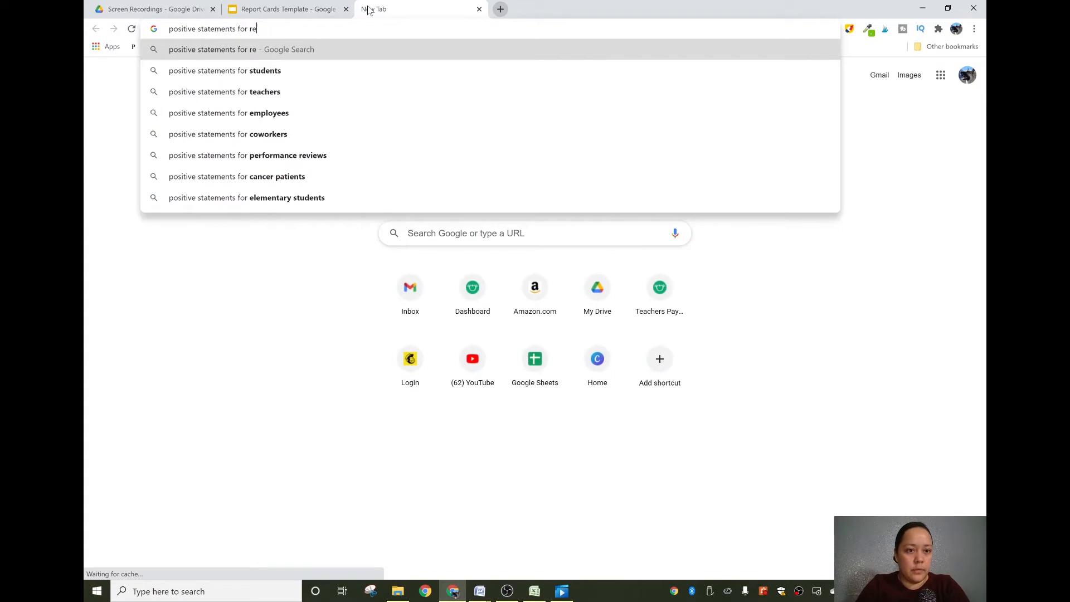
text(port cards)
key(Return)
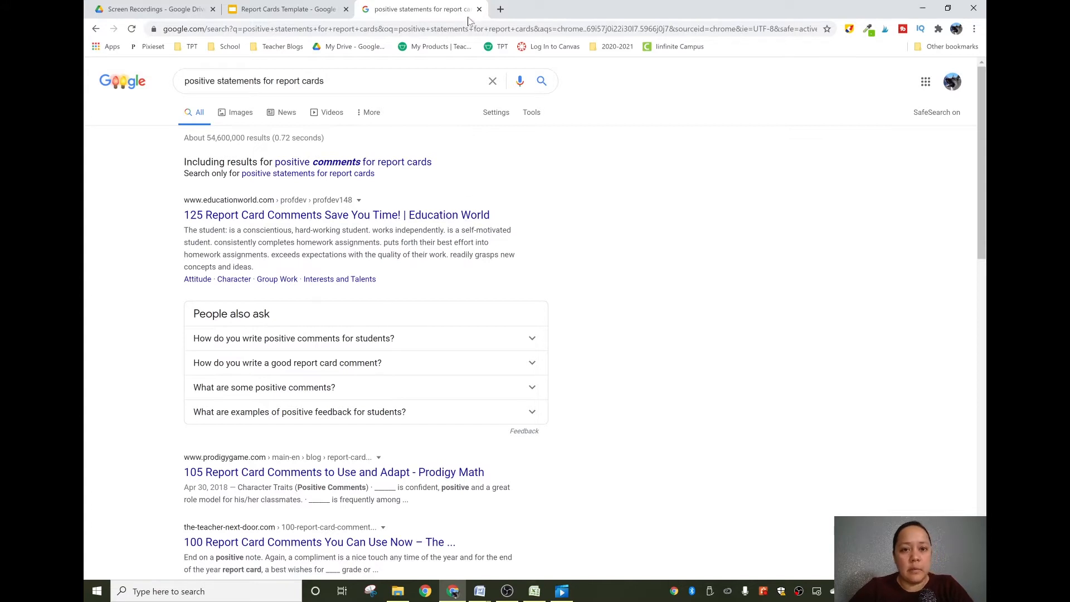
click(922, 8)
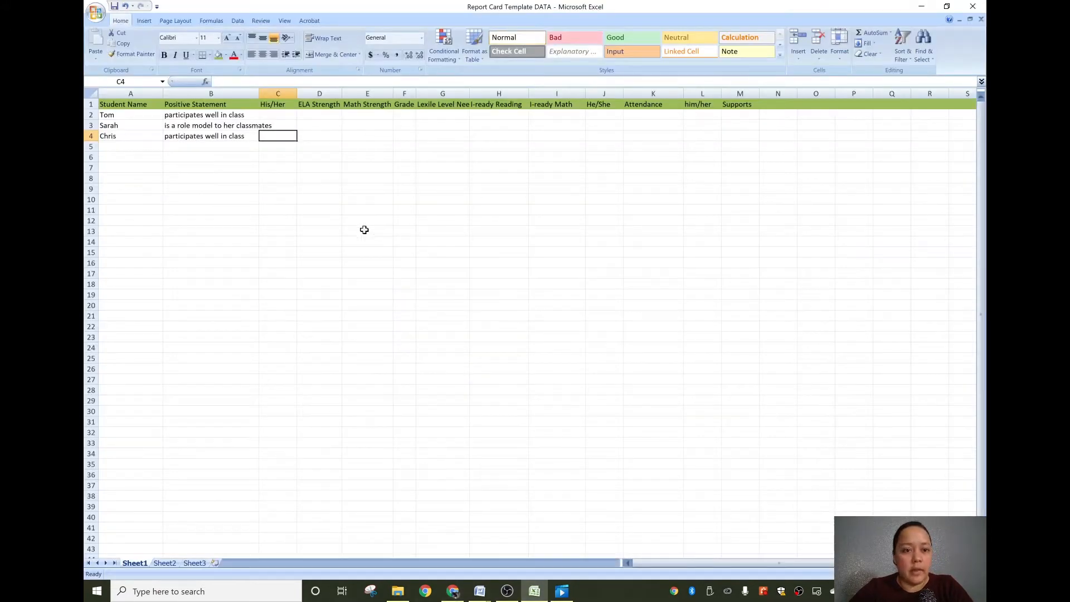
Fill the first student's row with "His" in C2, "comprehension of literature" in D2 and "geometry" in E2.
click(189, 149)
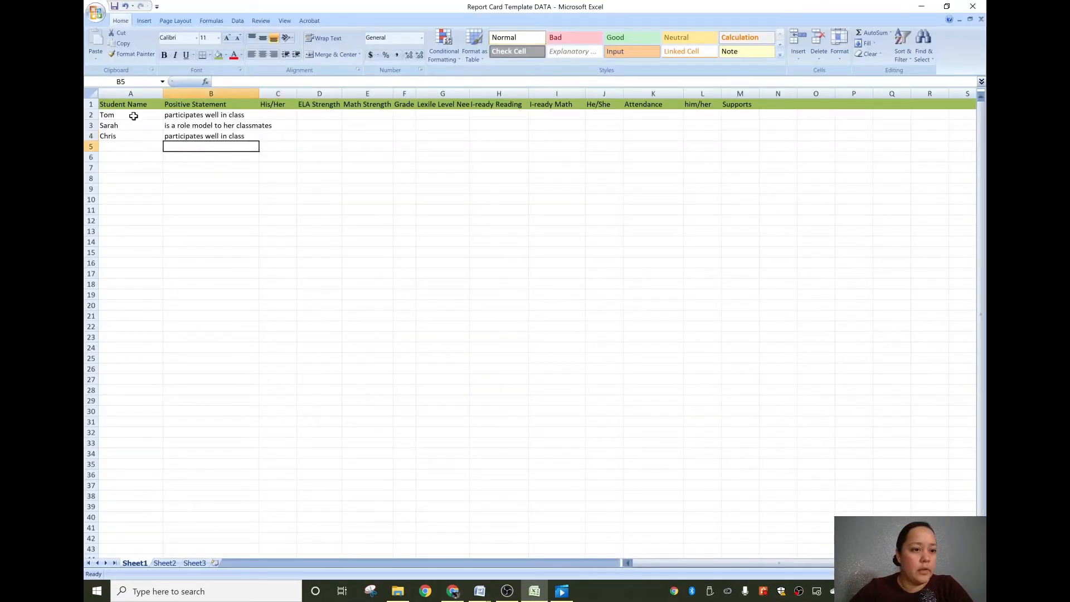
click(185, 114)
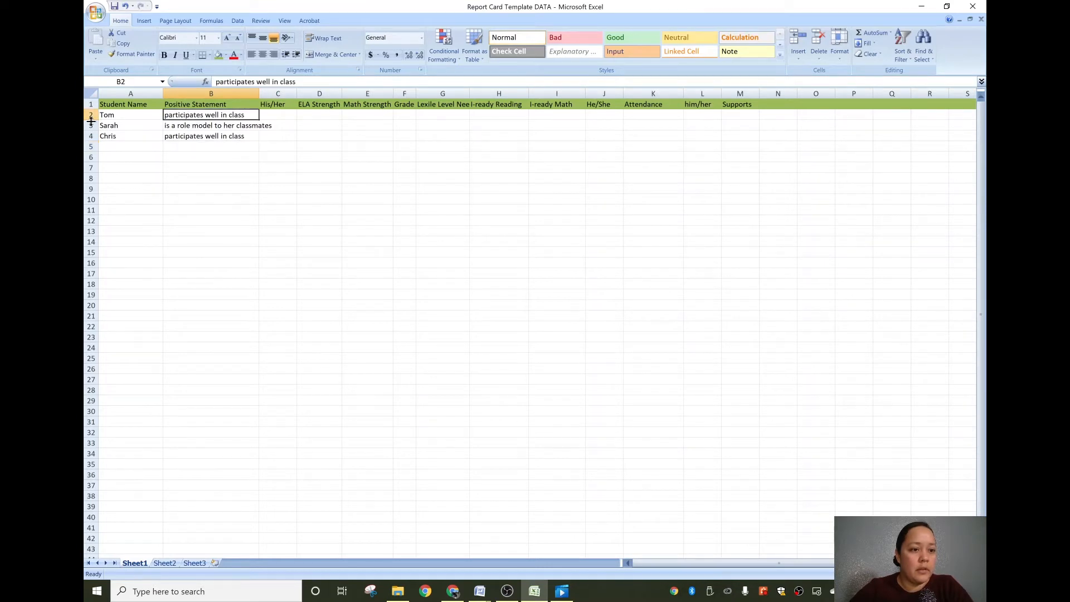
click(117, 115)
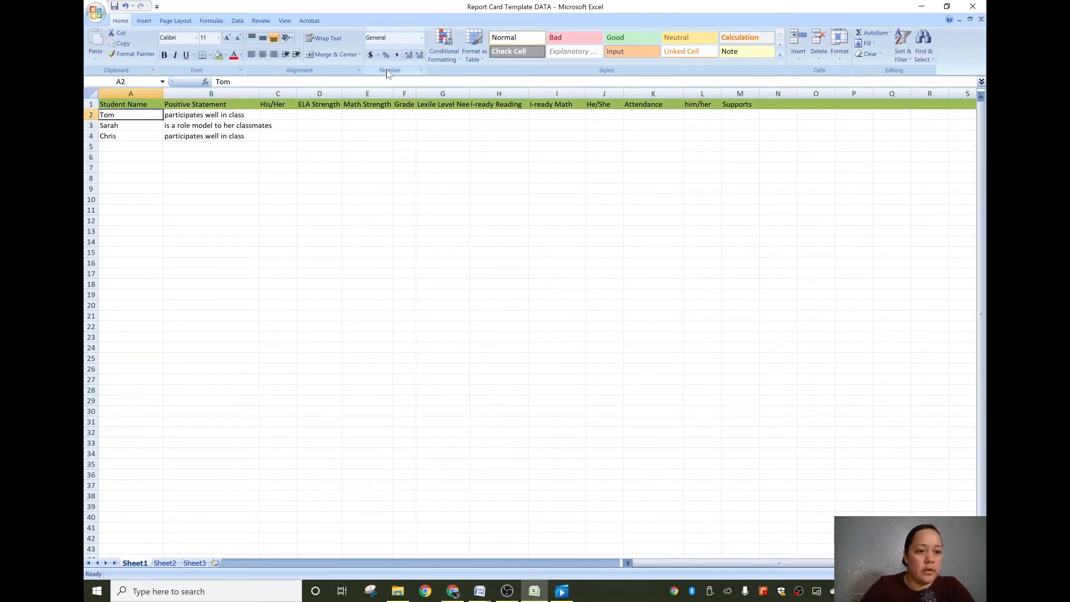
key(Right)
key(Right)
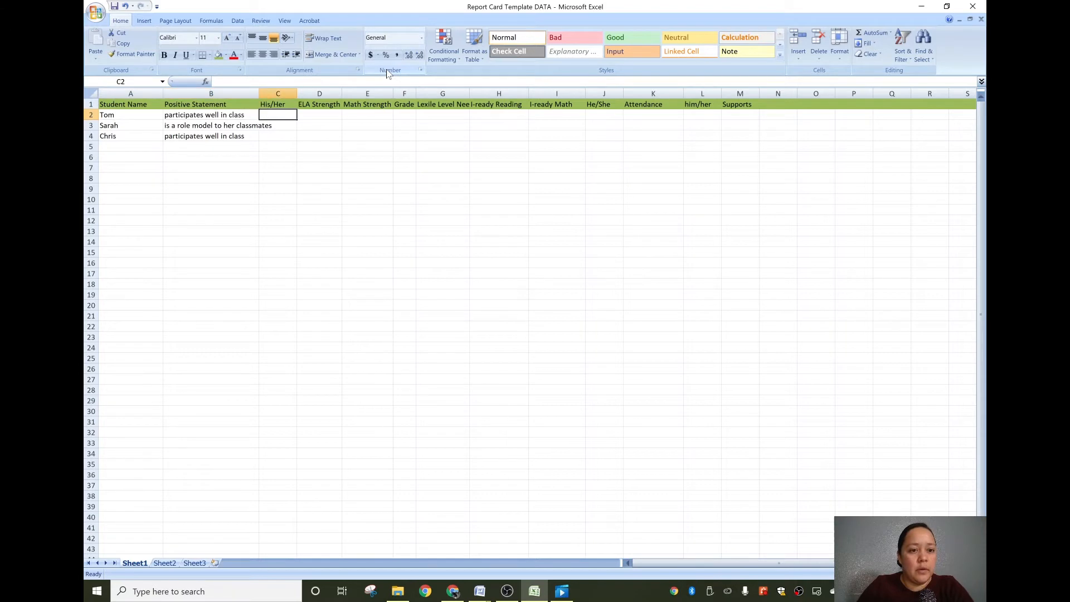
text(H)
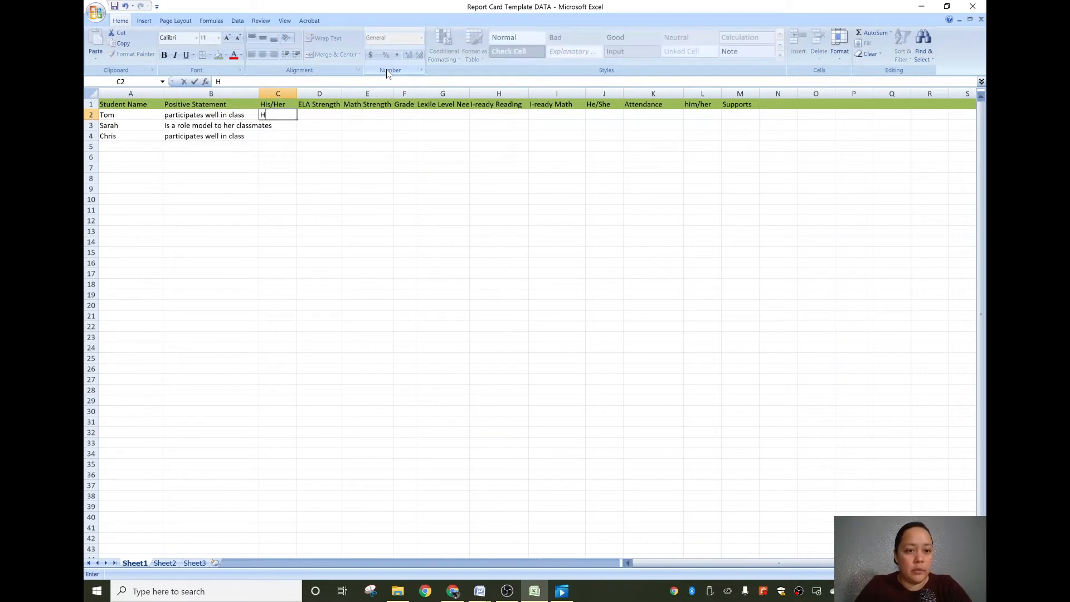
text(is)
key(Right)
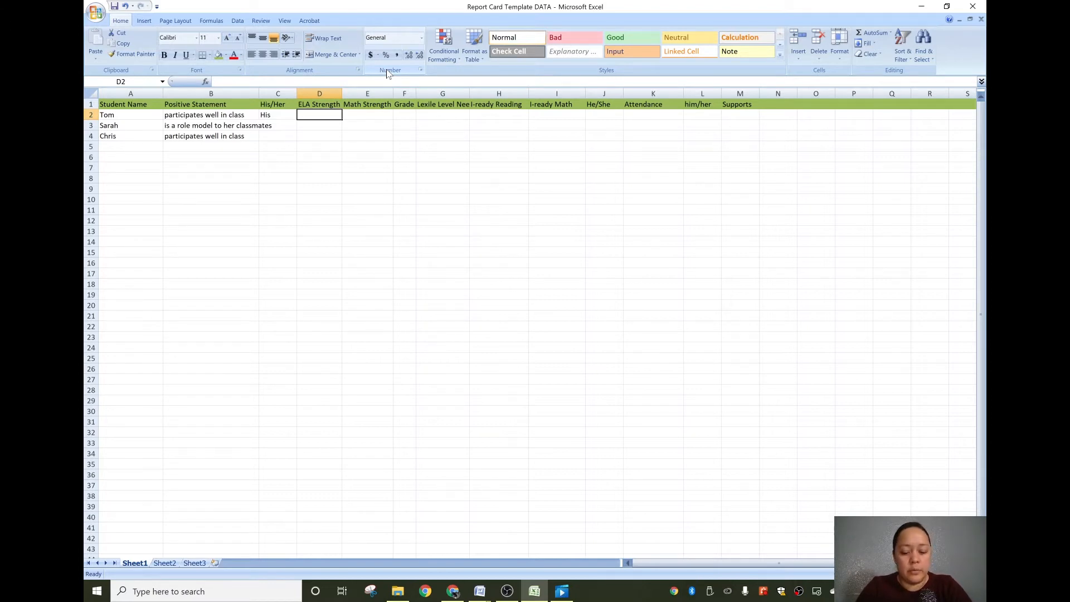
text(comprehension of literature)
key(Right)
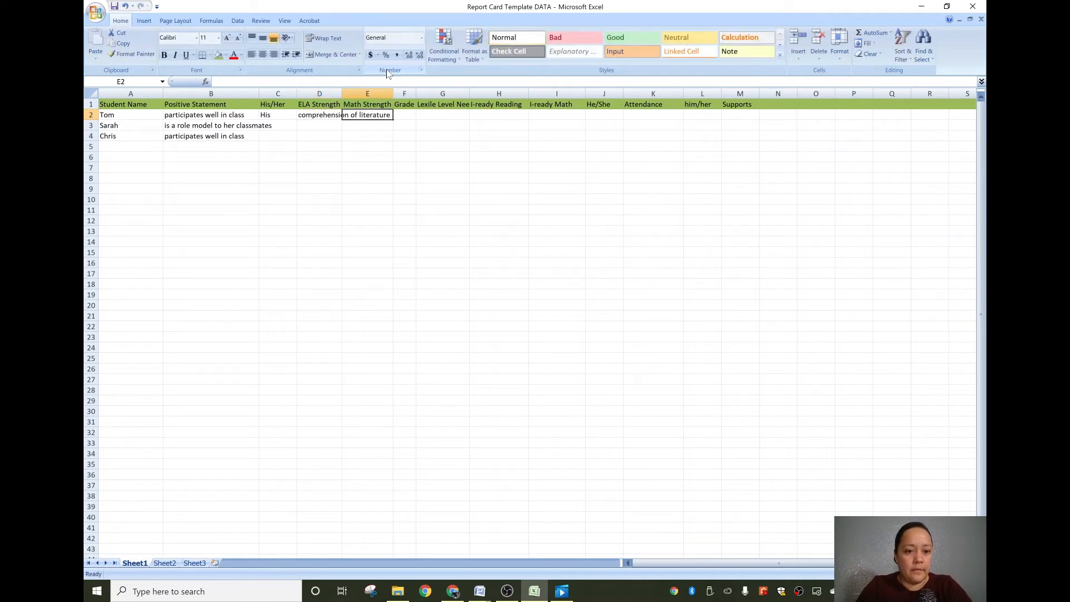
text(geometry)
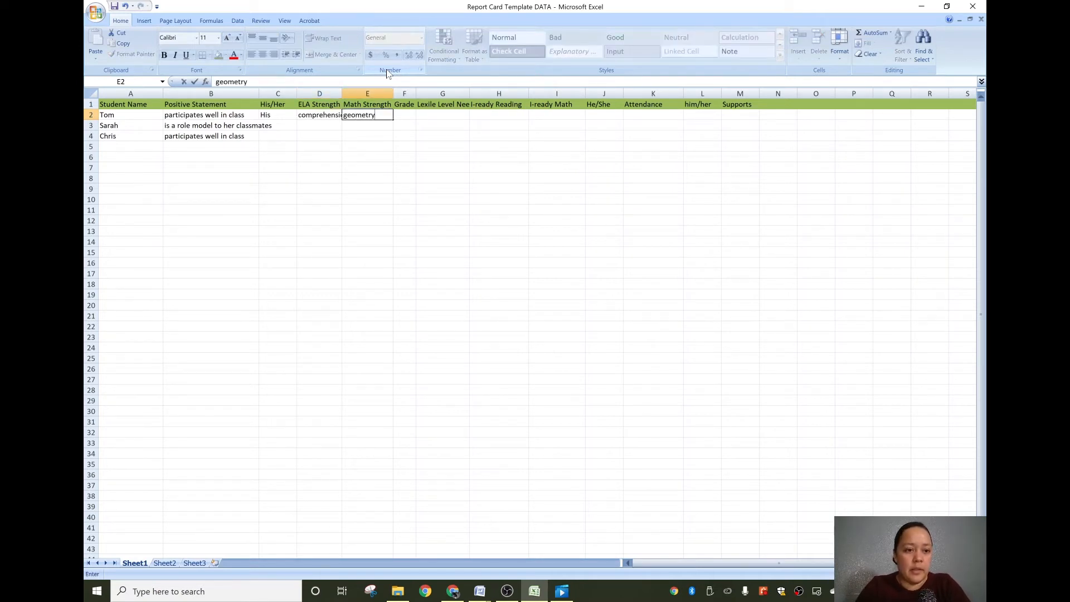
Enter "second" in Grade cell F2, widen the column, and copy the value to F3 and F4.
key(Right)
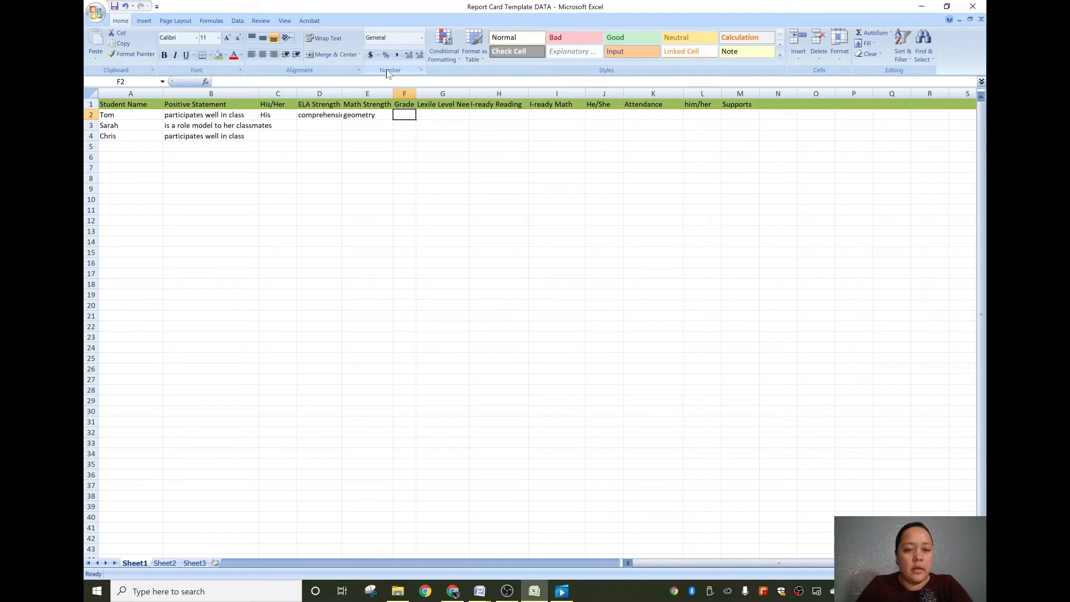
text(2)
text(second)
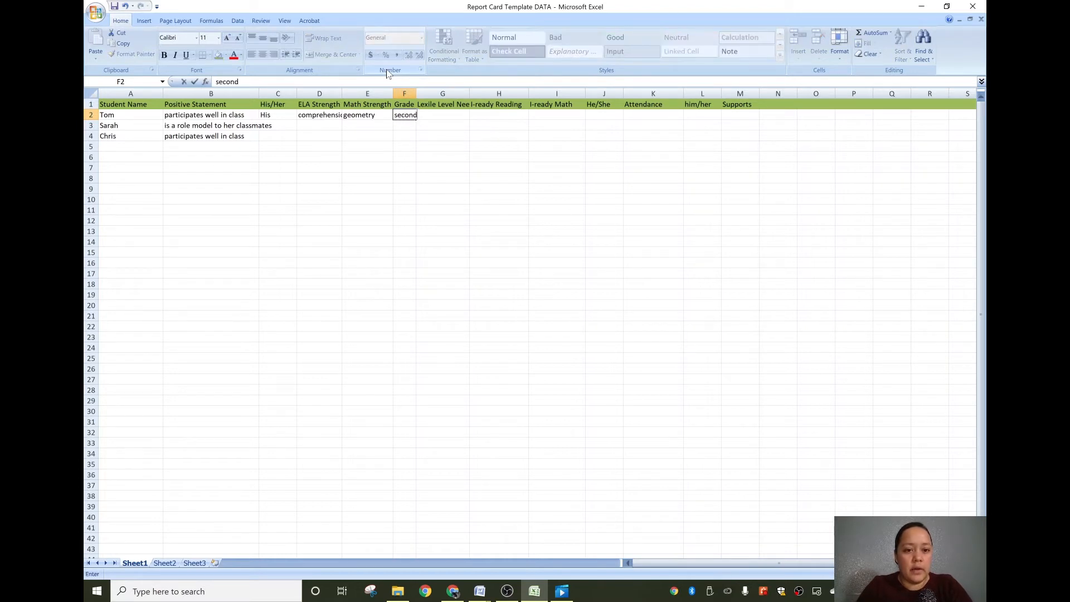
key(Return)
click(411, 115)
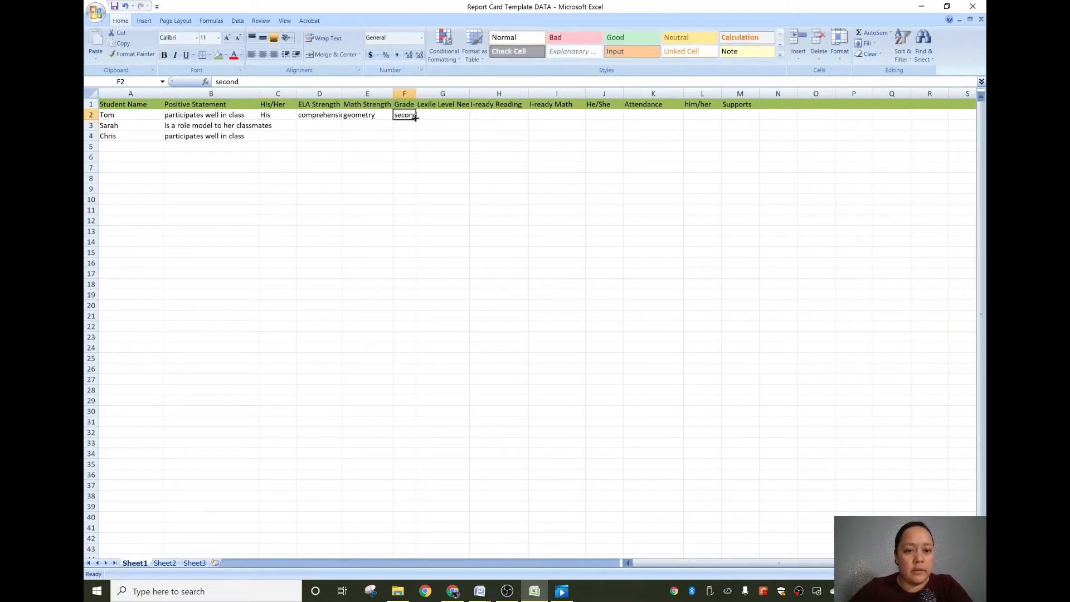
drag(417, 94, 435, 94)
key(ctrl+c)
key(Down)
key(shift+Down)
key(ctrl+v)
key(Down)
key(Down)
Enter the Lexile range "550-595" in cell G2 and copy it to G3 and G4.
key(Right)
key(Up)
key(Up)
key(Up)
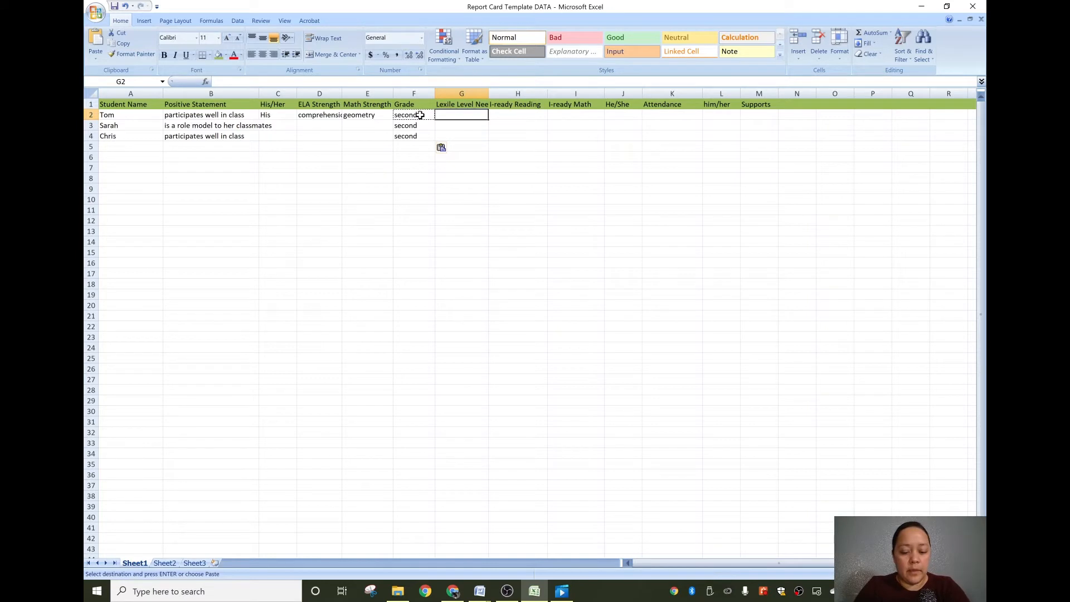
text(550-595)
key(Return)
key(Up)
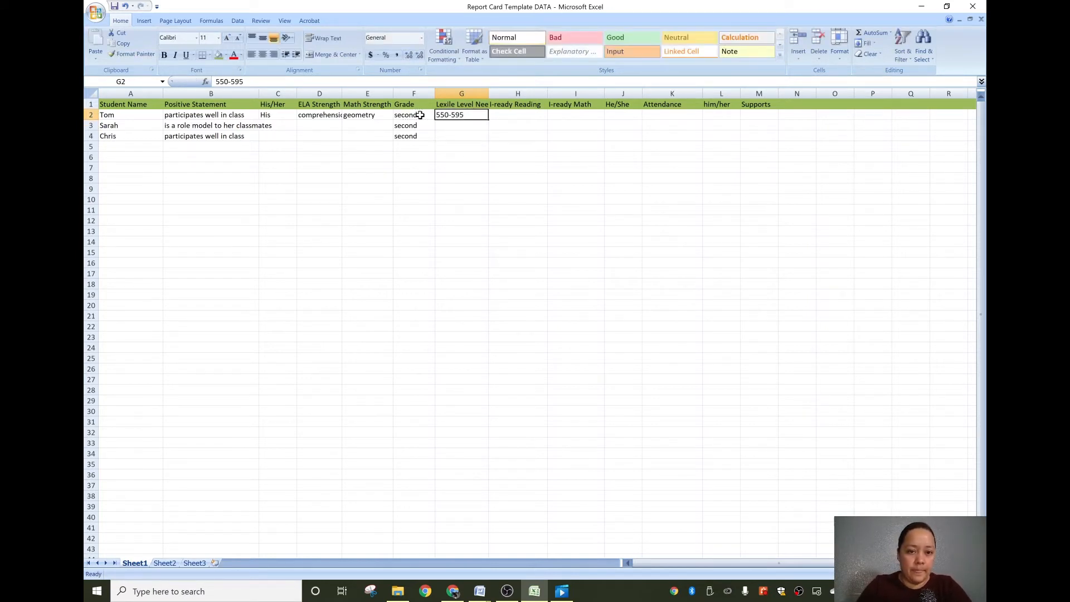
key(ctrl+c)
key(Down)
key(ctrl+v)
key(Down)
key(ctrl+v)
Enter "on grade level" in I-ready cells H2 and I2, and "He" in J2.
key(Right)
key(Up)
key(Up)
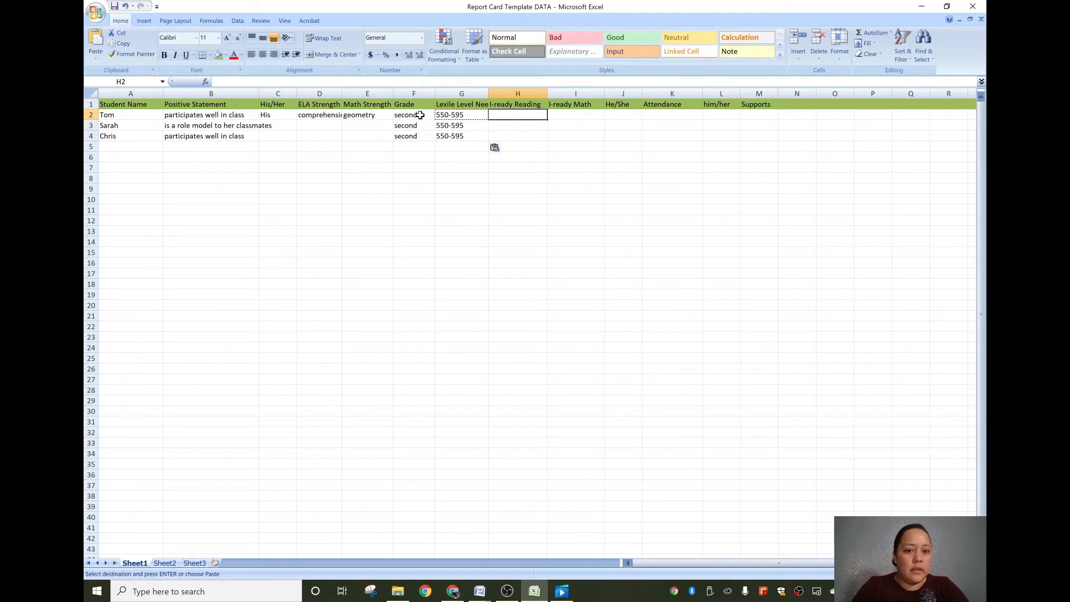
text(on)
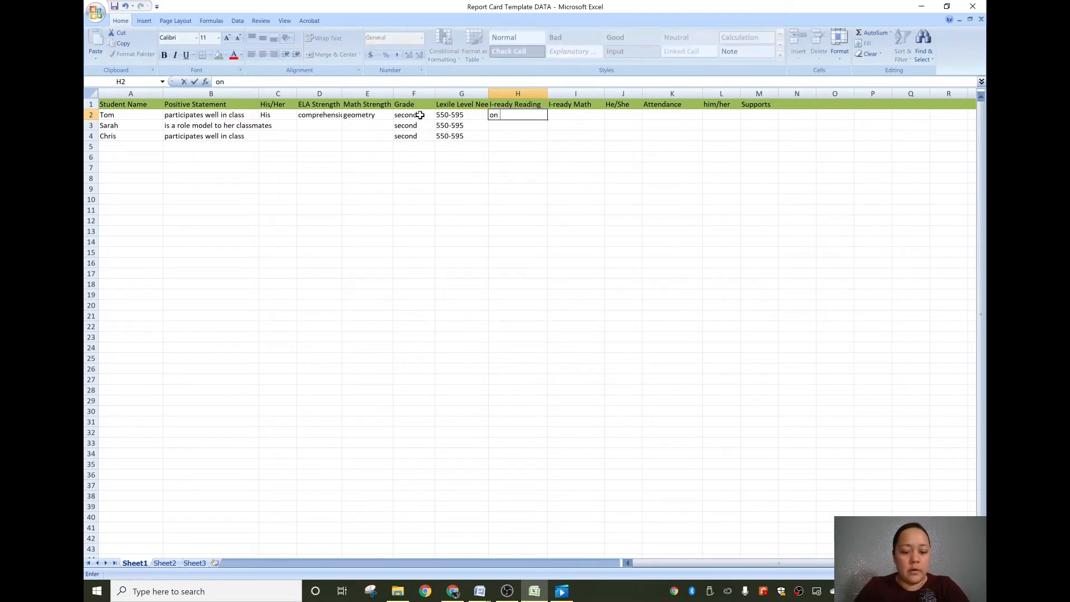
text( grade level)
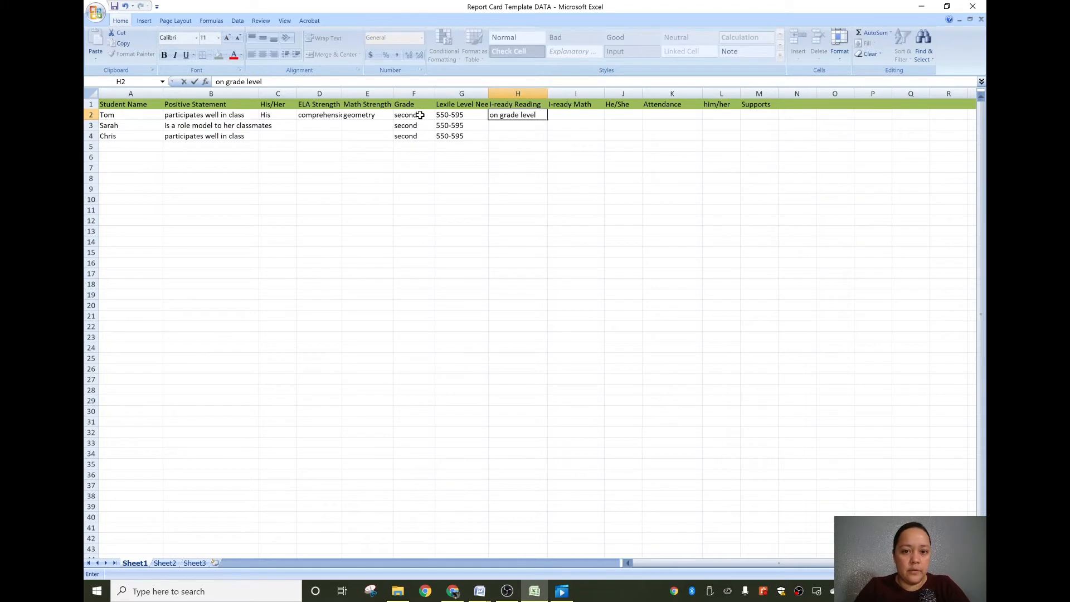
key(Tab)
text(on grade level)
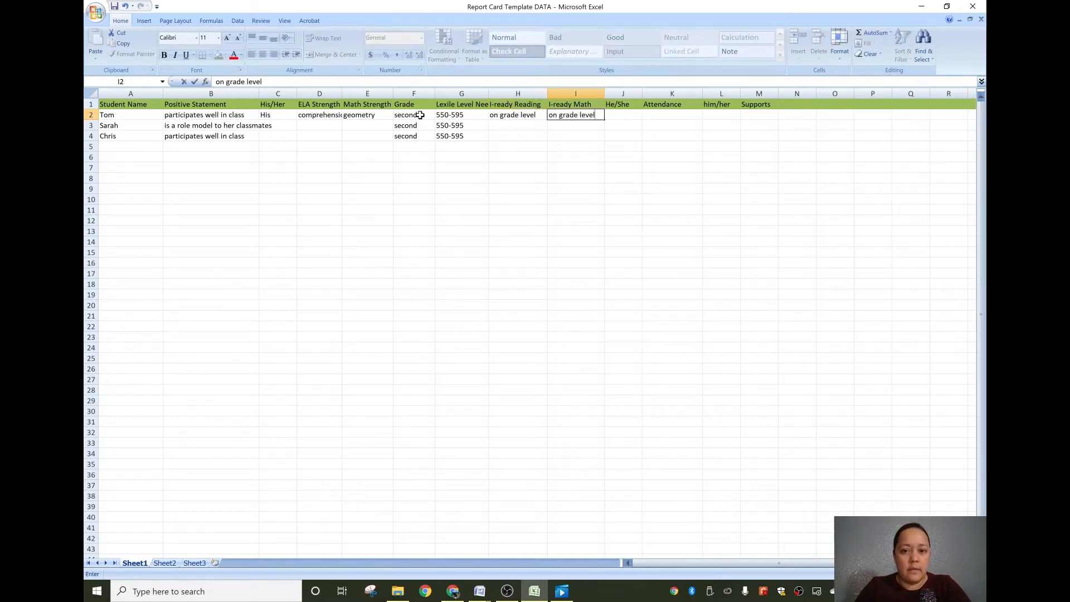
key(Tab)
text(He)
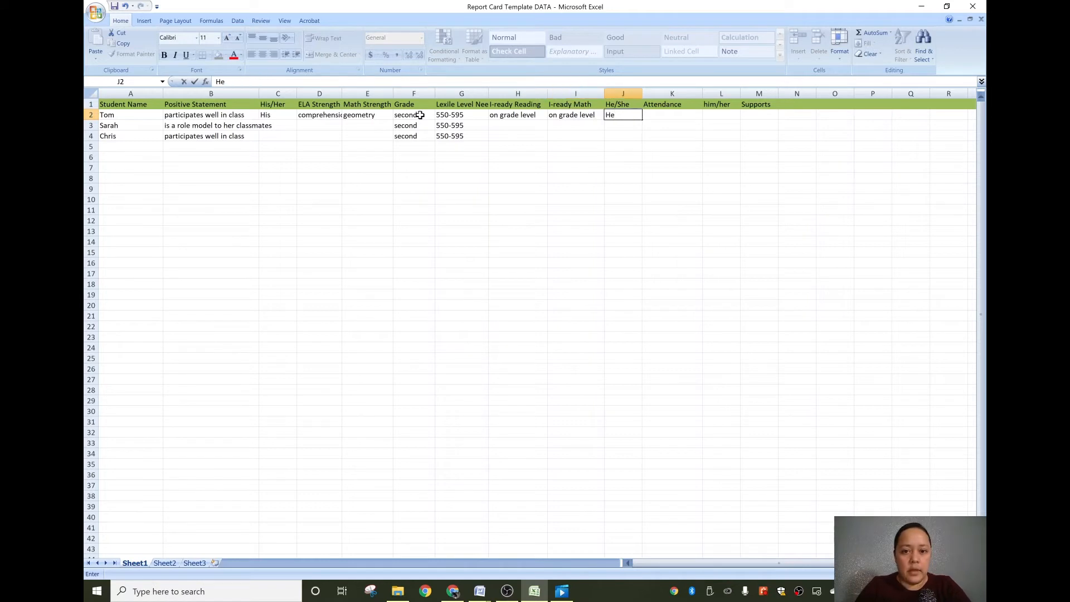
Complete row 2 with 2 in Attendance cell K2, "him" in L2 and "continue small group interventions" in Supports cell M2.
key(Tab)
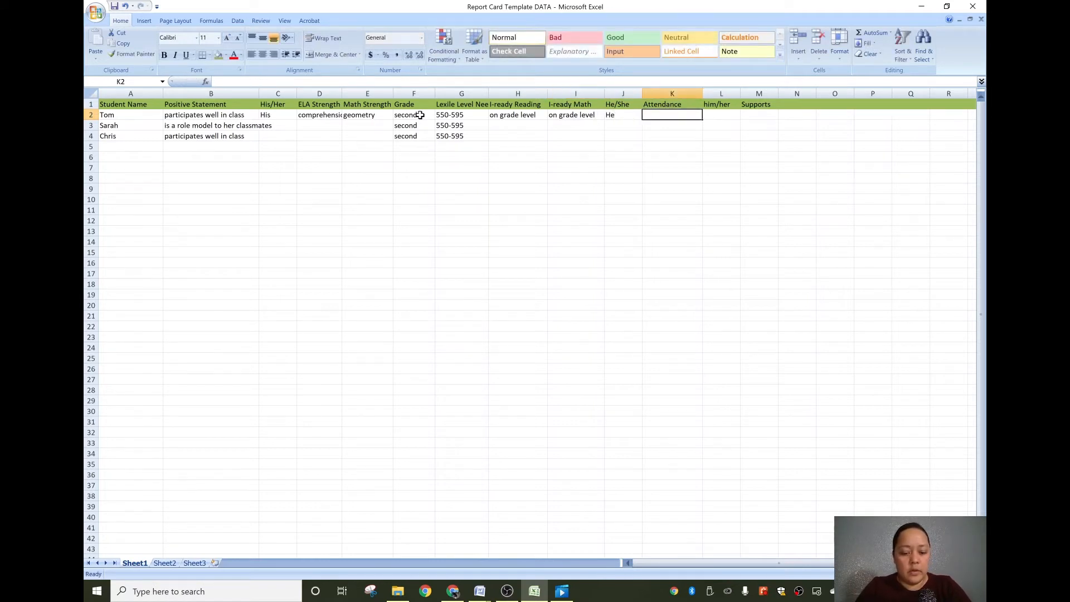
text(2)
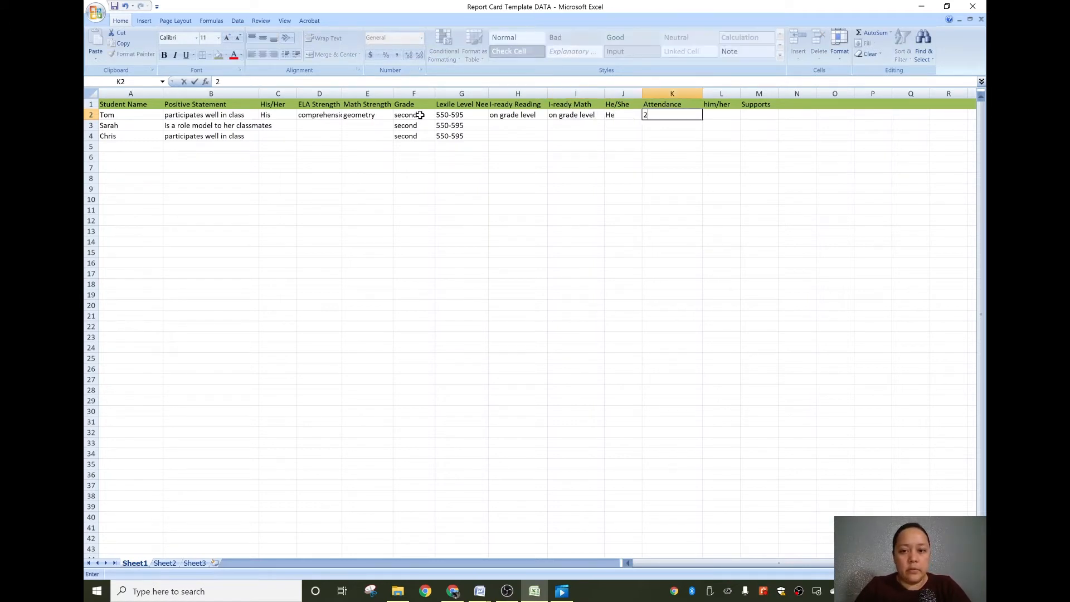
key(Tab)
text(him)
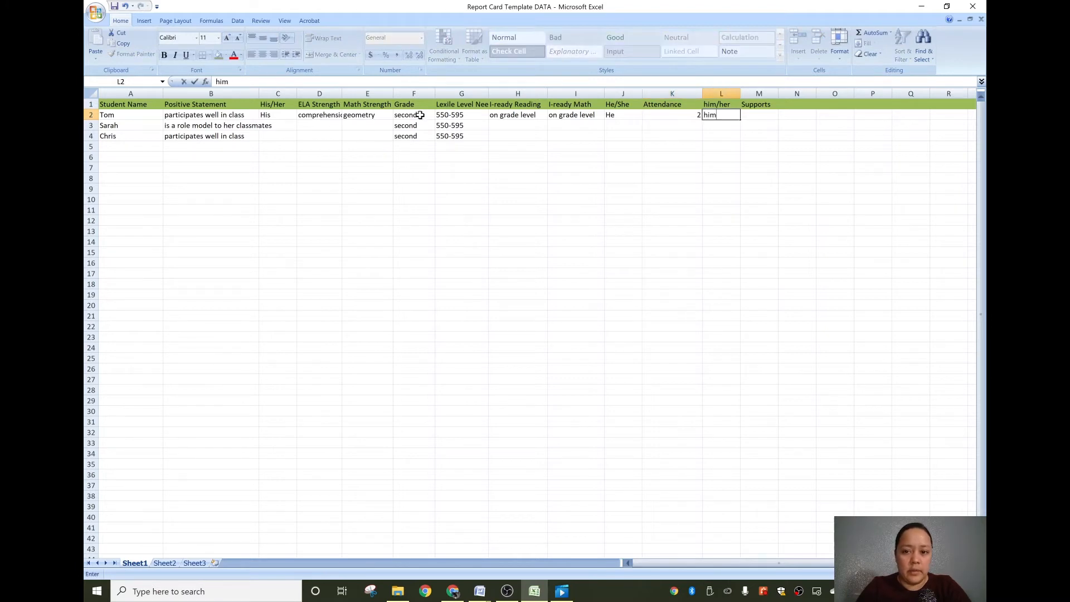
key(Tab)
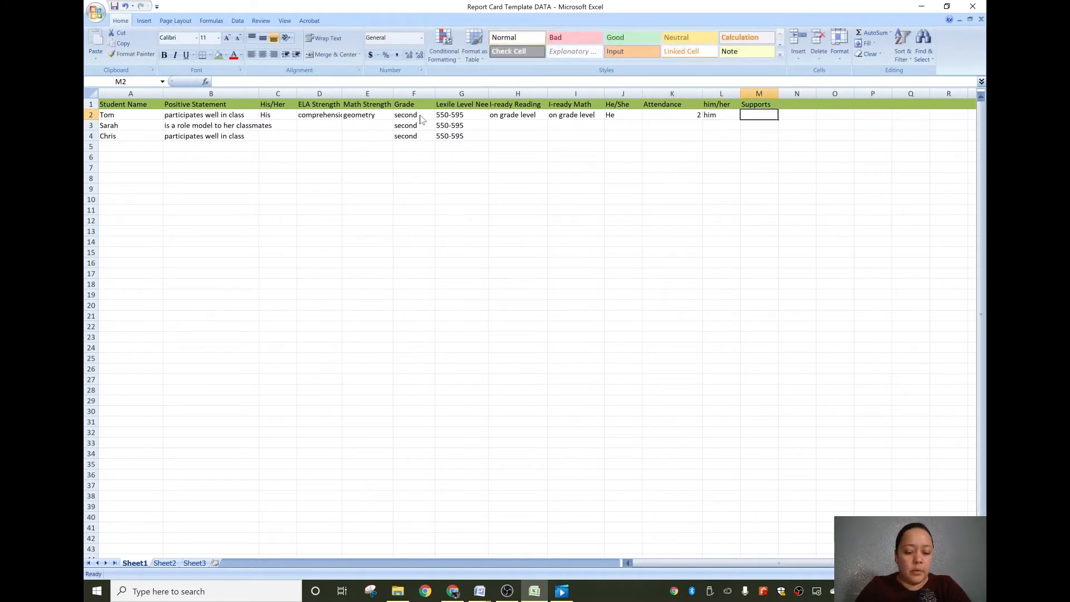
text(contin)
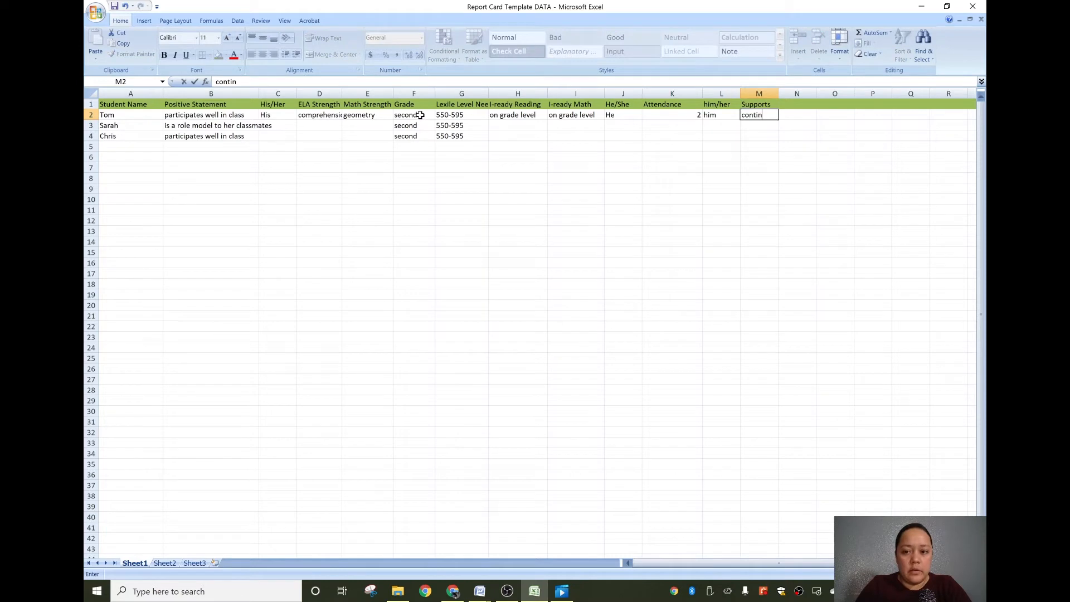
text(ue small group interventions)
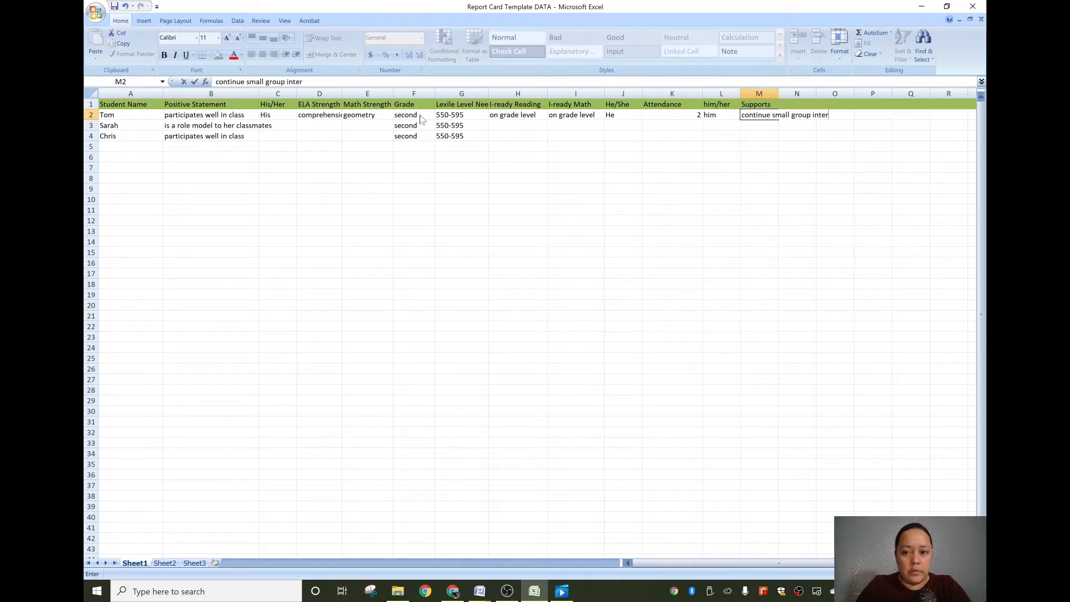
key(Return)
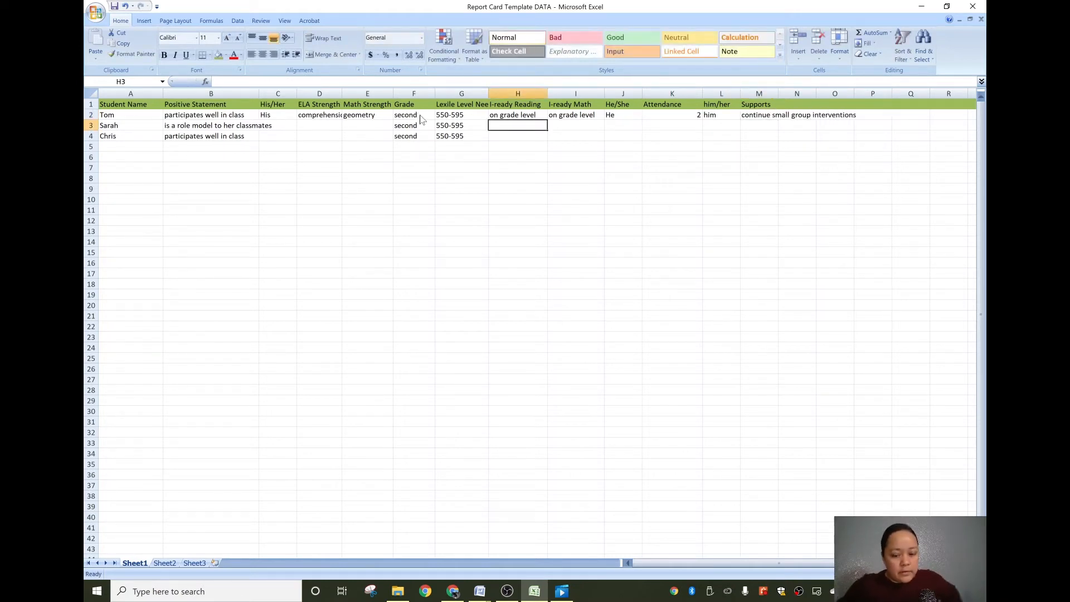
Enter "Her" in cell C3, "comprehension of literature" in D3 and "algebra" in E3.
key(Left)
key(Left)
key(Left)
key(Left)
key(Left)
key(Left)
key(Left)
key(Right)
key(Right)
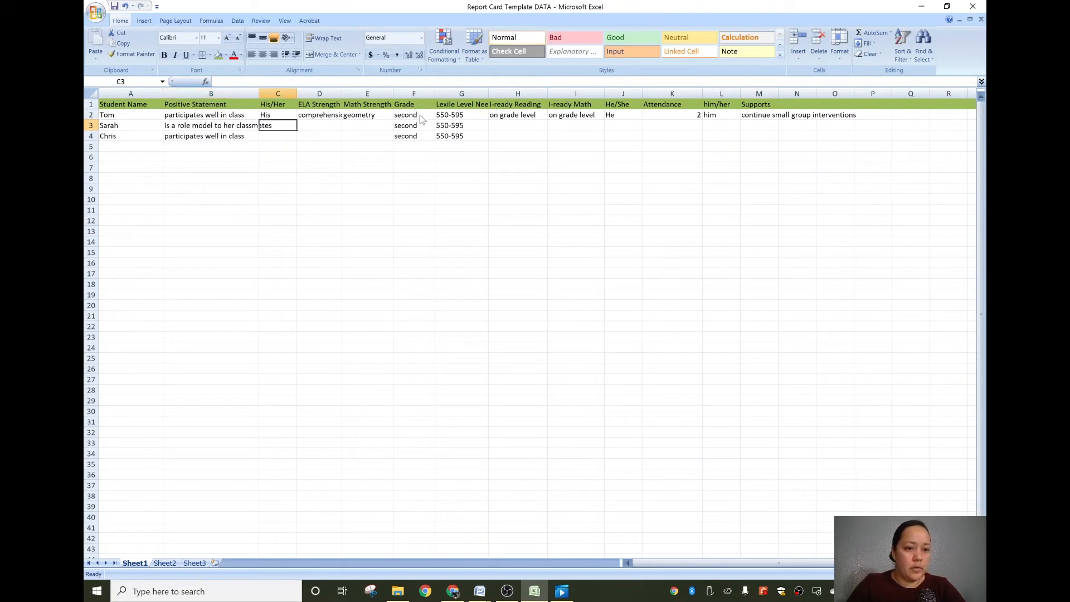
text(Her)
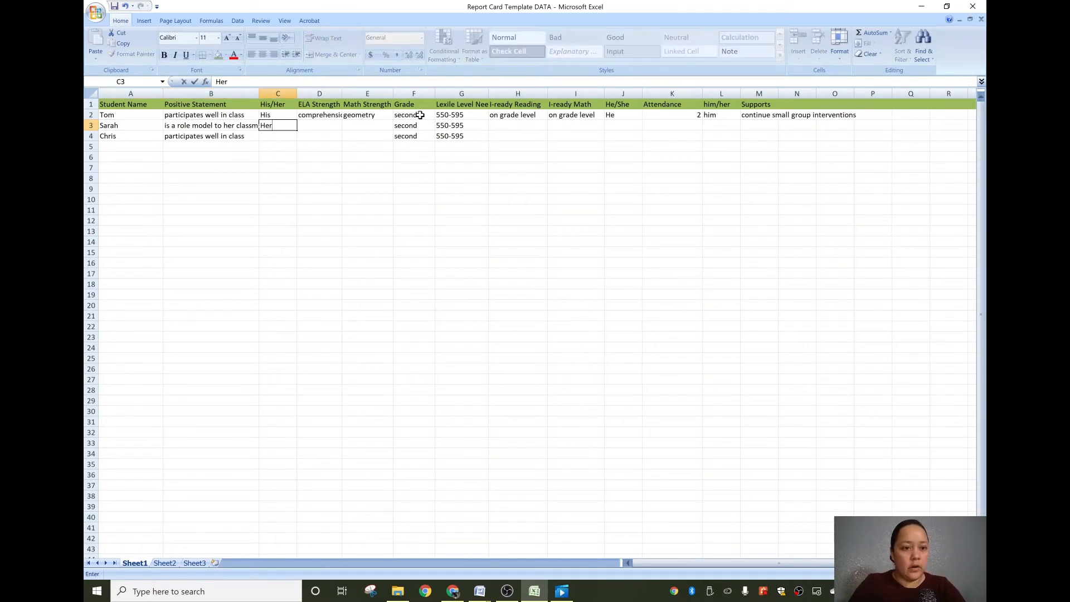
key(Tab)
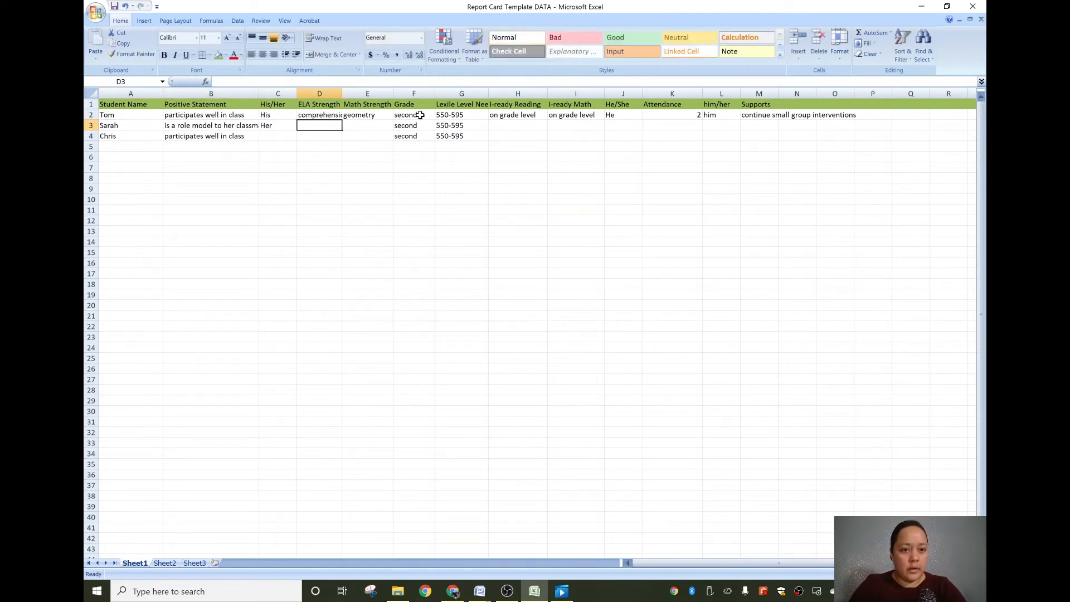
text(com)
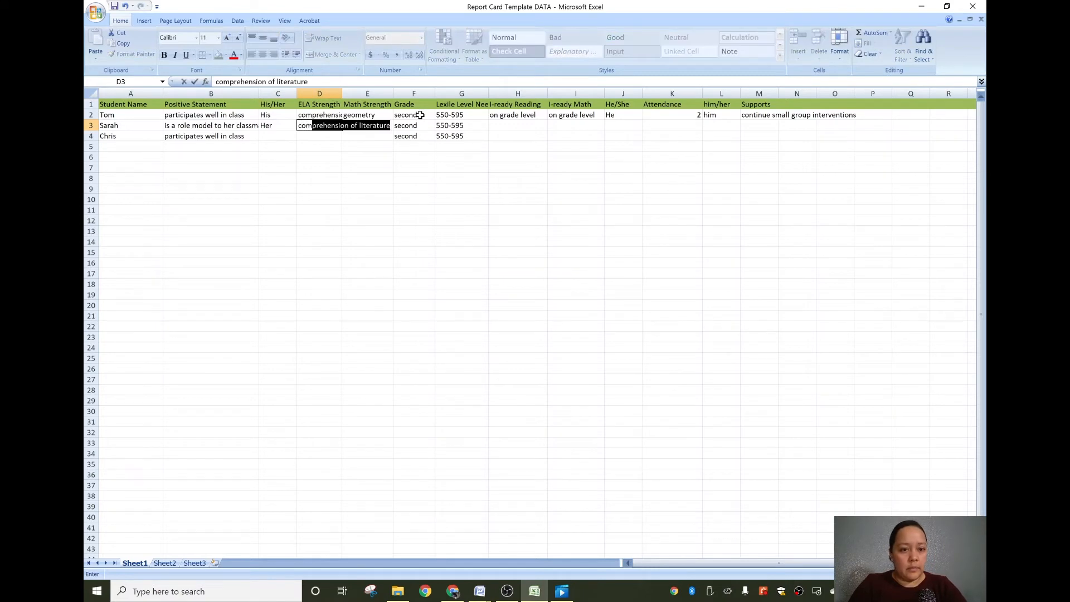
key(Tab)
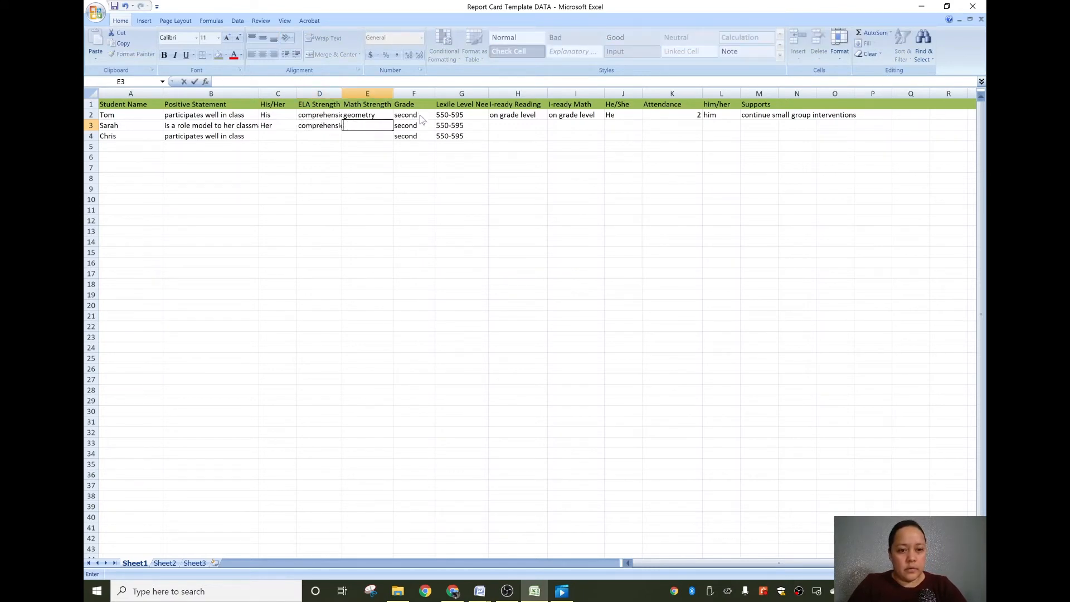
text(algebra)
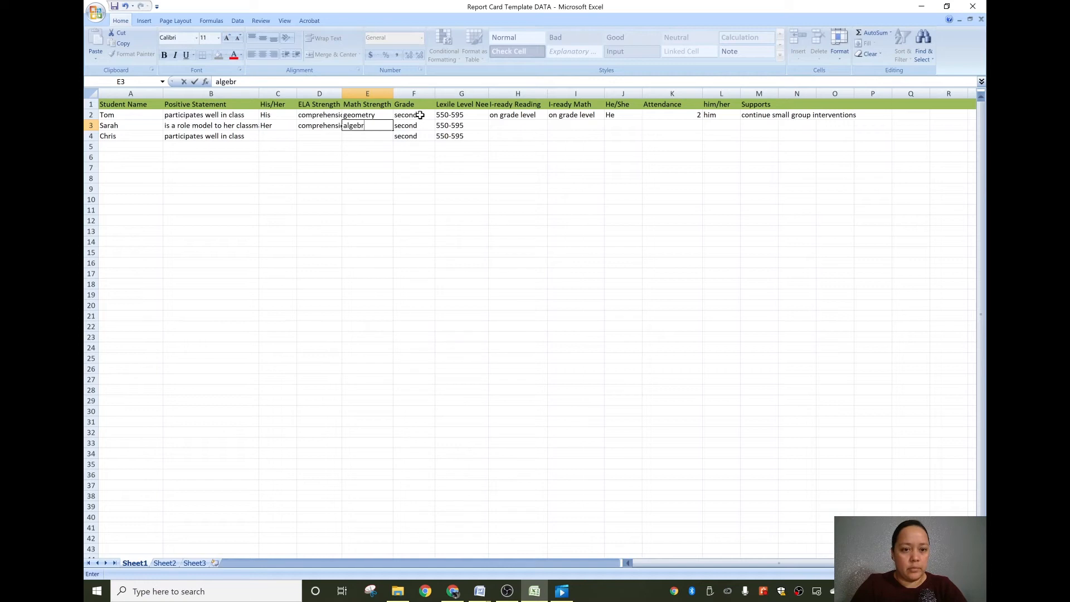
key(Tab)
Enter "above grade level" in H3, "on grade level" in I3 and "She" in J3.
key(Tab)
key(Tab)
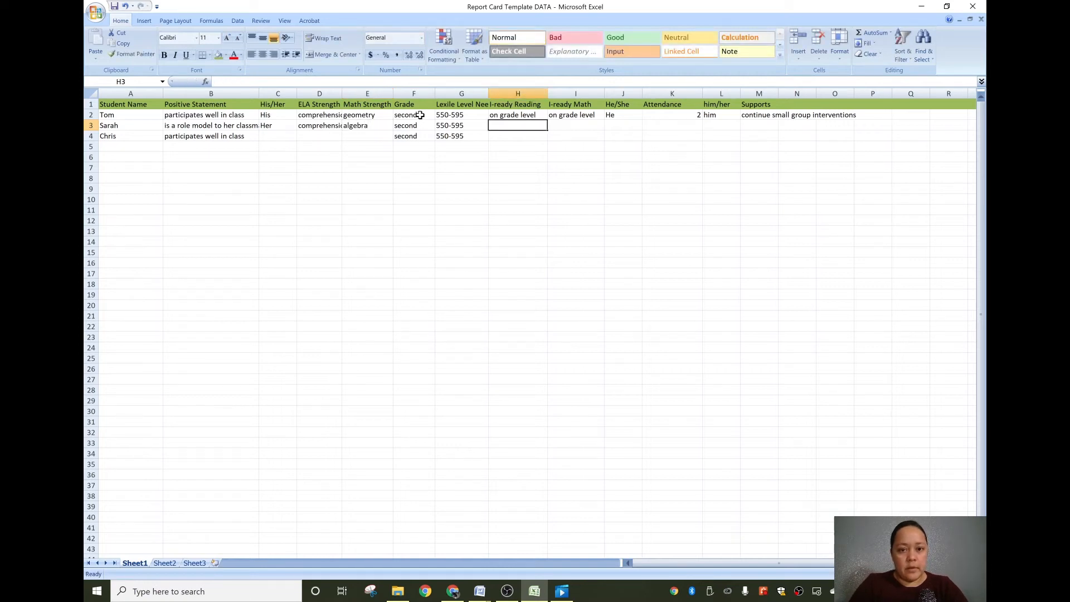
text(above grade level)
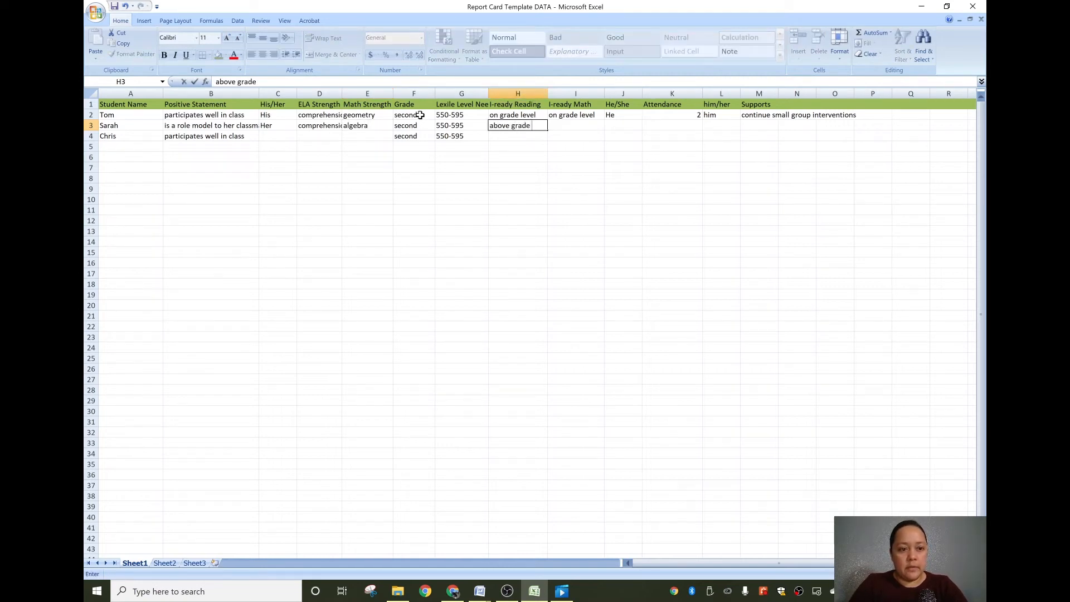
key(Tab)
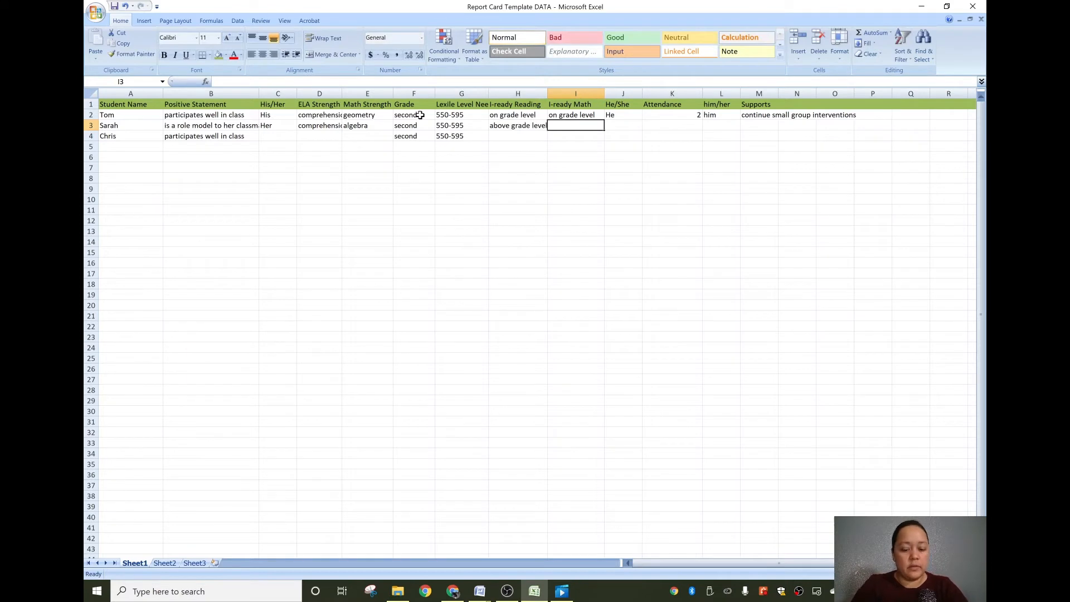
text(on grade level)
key(Tab)
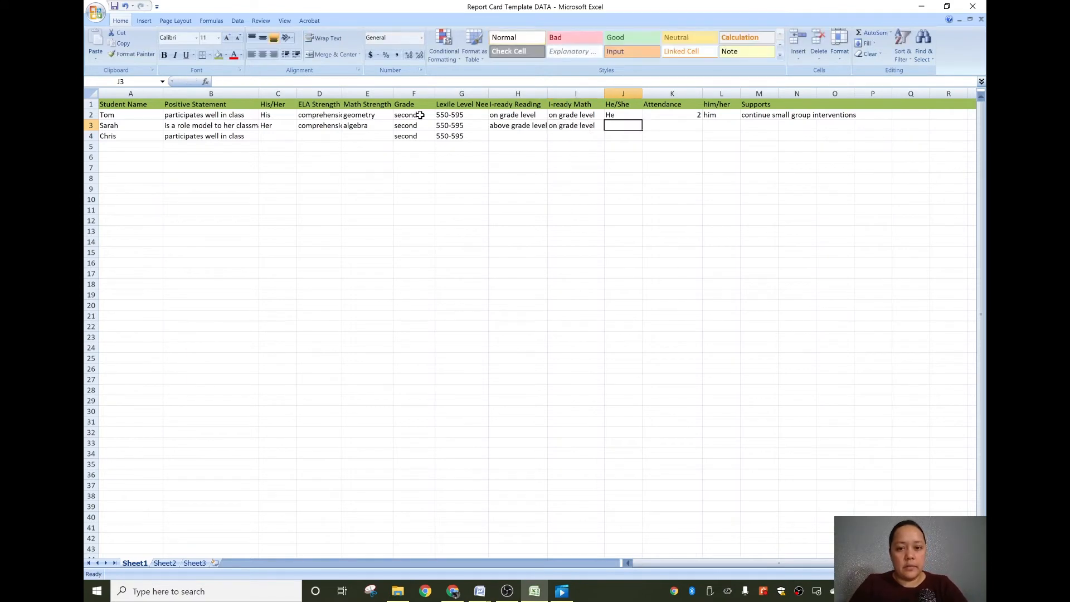
text(She)
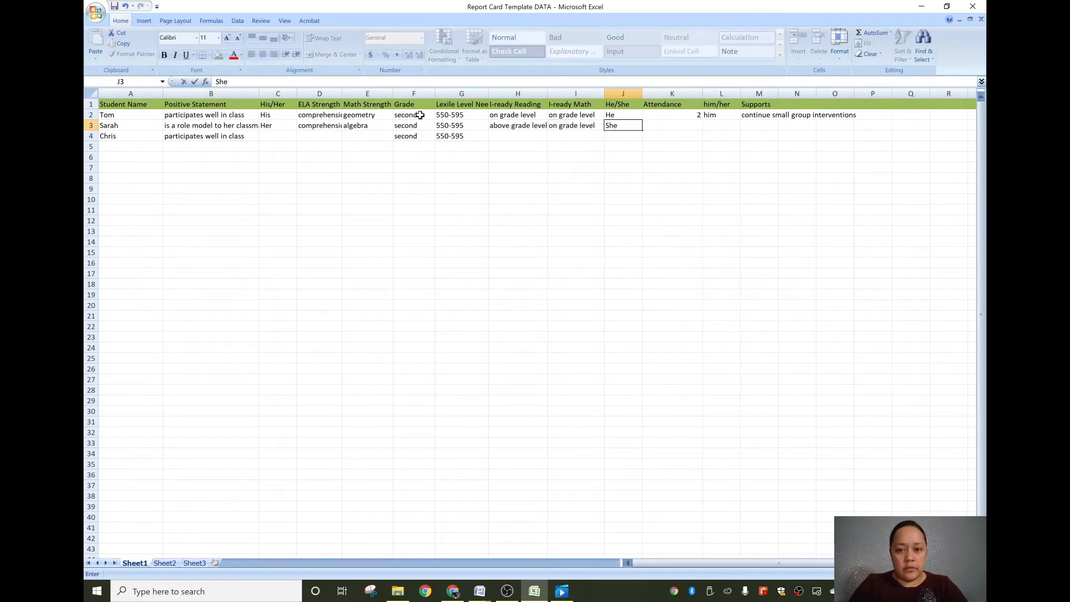
key(Tab)
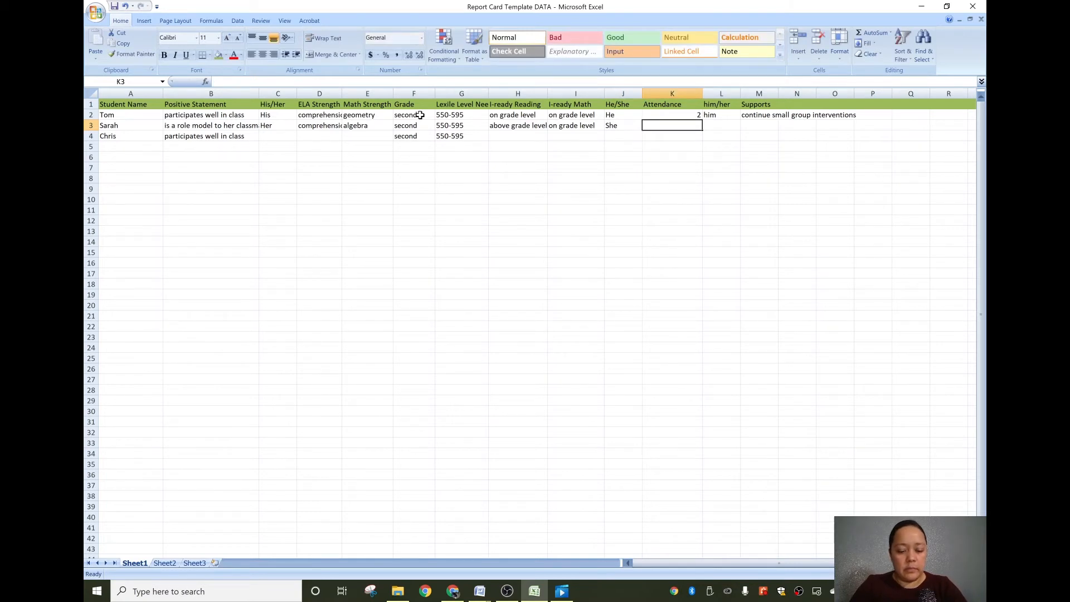
Complete row 3 with 3 in Attendance cell K3, "her" in L3 and "continue small group interventions" in M3.
text(3)
key(Tab)
text(her)
key(Tab)
text(cont)
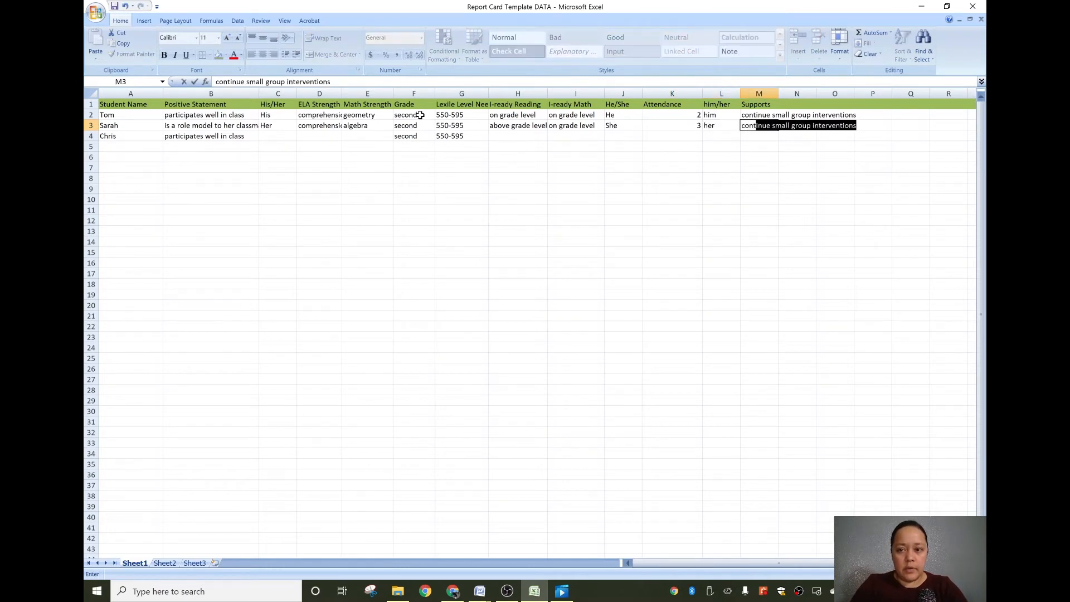
key(Tab)
Enter "His" in cell C4, "main idea and key details" in D4 and "geometry" in E4.
key(Down)
key(Left)
key(Left)
key(Left)
key(Left)
key(Left)
key(Left)
key(Left)
key(Left)
key(Left)
key(Left)
key(Left)
key(Left)
key(Left)
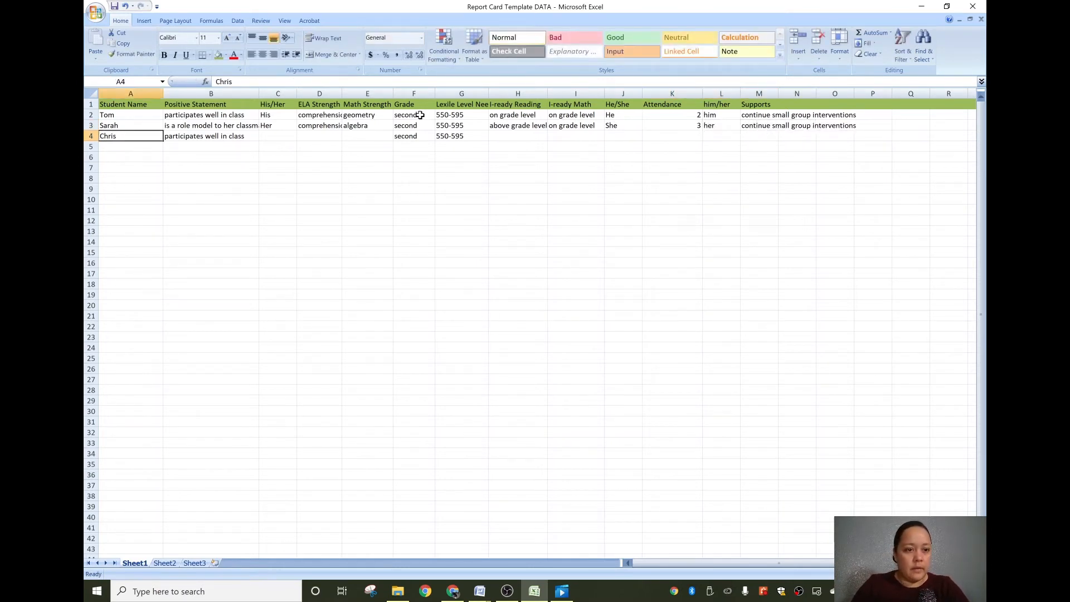
key(Right)
key(Right)
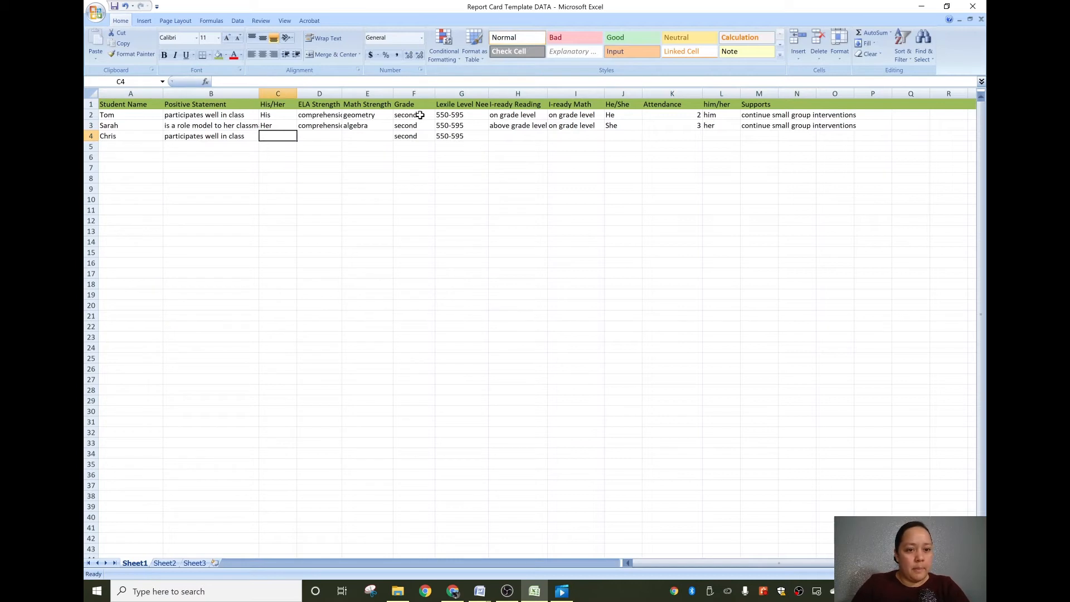
text(His)
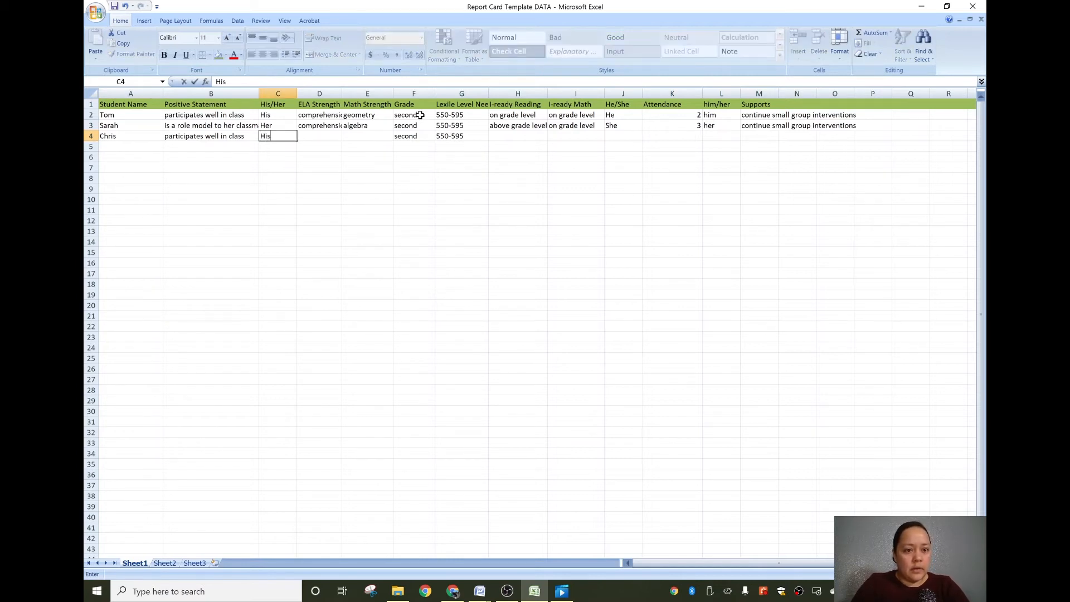
key(Tab)
text(main idea and key det)
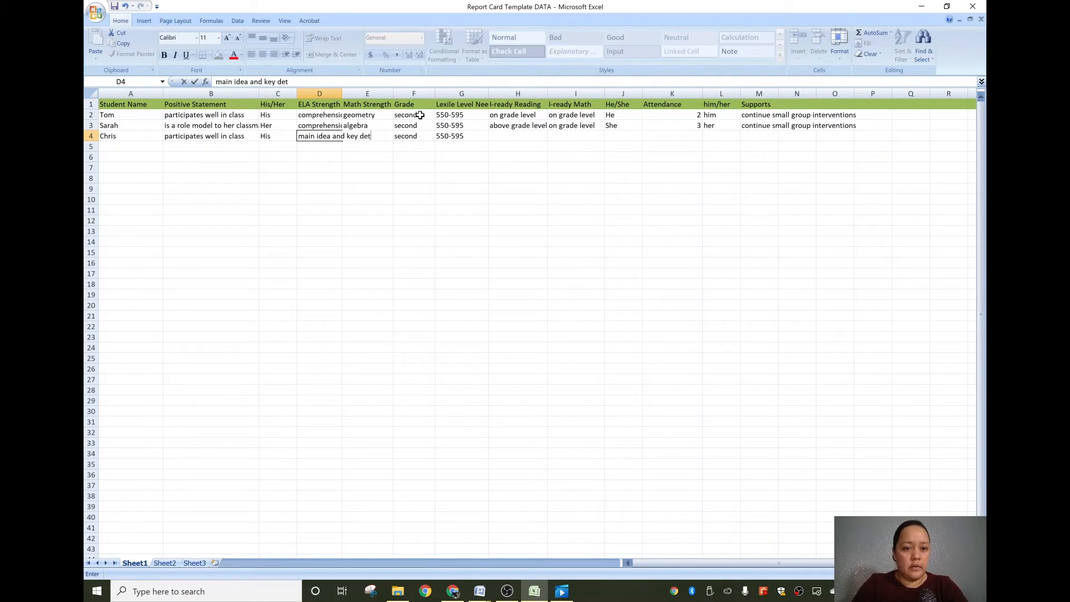
text(ails)
key(Tab)
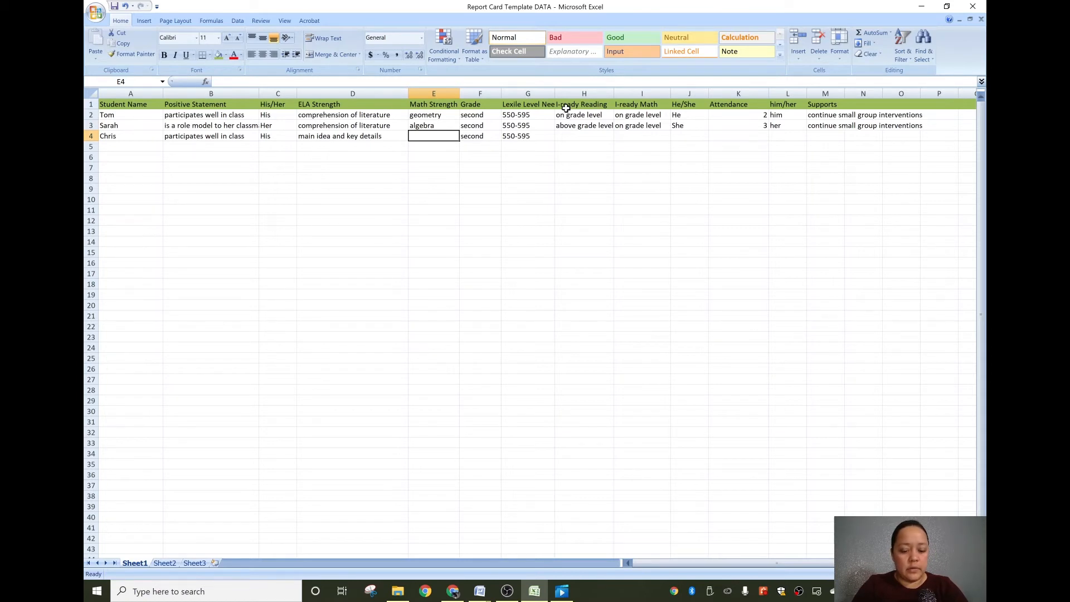
text(ge)
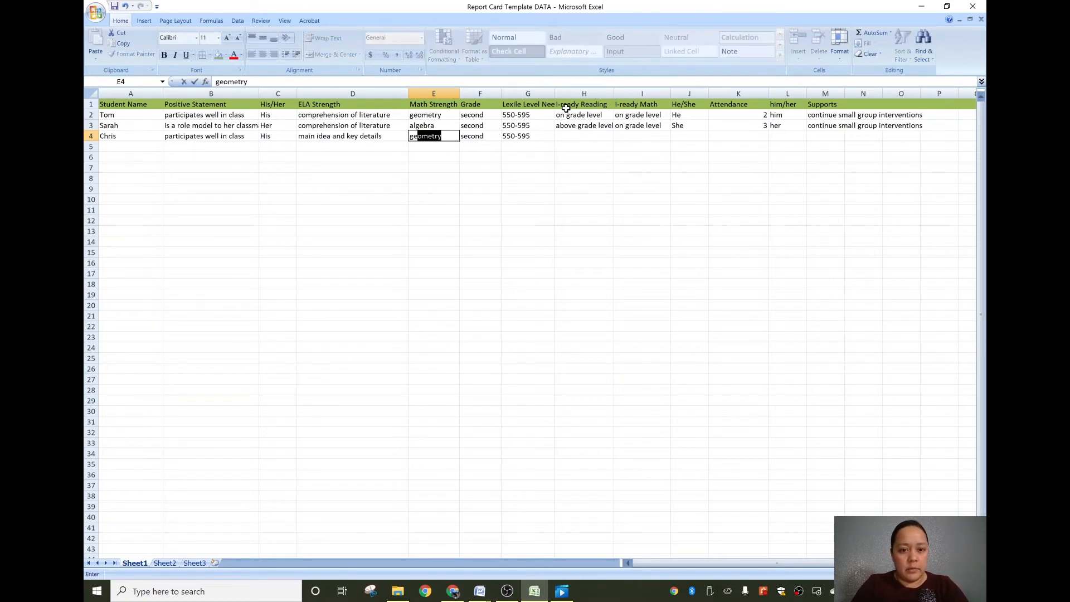
key(Tab)
Enter "above grade level" in I-ready cells H4 and I4, and "He" in J4.
key(Tab)
key(Tab)
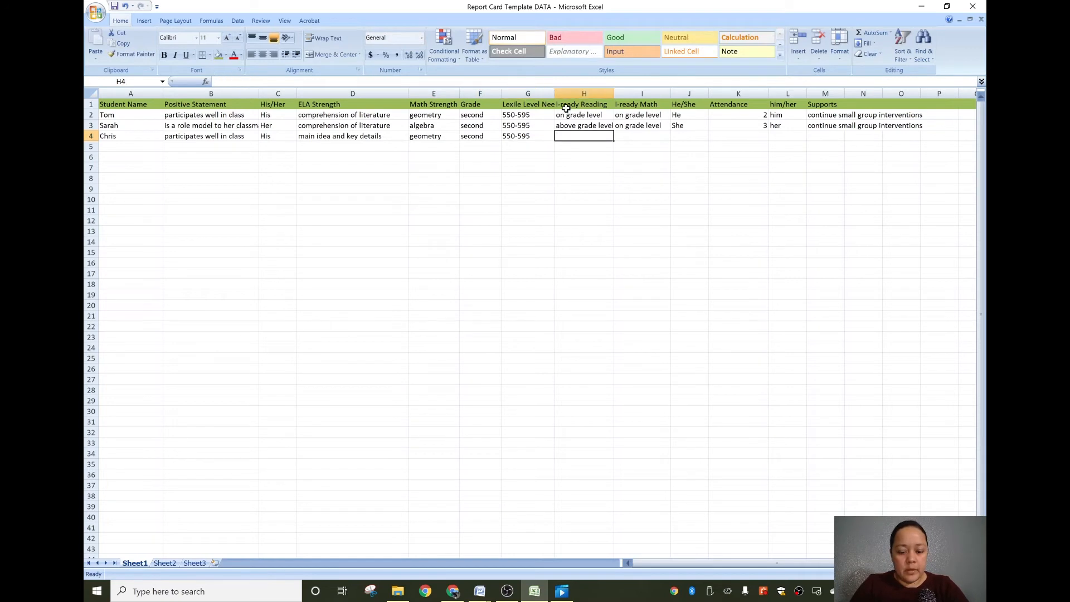
text(above)
key(Tab)
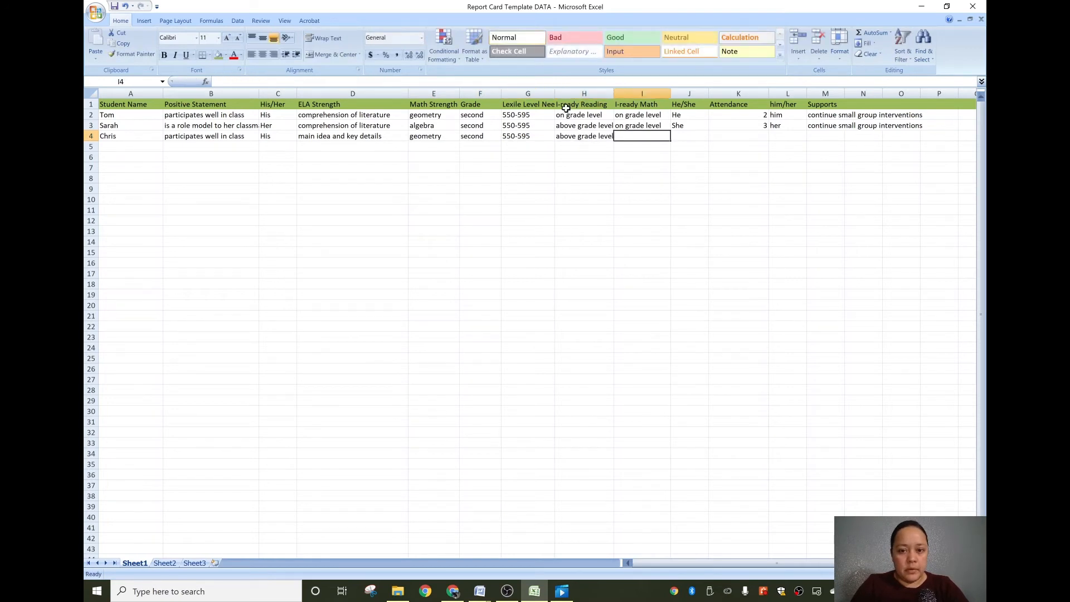
text(above grade level)
key(Tab)
text(H)
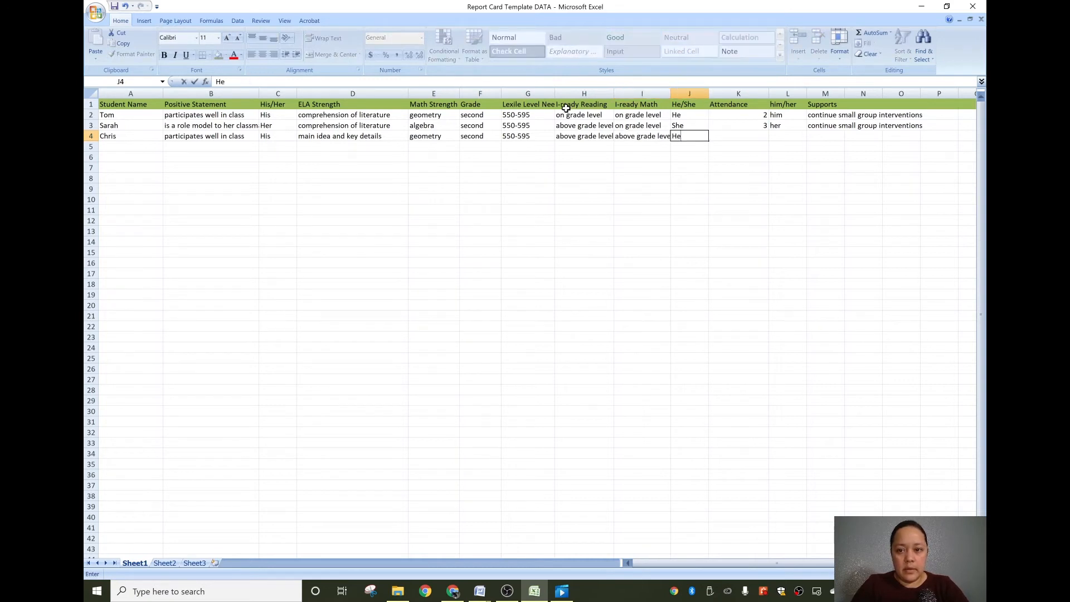
key(Tab)
Complete row 4 with 0 in Attendance cell K4, "him" in L4 and "continue small group interventions" in M4.
text(0)
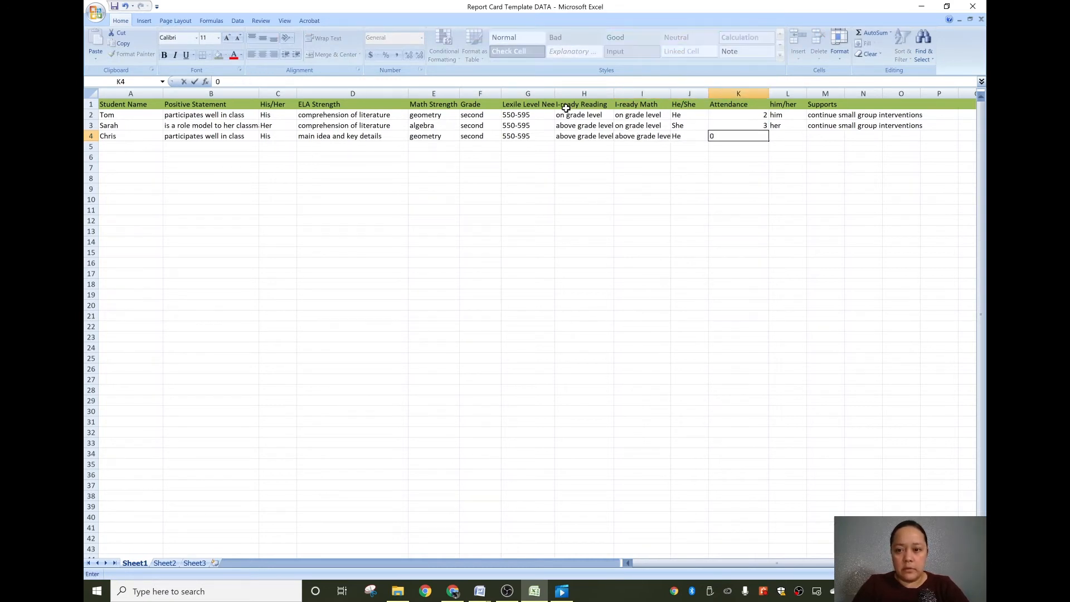
key(Tab)
text(him)
key(Tab)
text(con)
key(Tab)
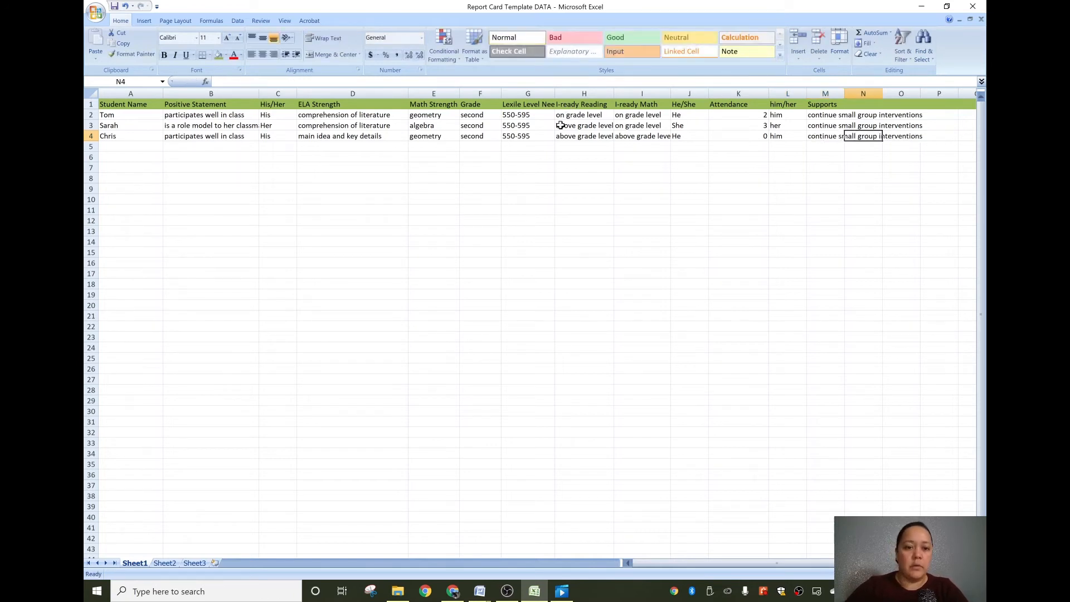
click(471, 265)
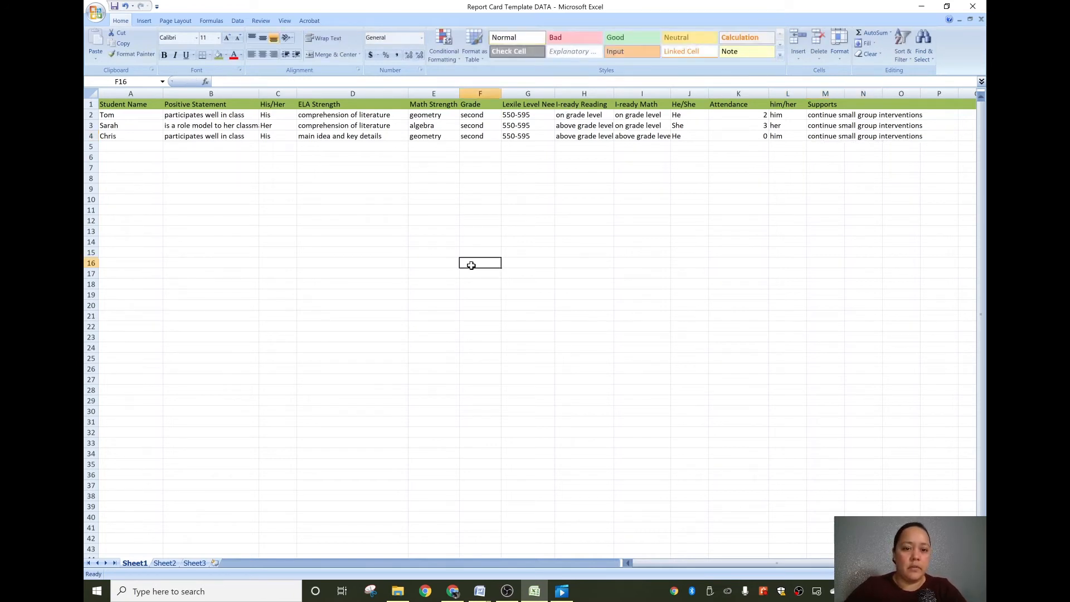
click(123, 147)
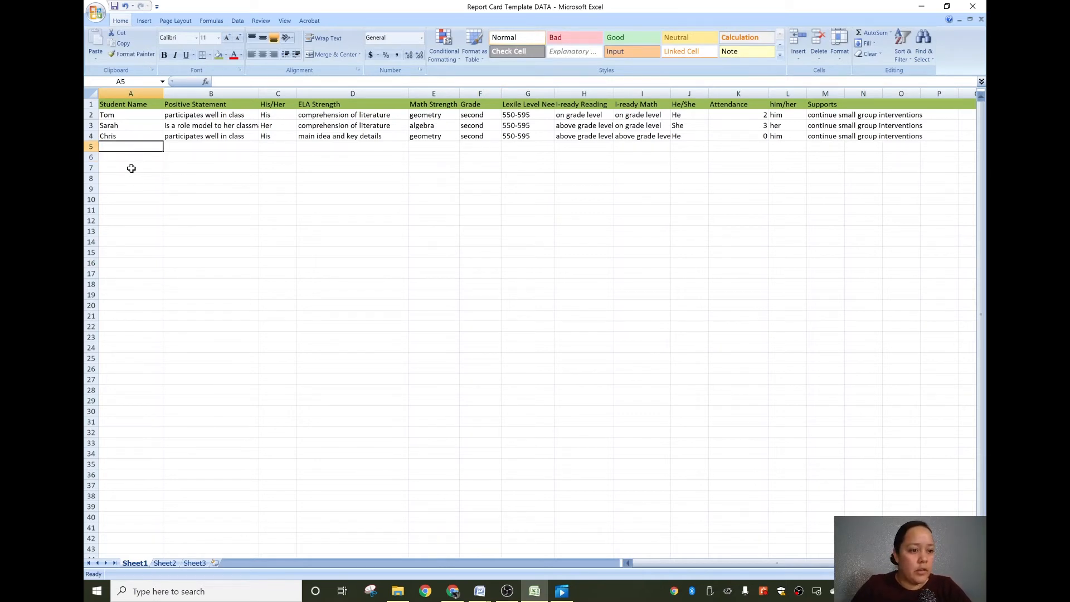
key(Down)
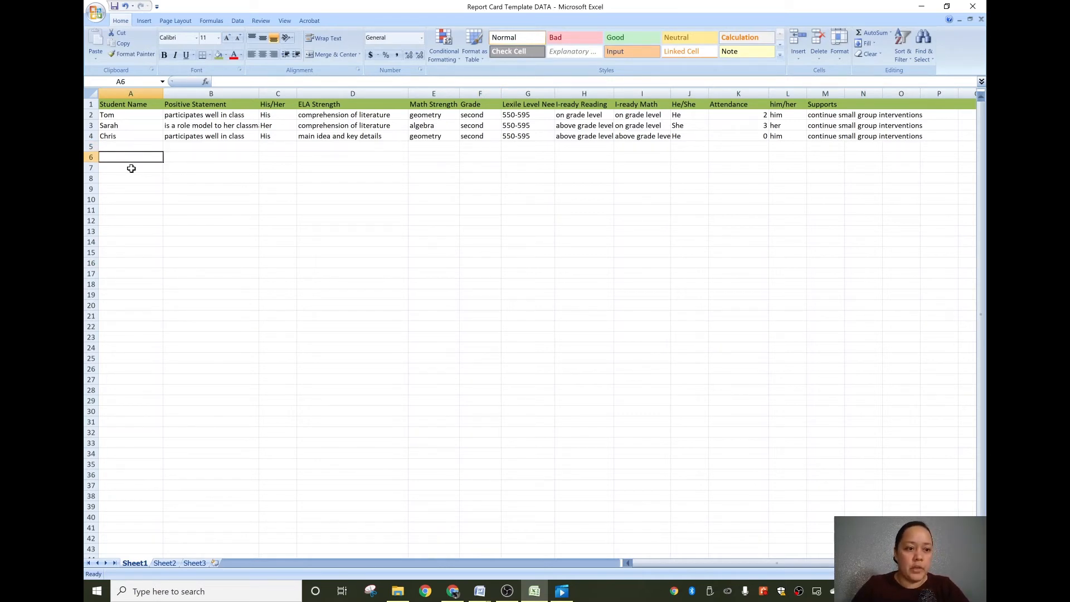
key(Up)
key(Up)
click(352, 199)
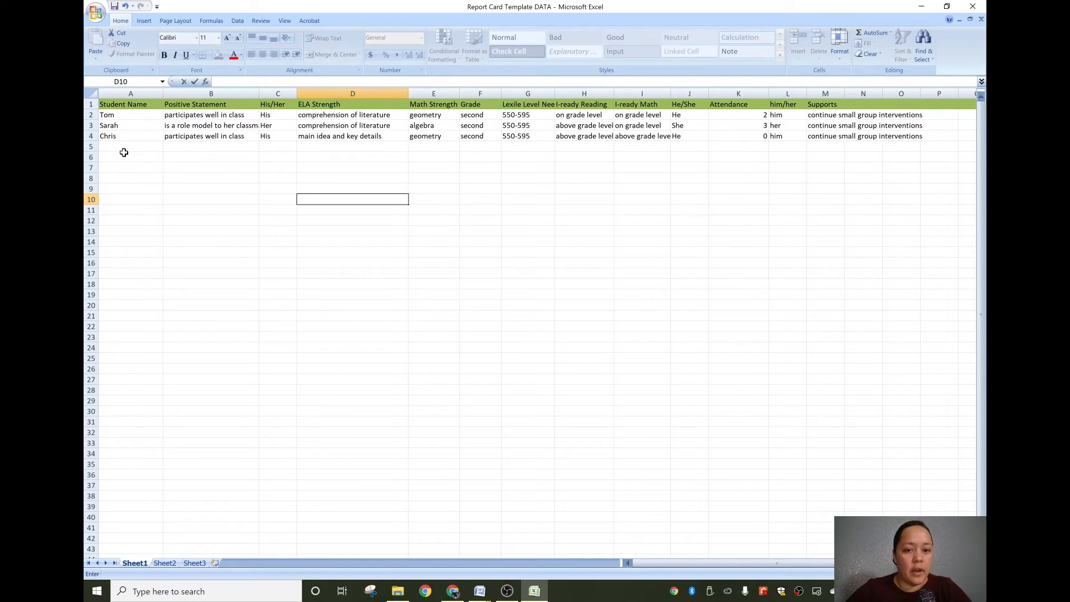
Close the Report Card Template DATA workbook and bring up the Report Card Comments Template document in a maximized Word window.
key(Escape)
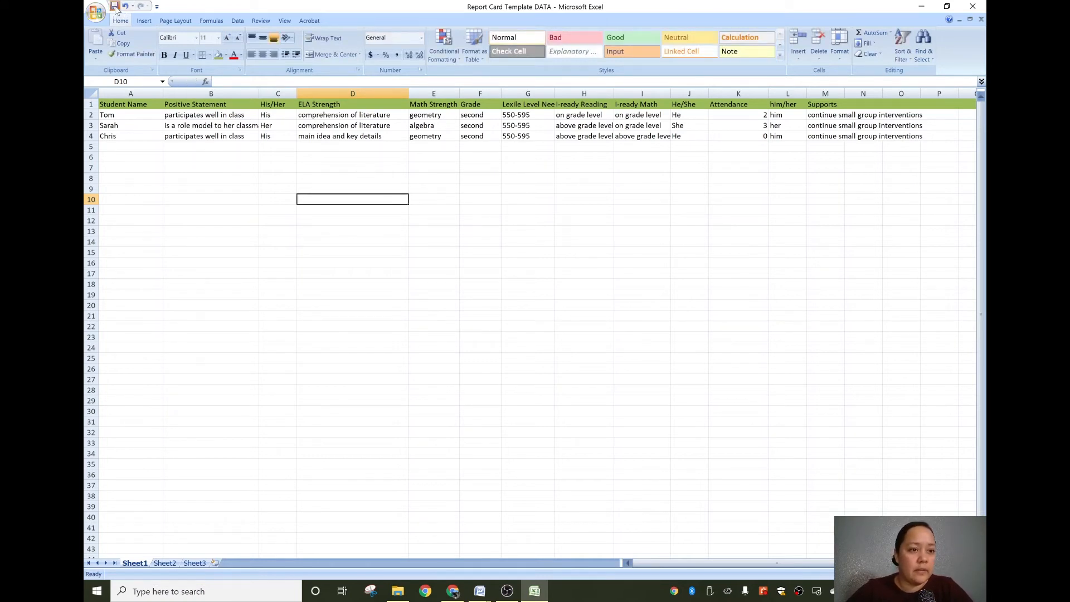
click(972, 6)
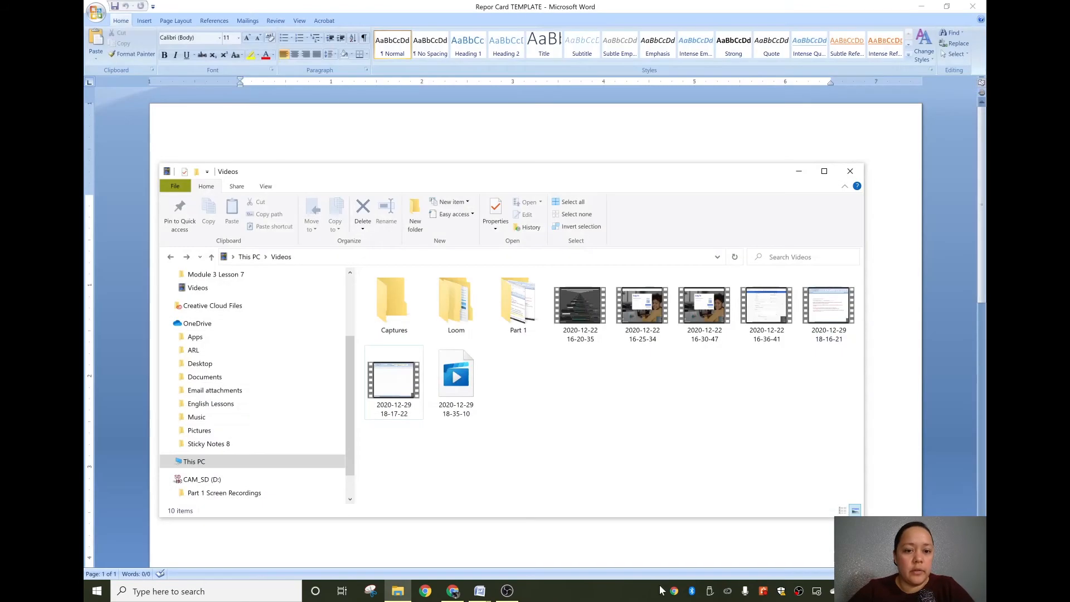
click(909, 171)
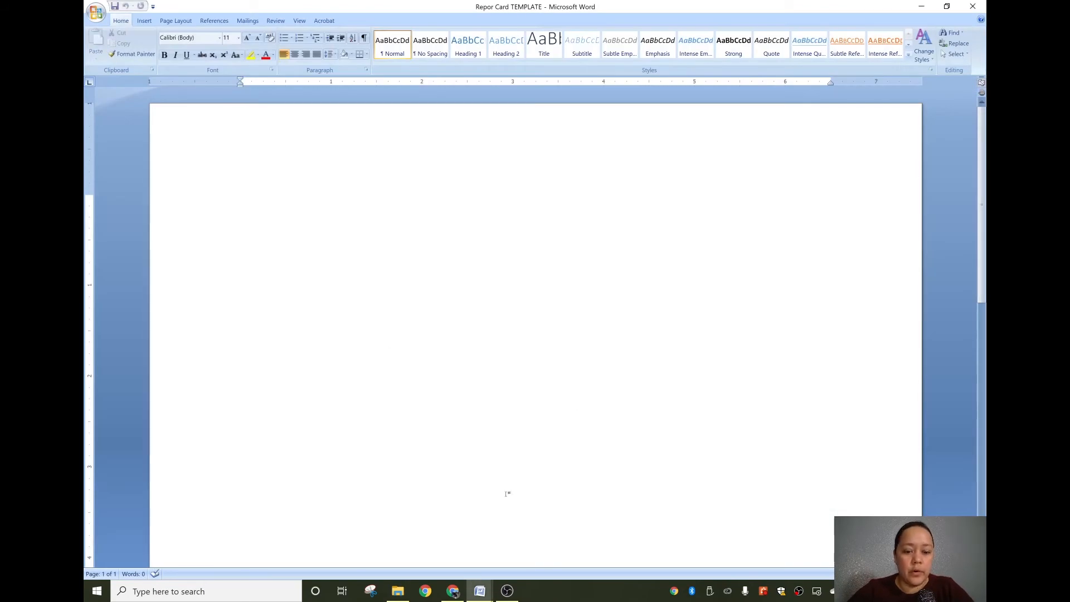
mouse_move(479, 590)
click(424, 532)
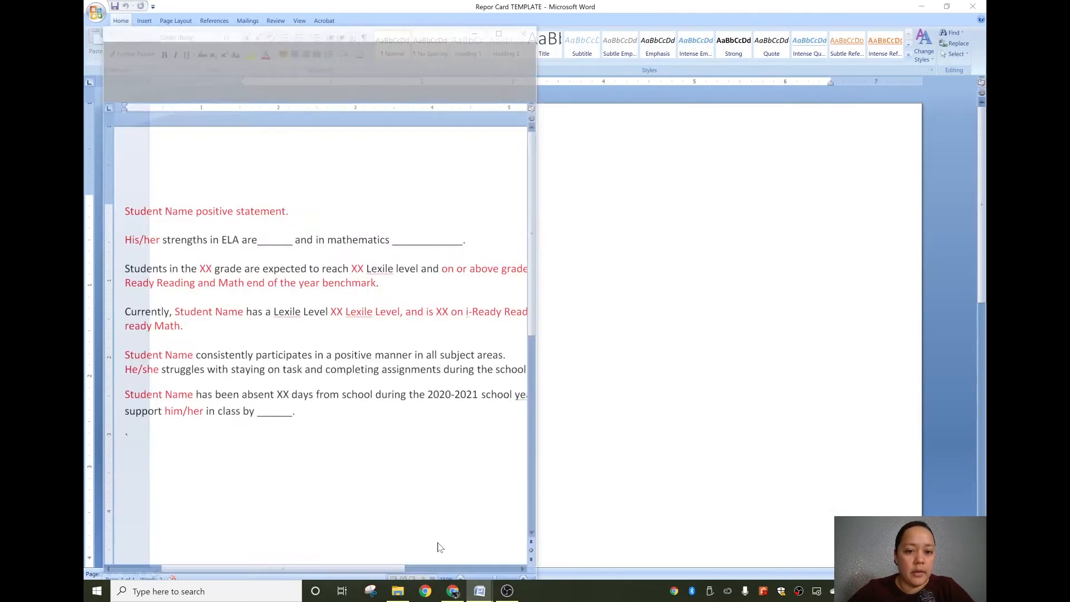
click(496, 5)
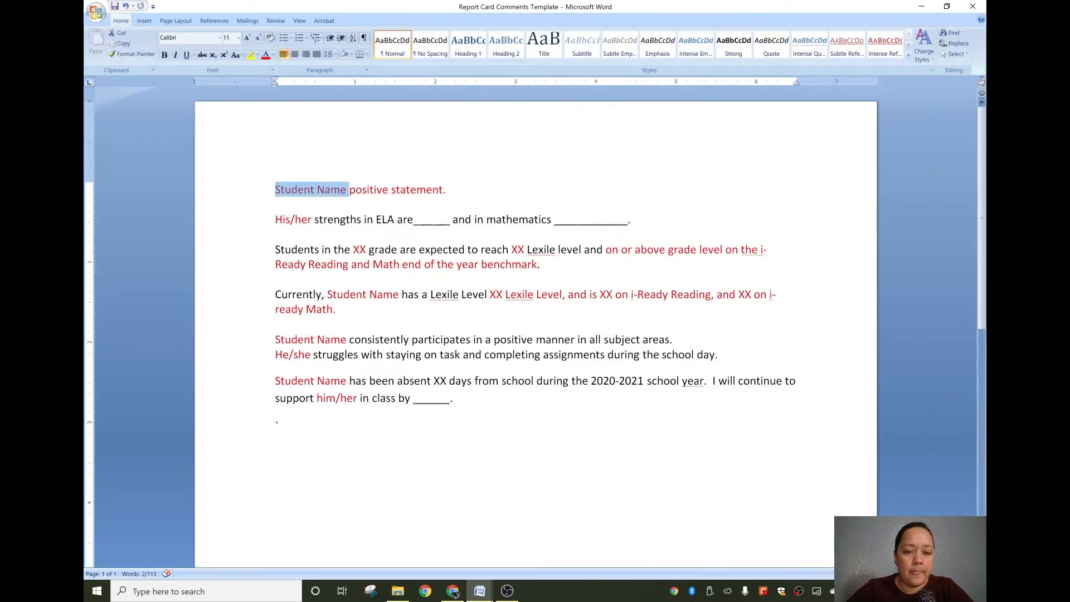
click(449, 190)
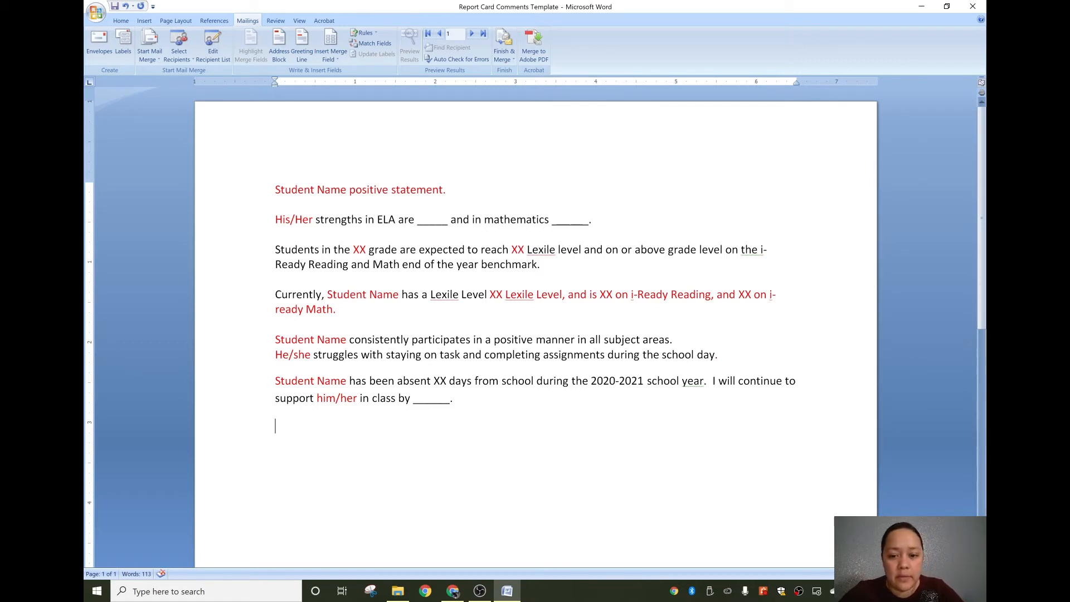
Start the Step by Step Mail Merge Wizard for Letters and use the current document as the starting document.
click(154, 59)
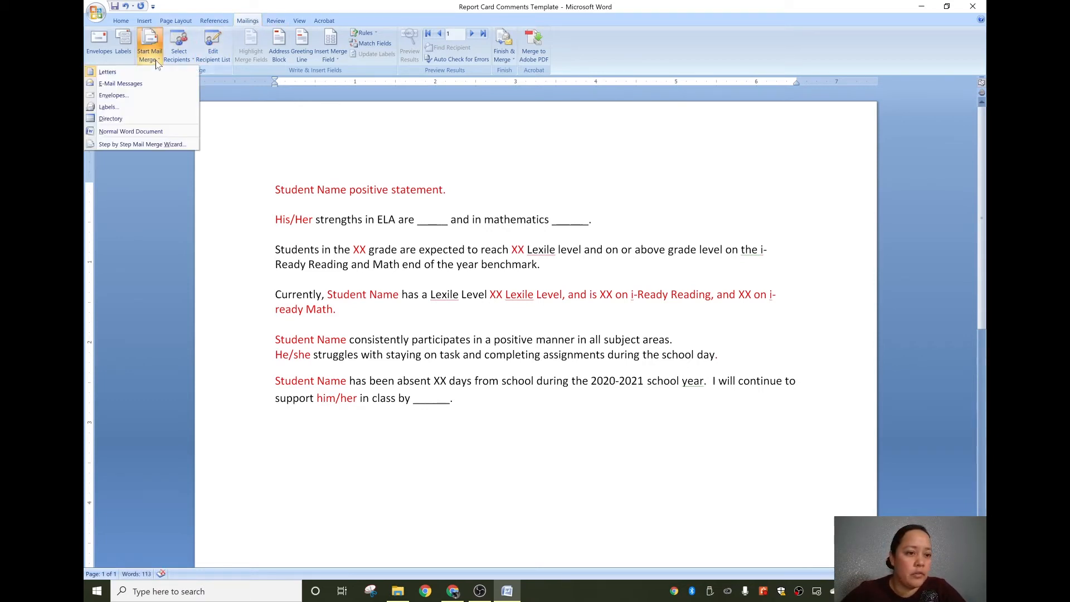
click(145, 146)
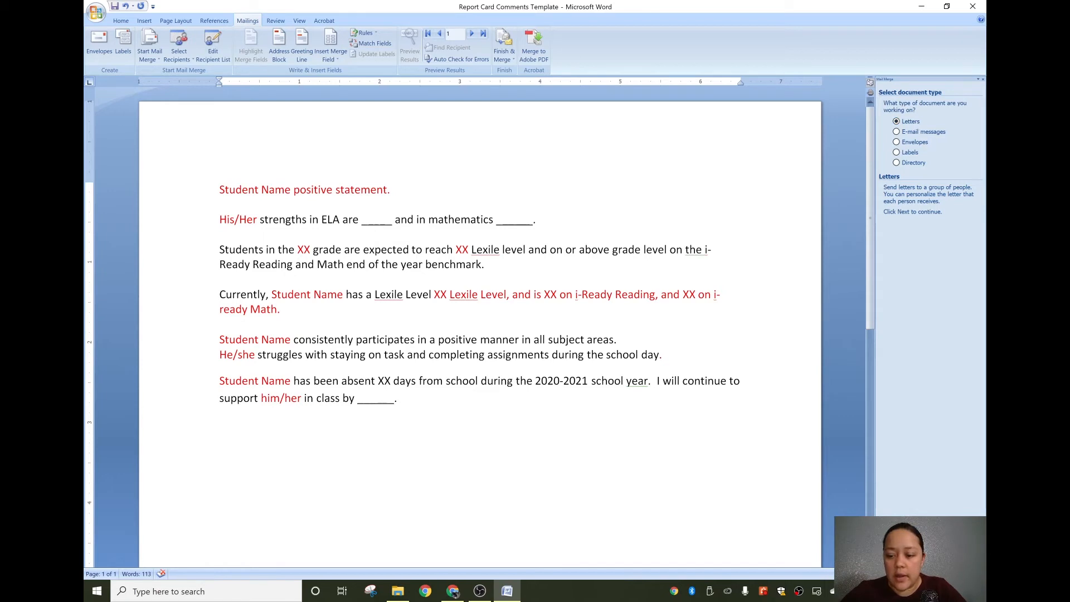
click(898, 551)
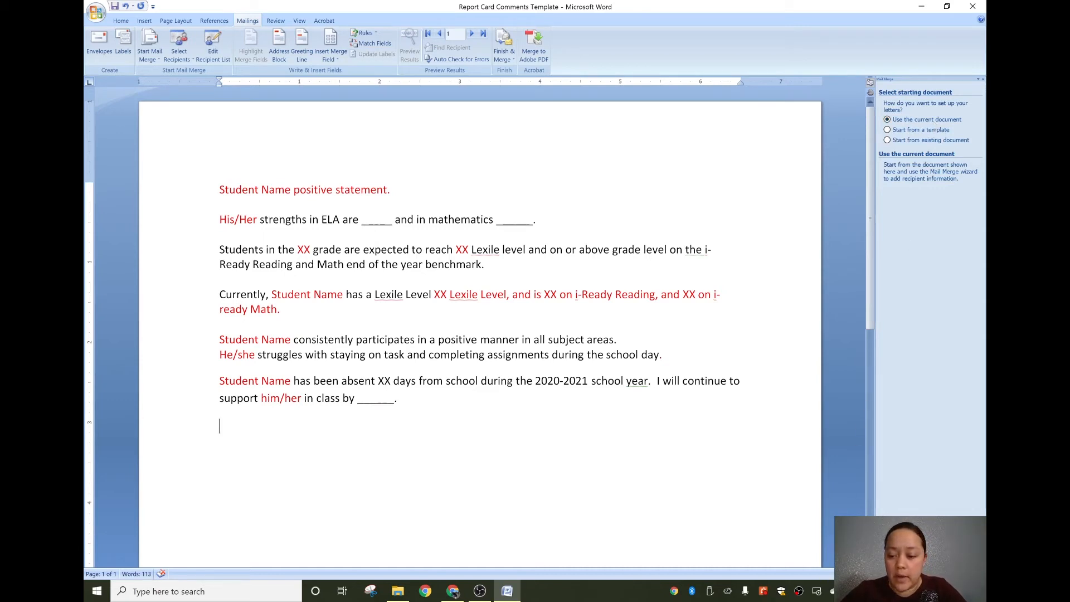
click(914, 561)
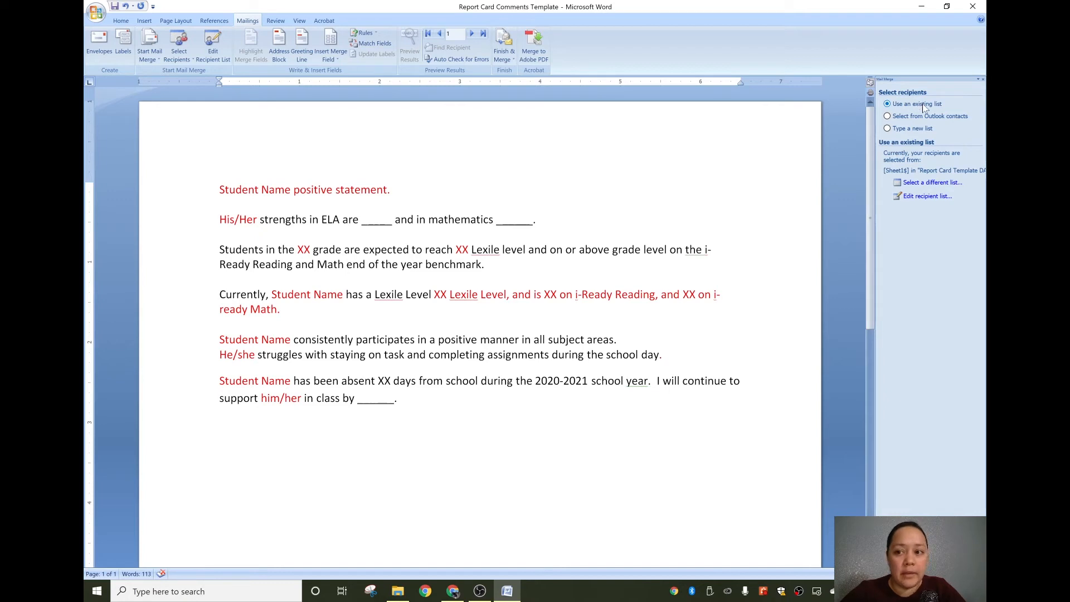
Use Sheet1$ of Report Card Template DATA on the Desktop as the recipient list, keep all recipients, and continue to writing the letter.
click(935, 185)
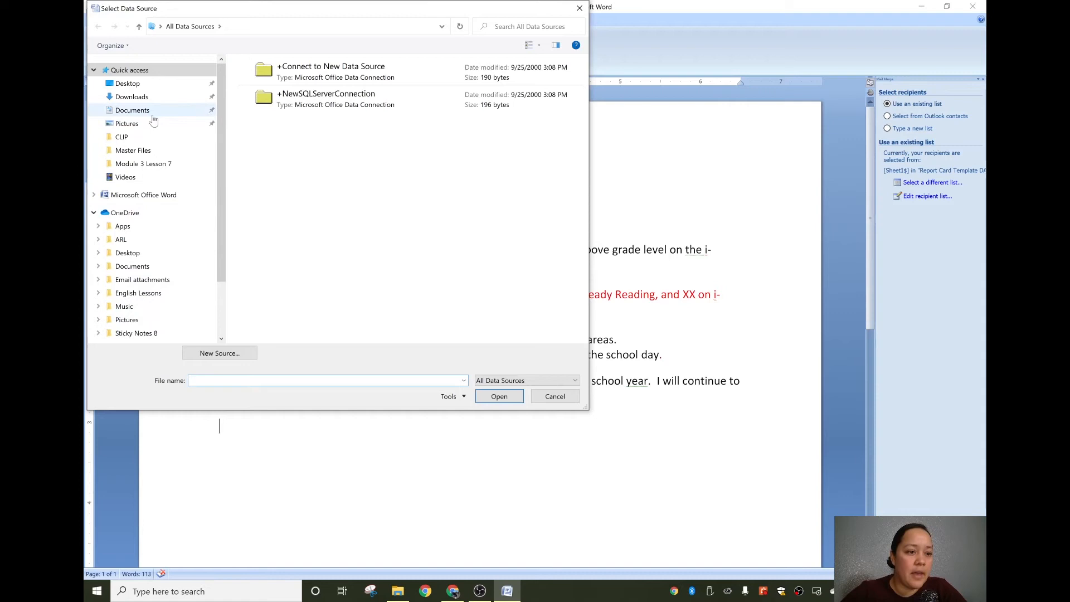
click(160, 82)
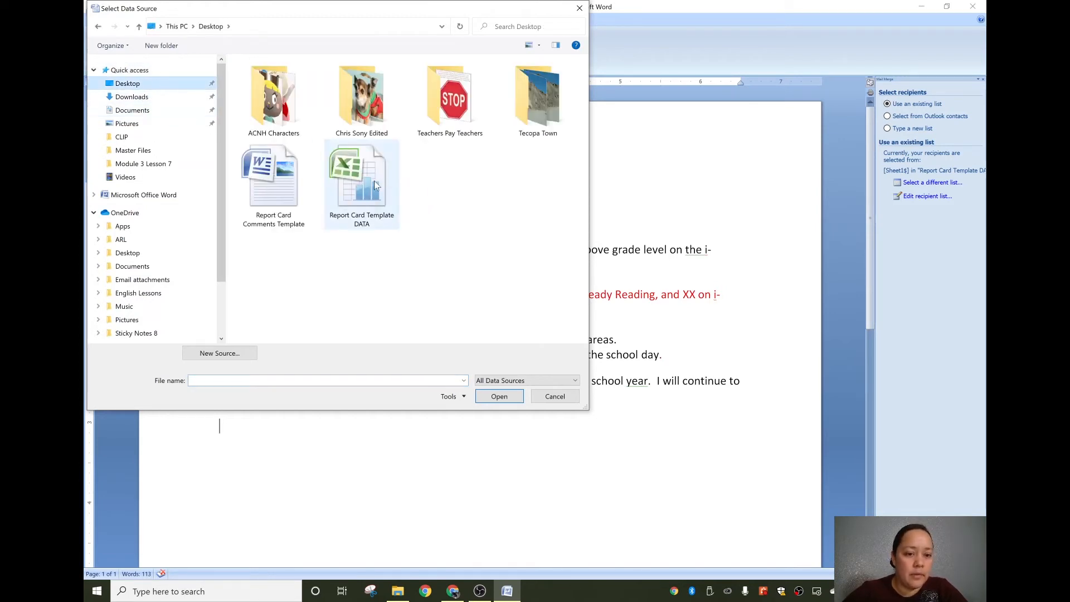
click(371, 179)
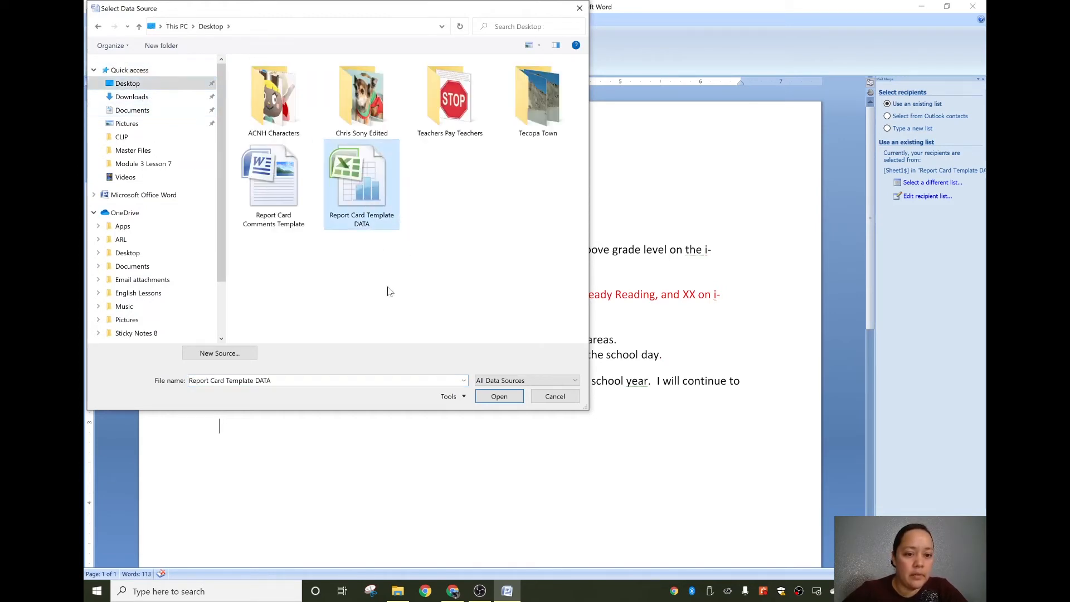
click(500, 397)
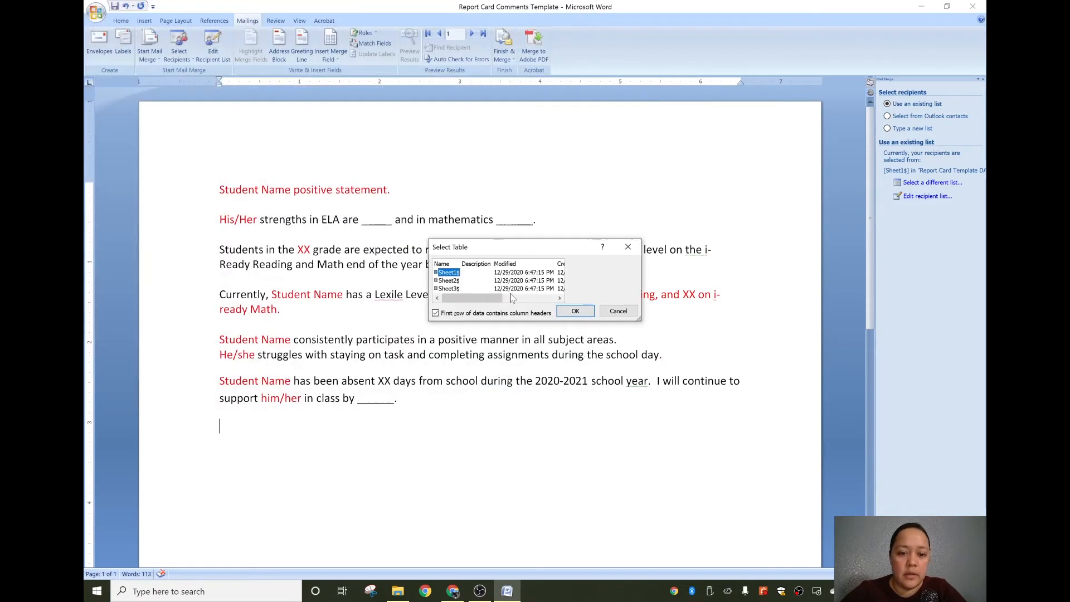
click(576, 312)
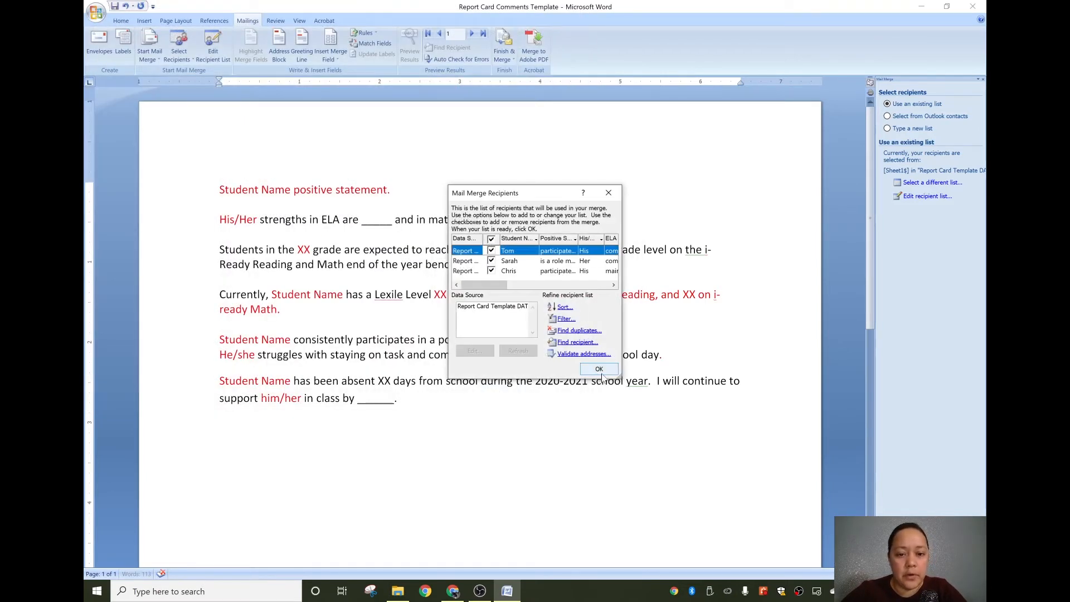
click(599, 371)
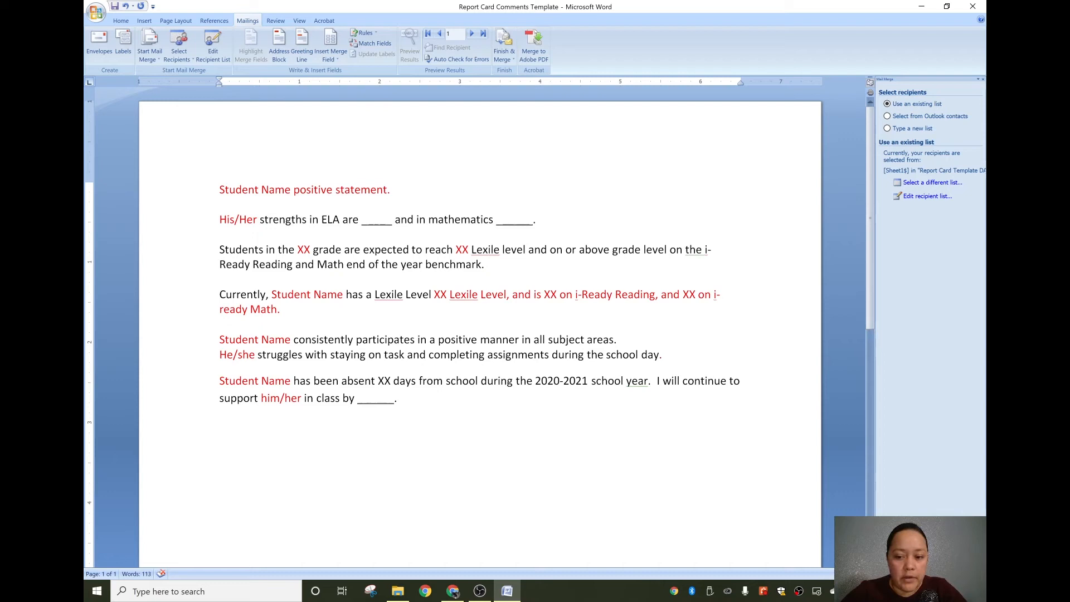
click(914, 549)
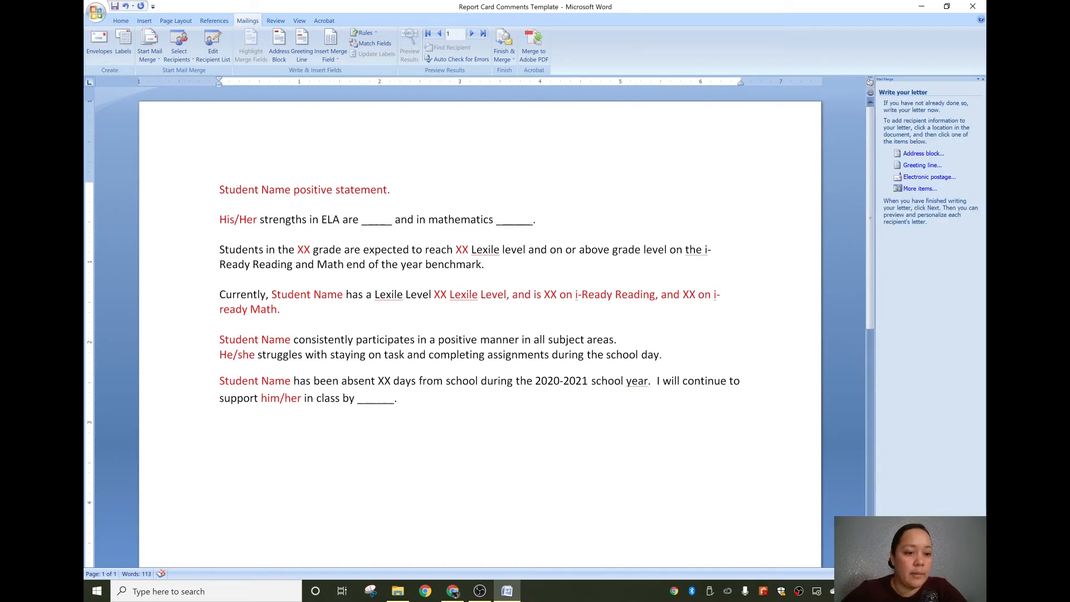
Replace the "Student Name" and "positive statement" placeholders in the opening line with the Student_Name and Positive_Statement merge fields.
drag(220, 190, 290, 190)
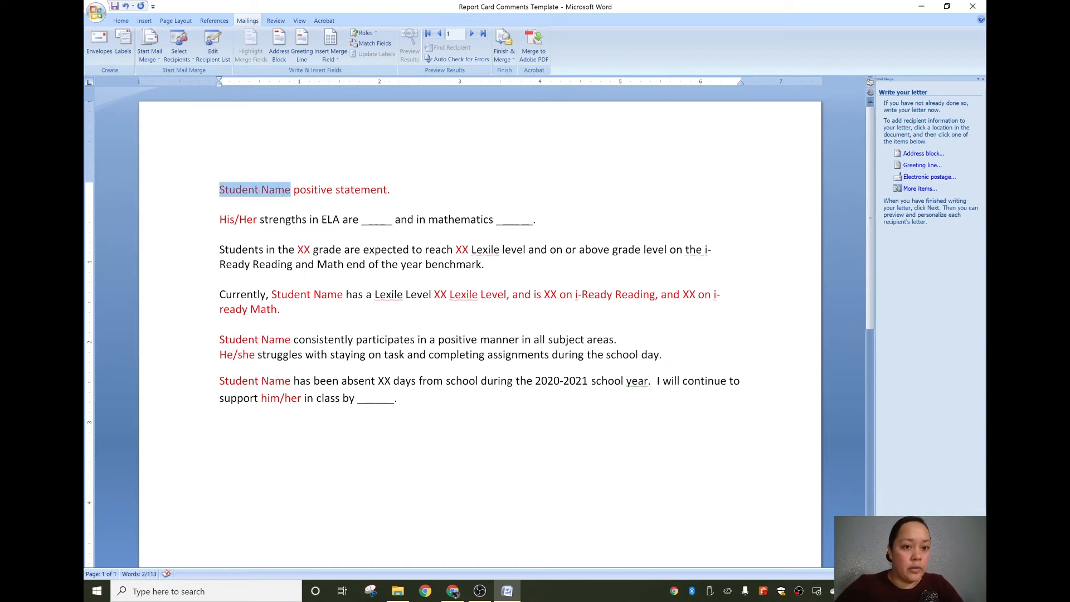
click(336, 60)
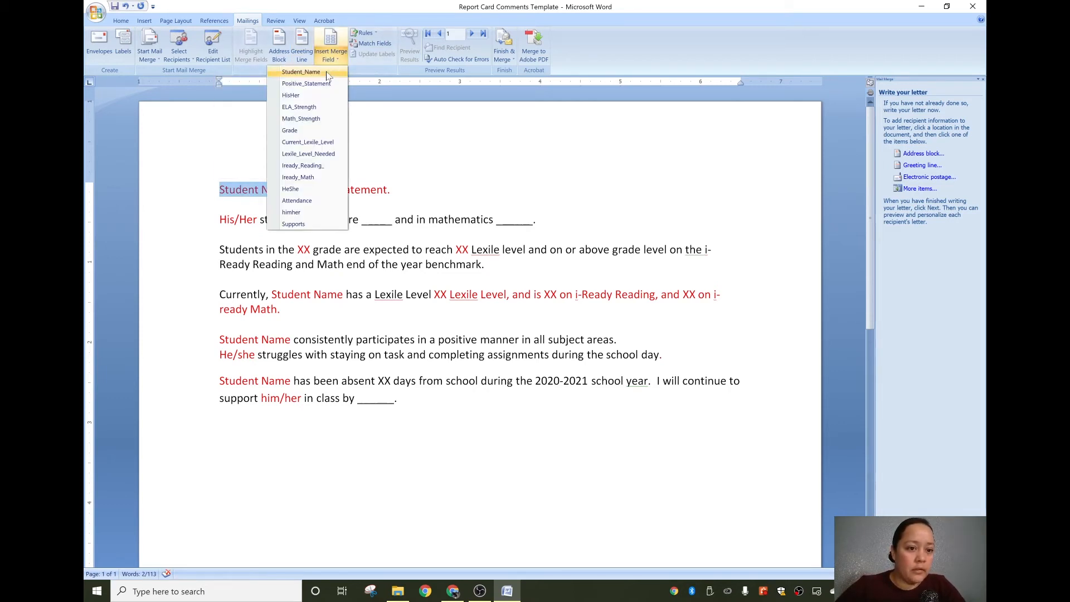
click(328, 72)
drag(403, 190, 309, 190)
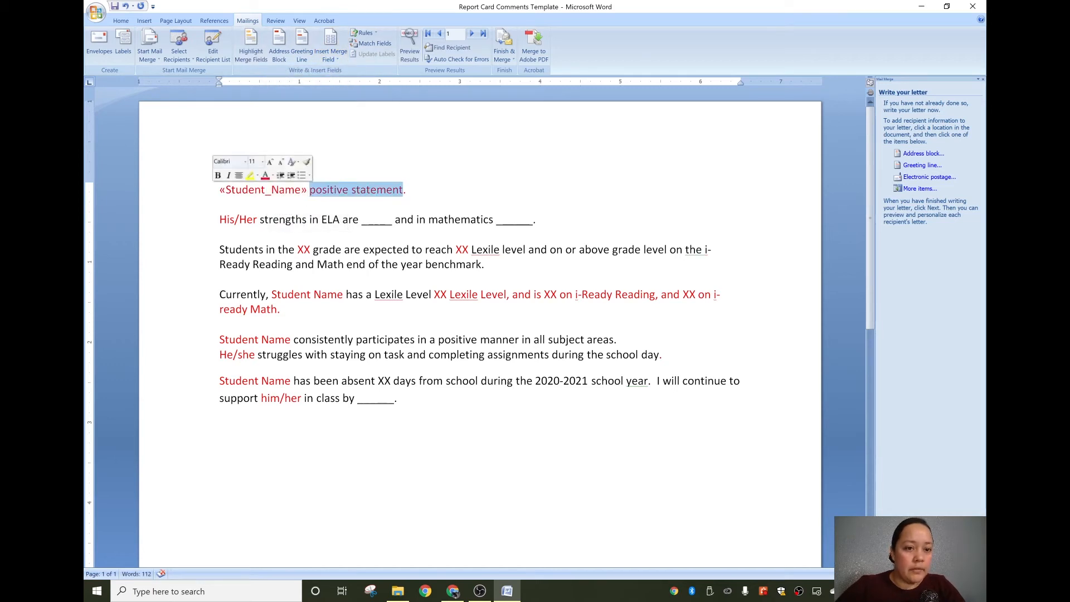
click(337, 60)
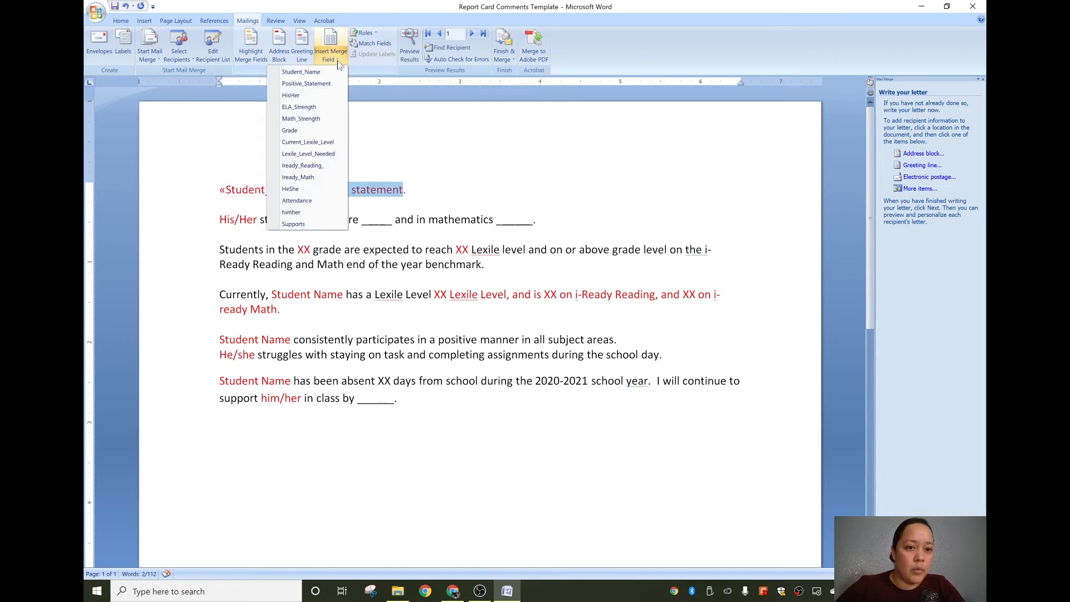
click(329, 86)
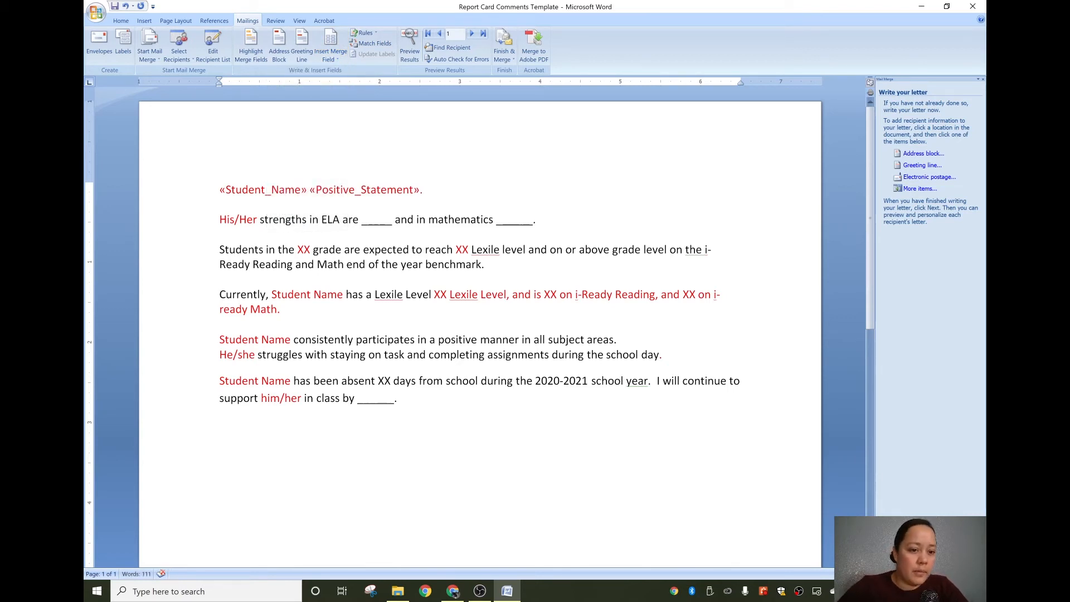
Replace "His/Her" and the two blanks in the strengths sentence with the HisHer, ELA_Strength and Math_Strength merge fields.
drag(257, 219, 220, 219)
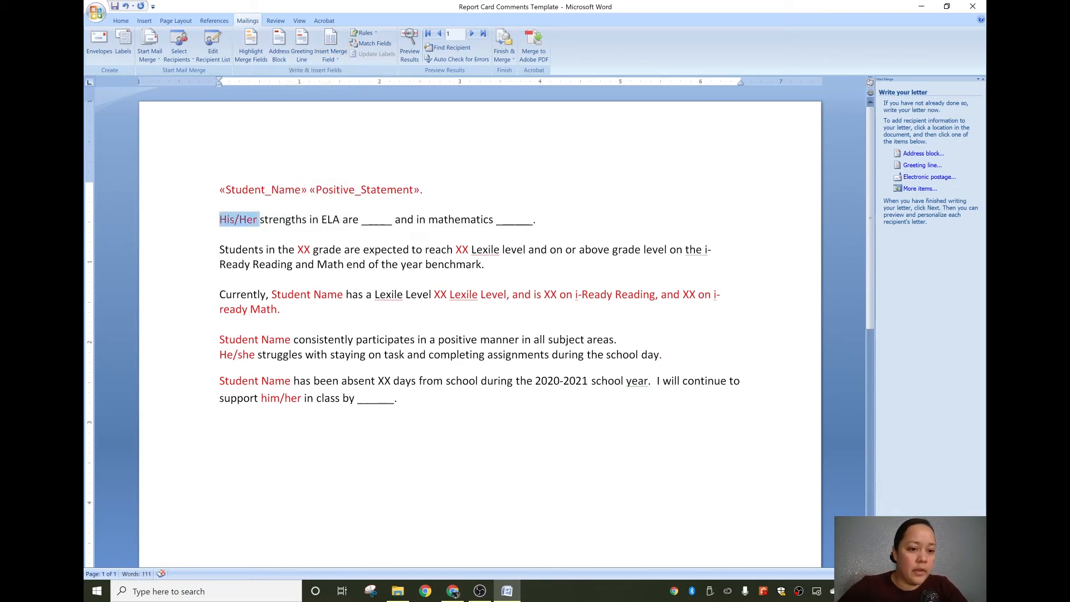
click(340, 58)
click(312, 93)
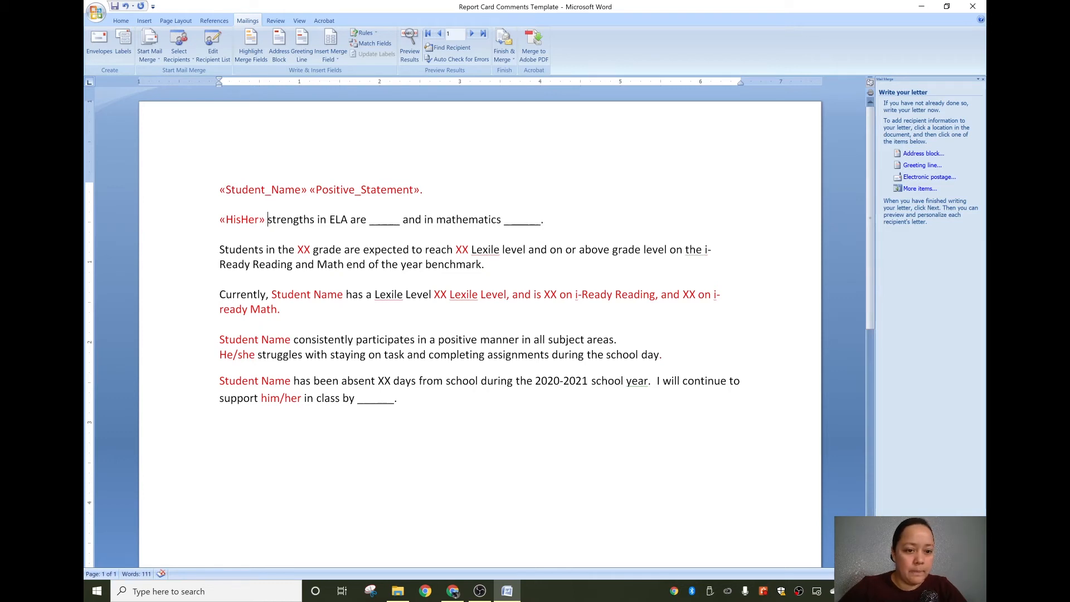
drag(369, 220, 400, 220)
click(388, 220)
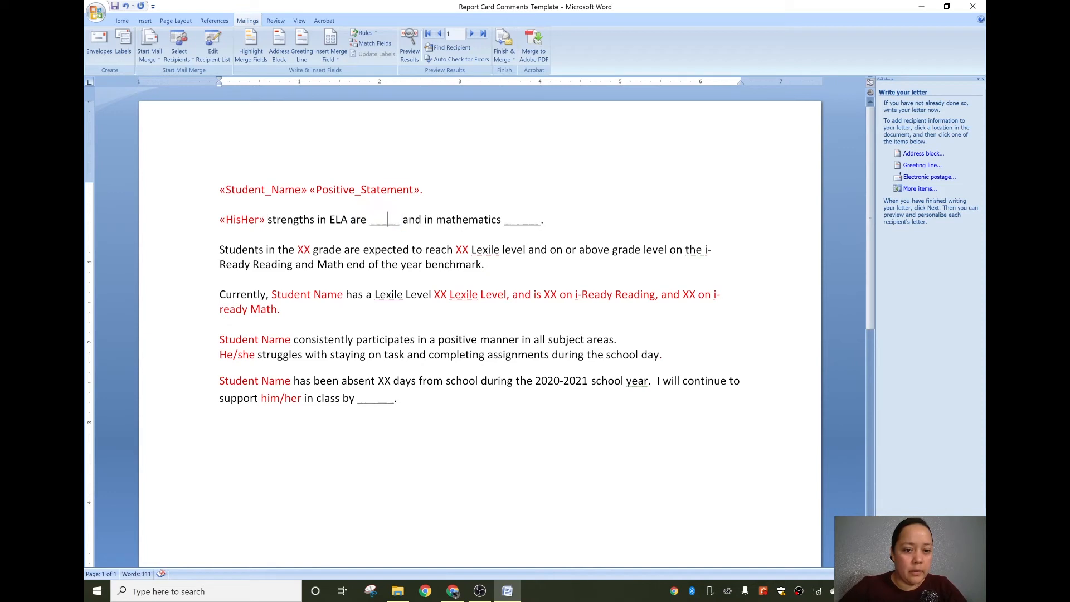
drag(400, 220, 369, 220)
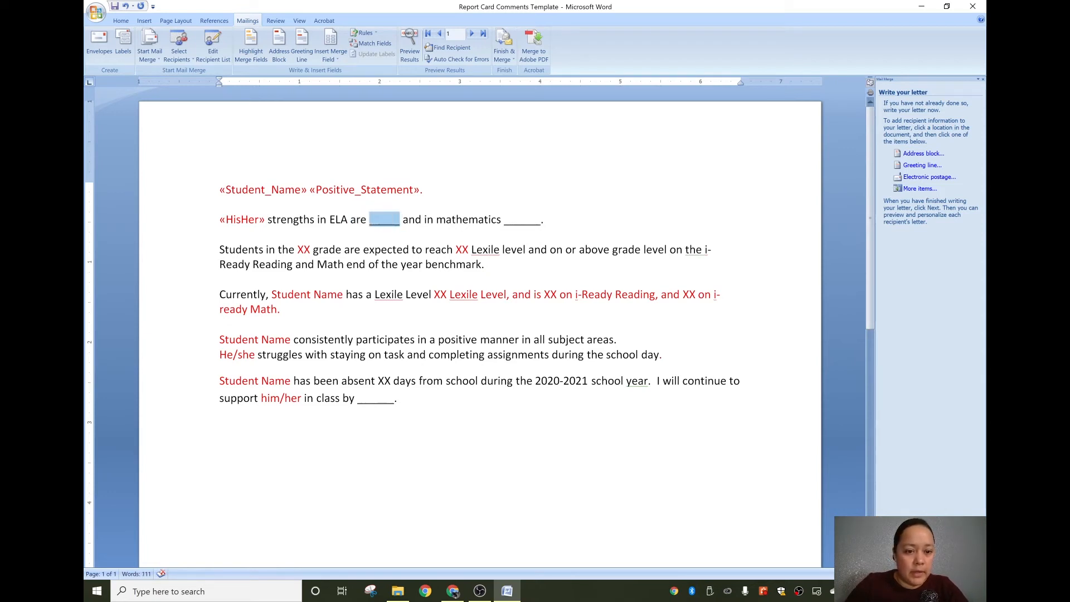
click(335, 59)
click(330, 107)
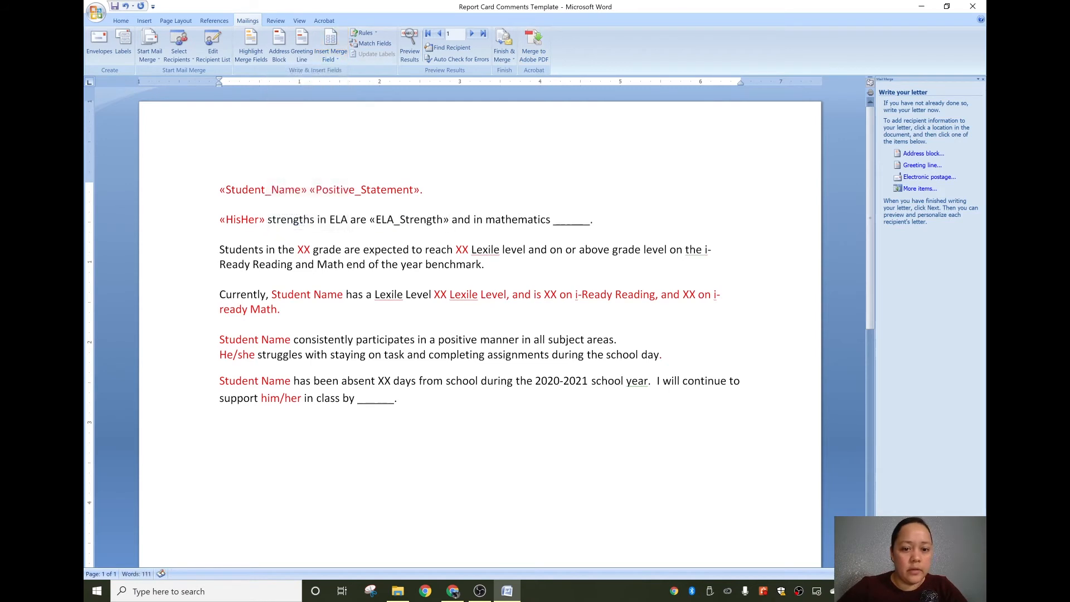
drag(590, 219, 553, 219)
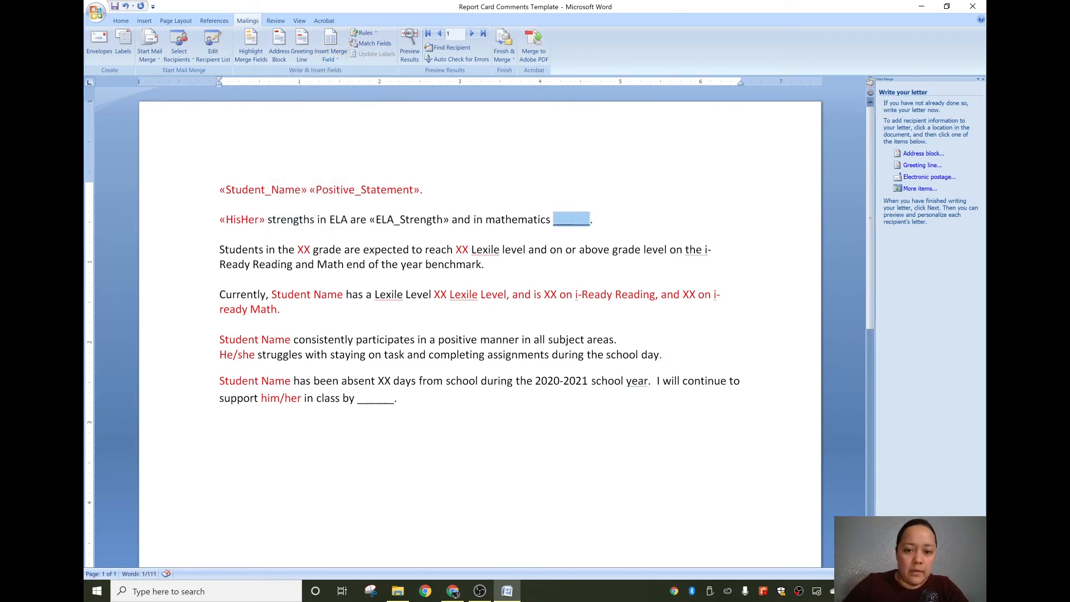
click(334, 59)
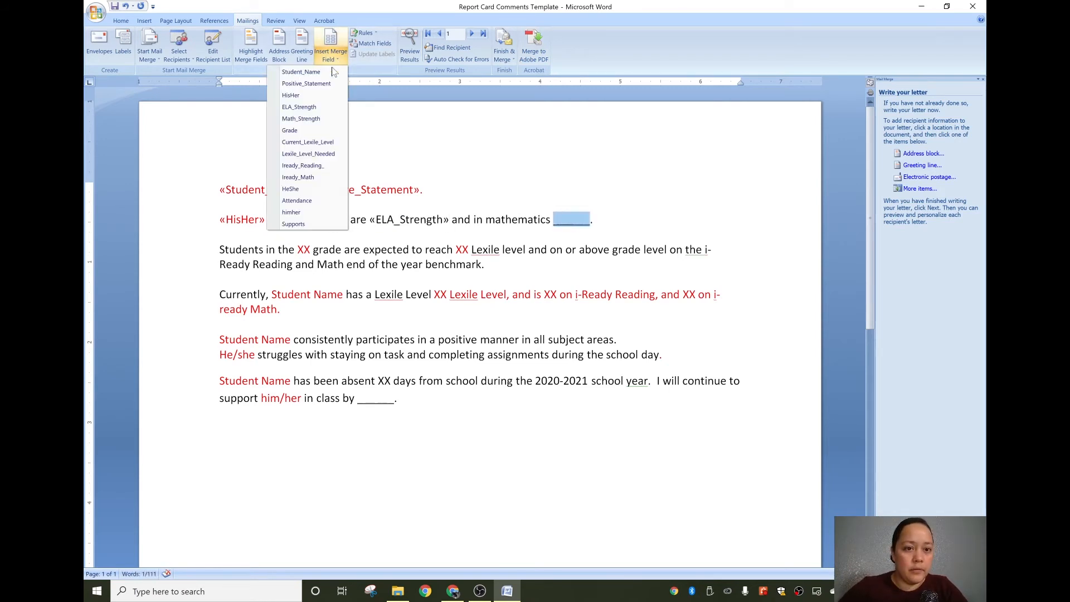
click(320, 119)
Replace the two XX placeholders in the "Students in the" sentence with the Grade and Lexile_Level_Needed merge fields.
drag(297, 249, 310, 249)
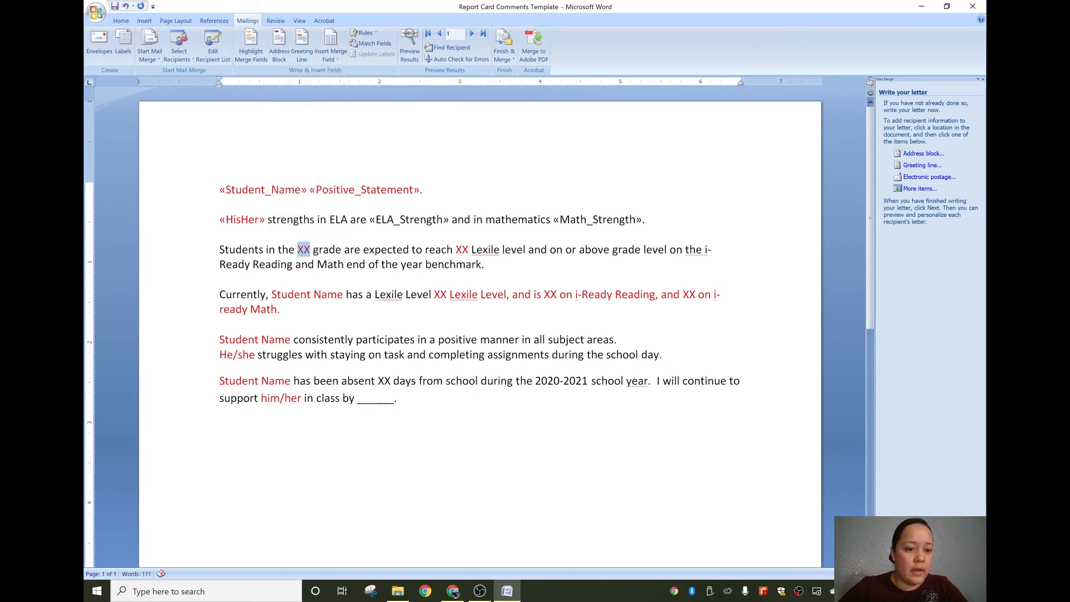
click(322, 63)
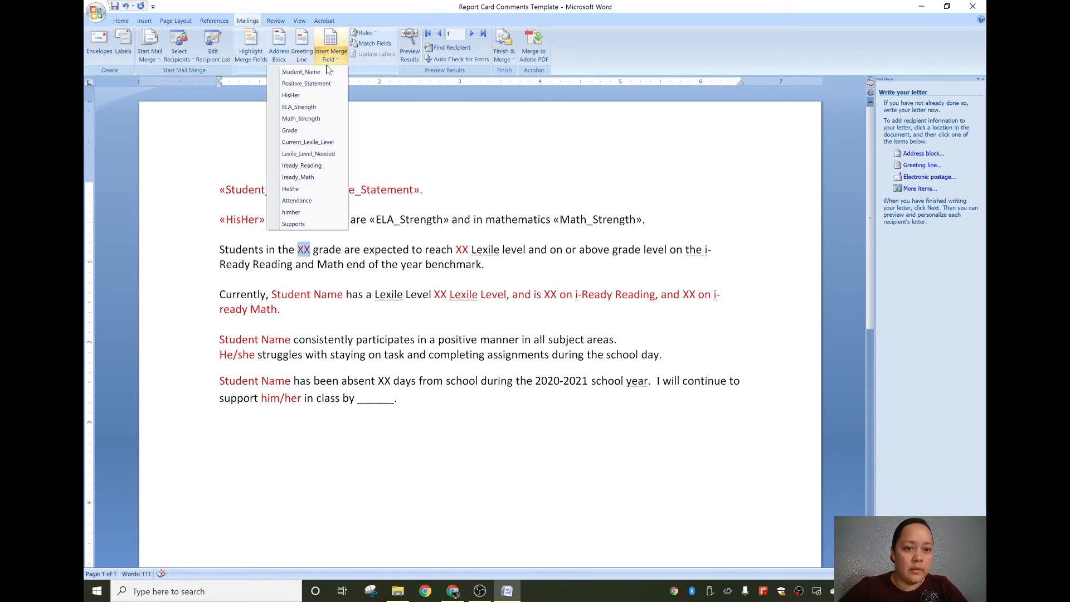
click(299, 130)
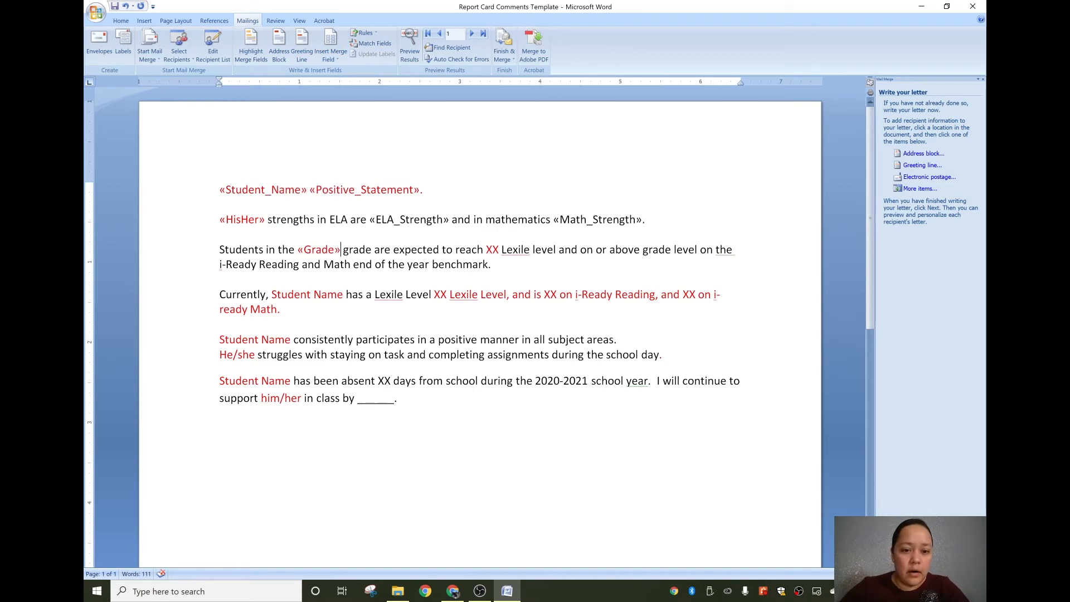
drag(501, 250, 486, 249)
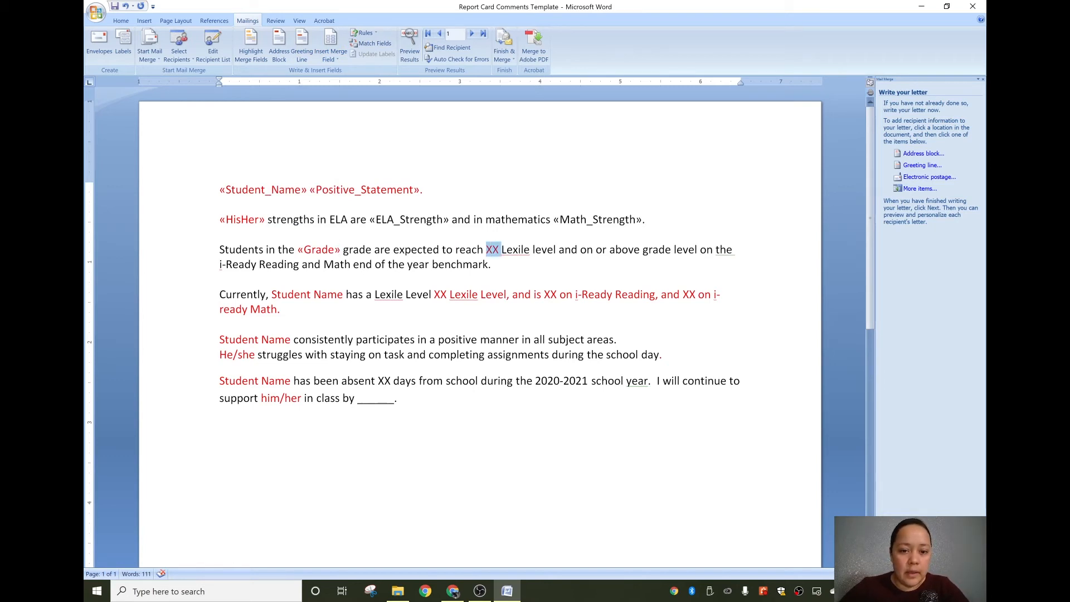
click(336, 64)
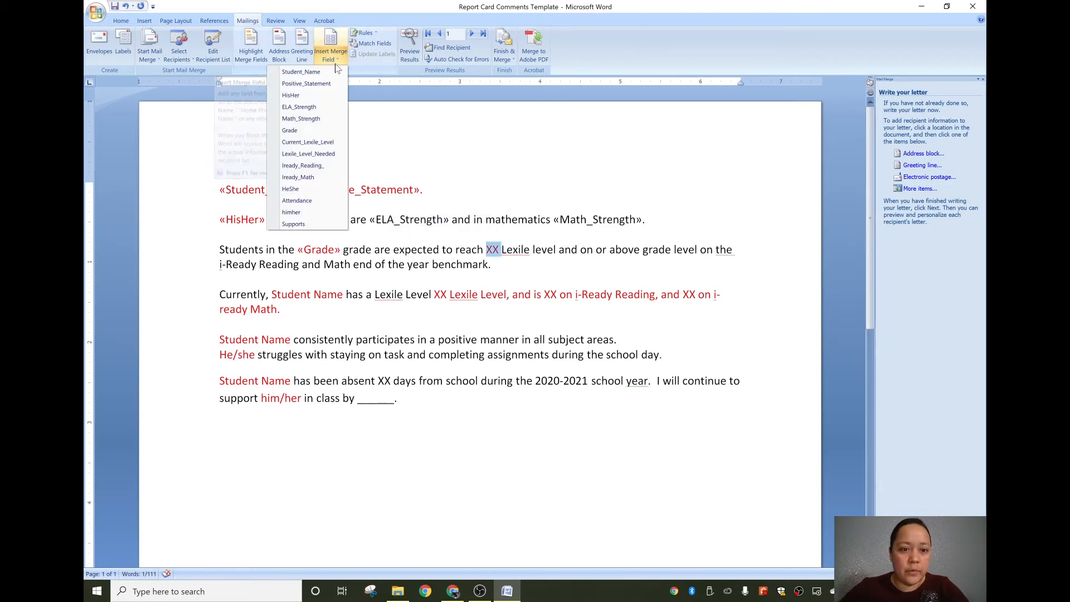
click(320, 156)
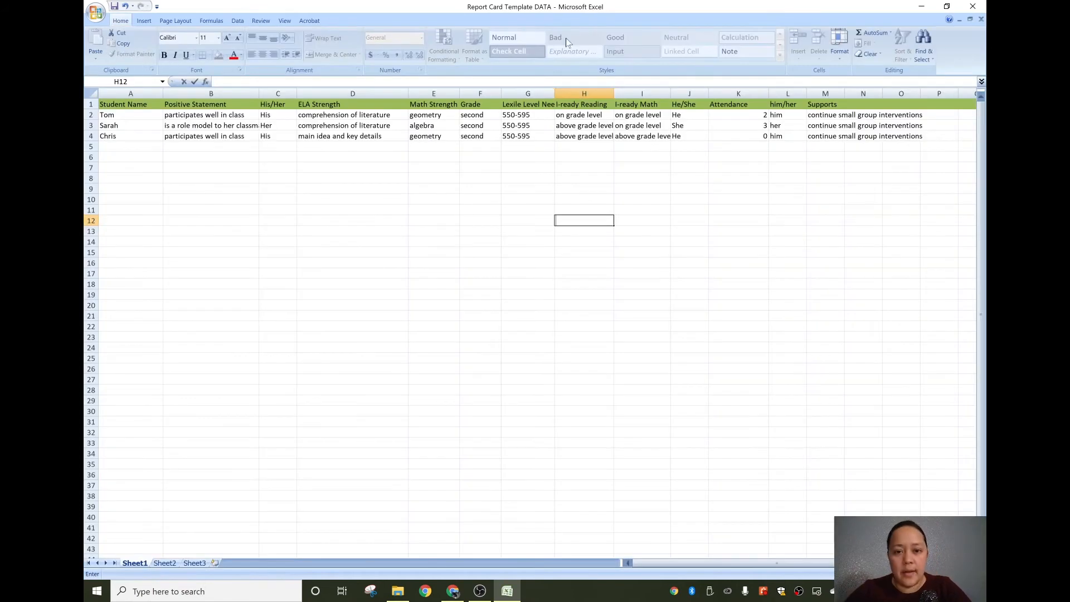
Insert a blank column before the Lexile Level Needed column in the student data sheet.
click(533, 93)
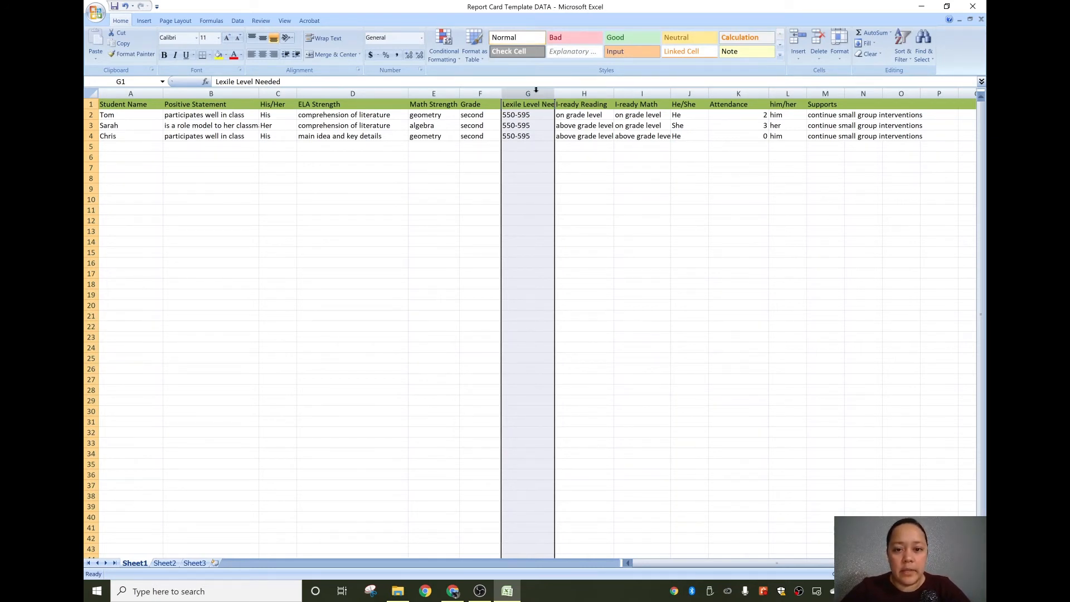
right_click(537, 92)
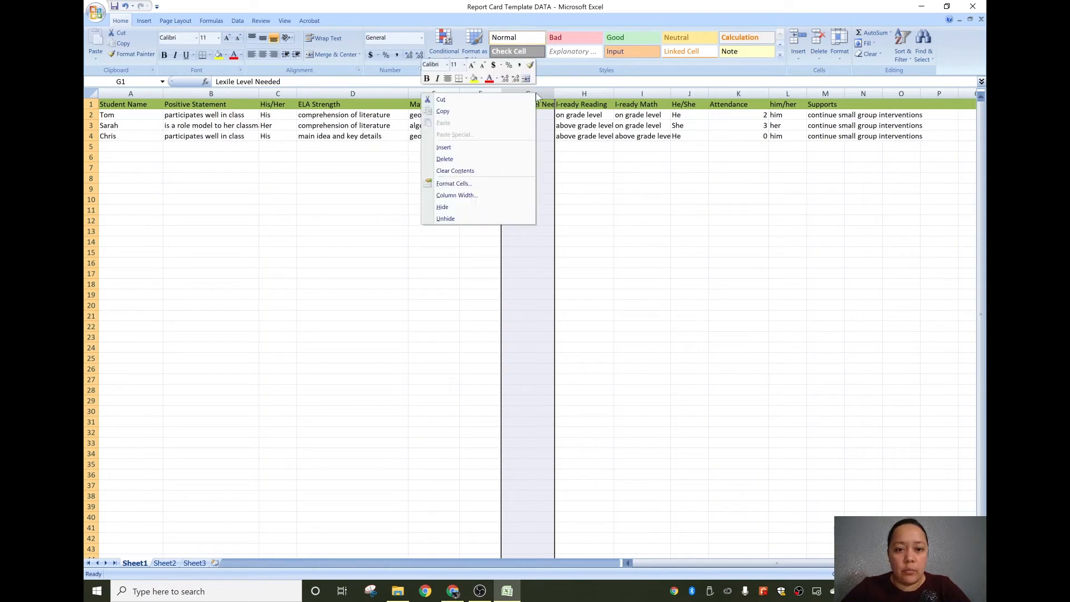
click(510, 151)
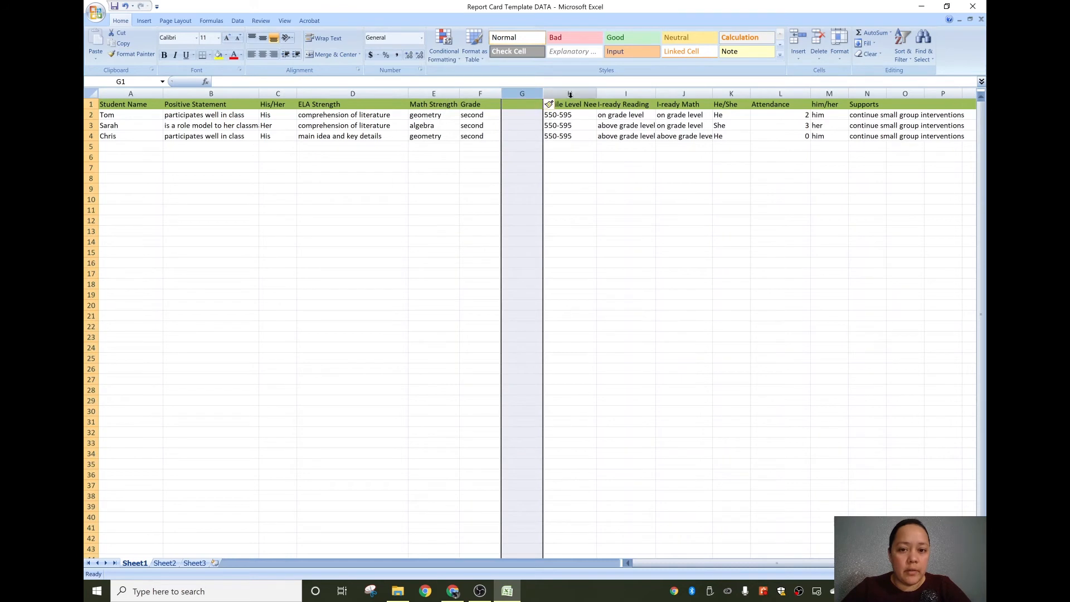
click(526, 105)
text(Leci)
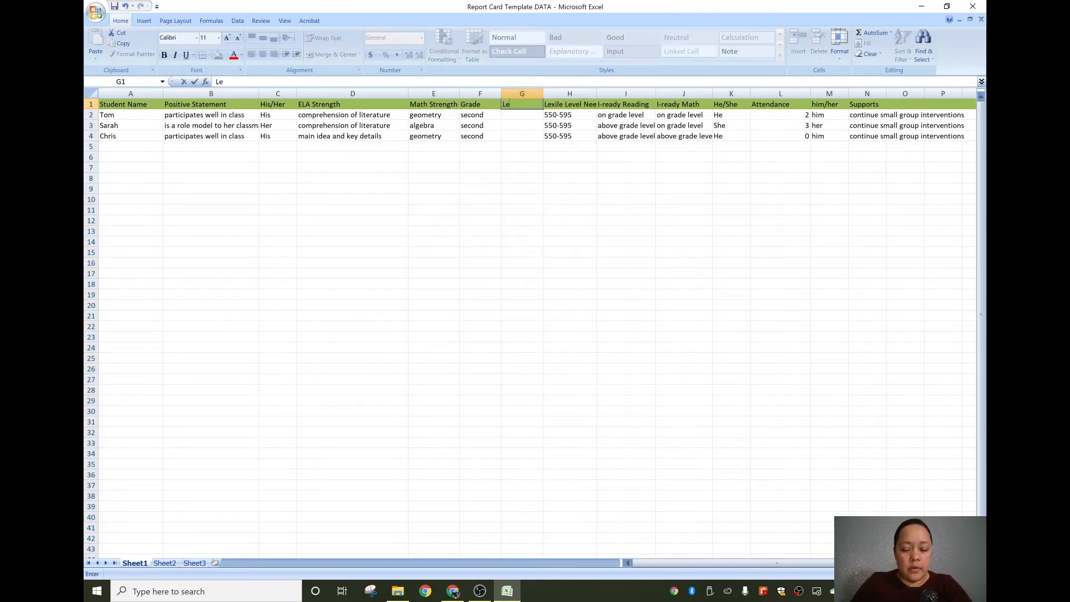
key(BackSpace)
key(BackSpace)
text(xi)
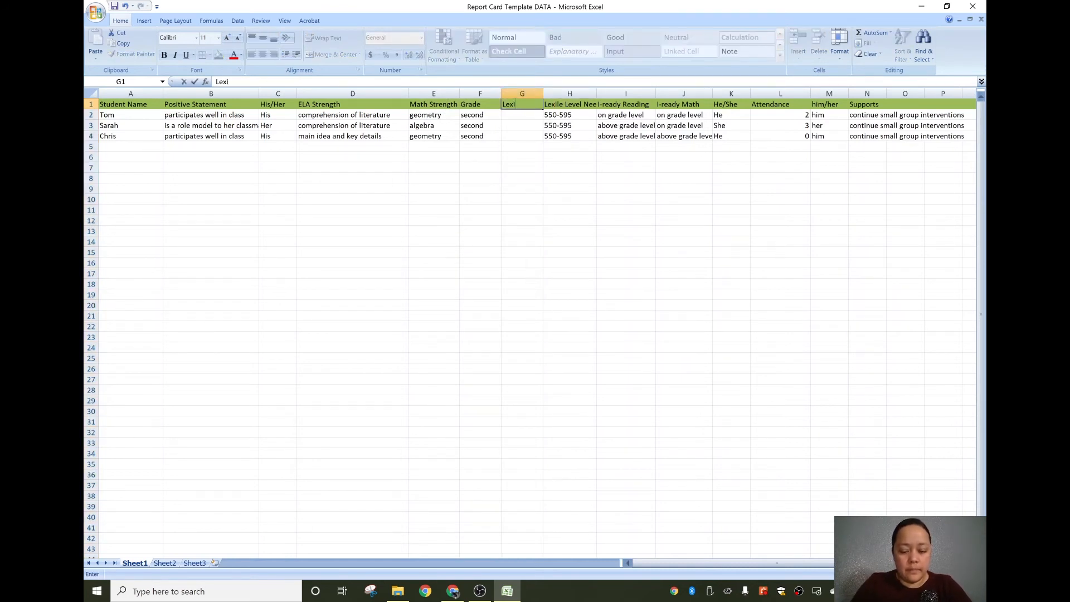
text(le Level HAVE)
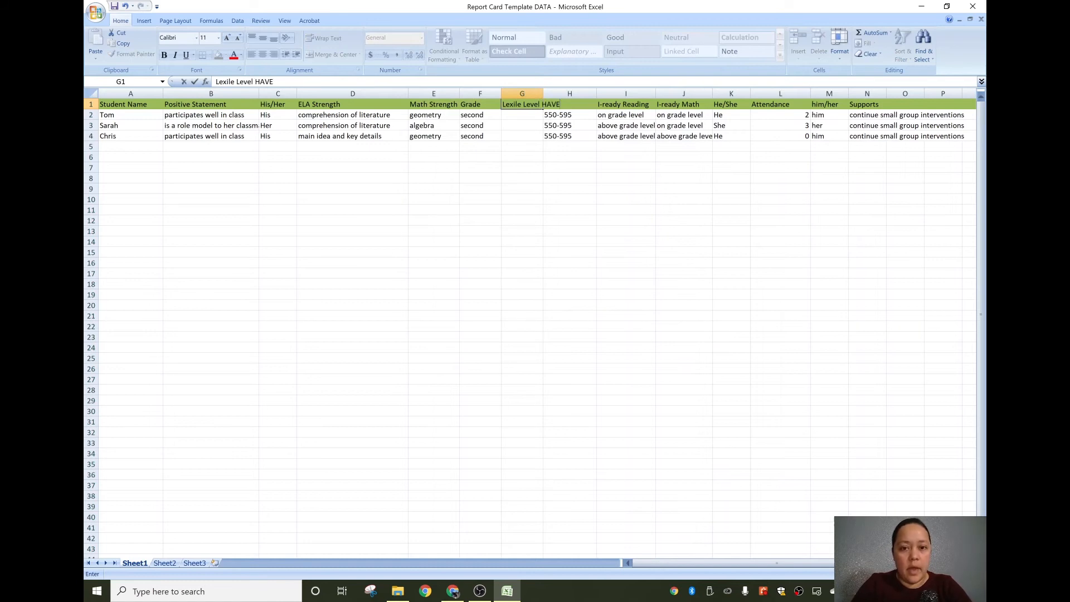
key(BackSpace)
key(BackSpace)
key(BackSpace)
key(BackSpace)
key(BackSpace)
key(BackSpace)
key(BackSpace)
key(BackSpace)
key(BackSpace)
key(BackSpace)
key(BackSpace)
key(BackSpace)
key(BackSpace)
key(BackSpace)
key(BackSpace)
key(BackSpace)
Head the new column "Current Lexile Level" and enter 560, 610 and 615 for the three students in order.
text(Curre)
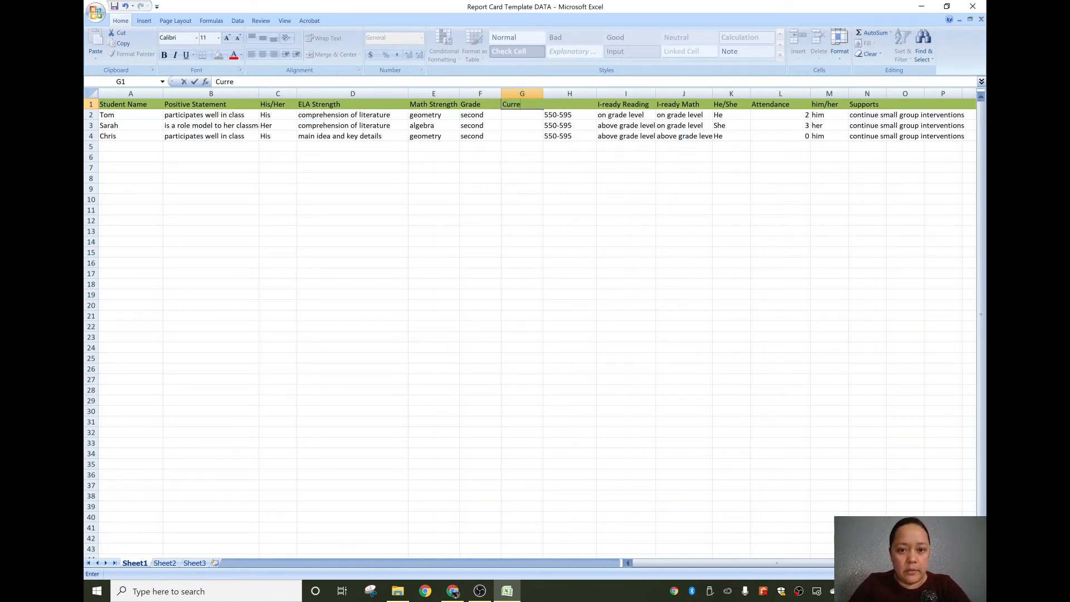
text(nt Lexile Level)
key(Return)
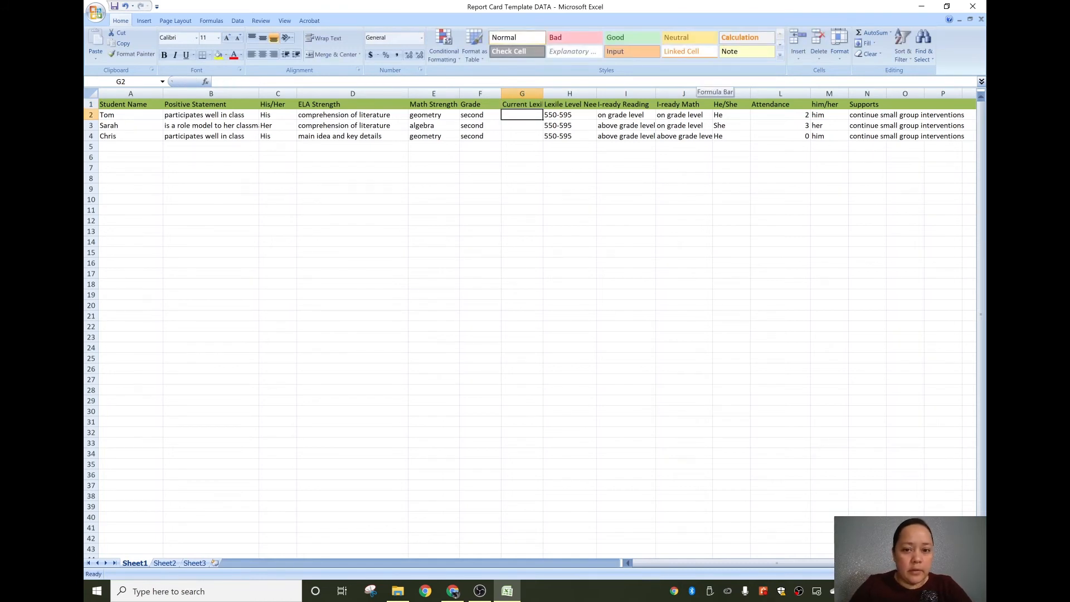
text(560)
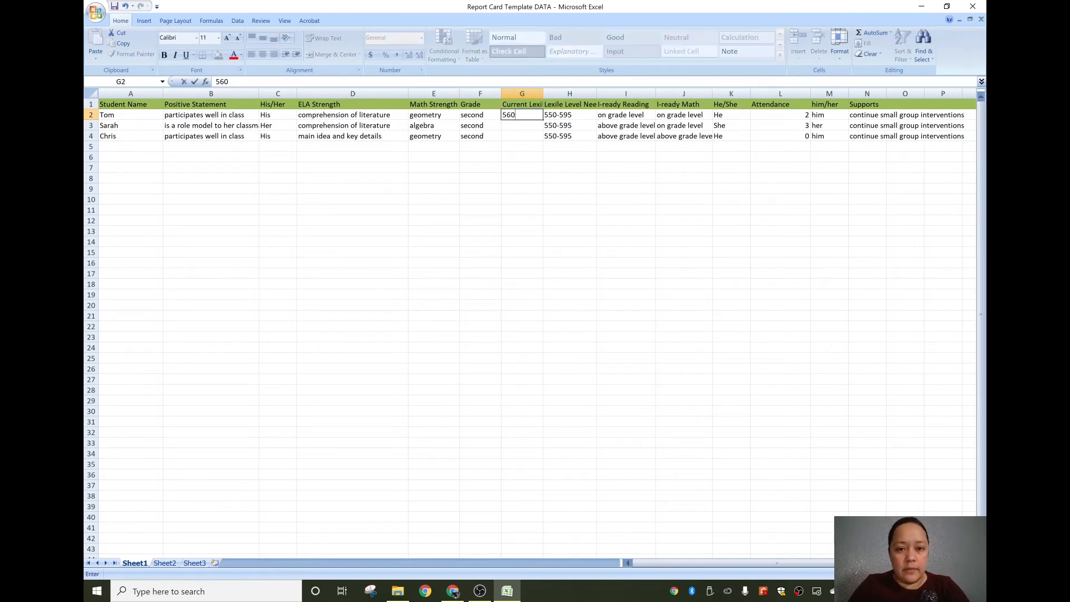
key(Return)
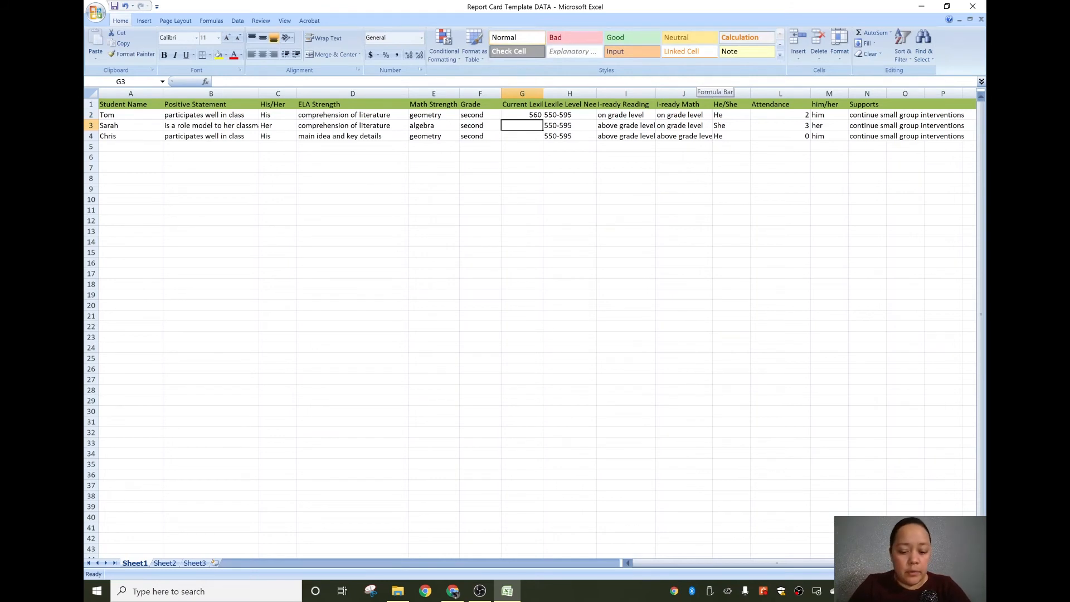
text(610)
key(Return)
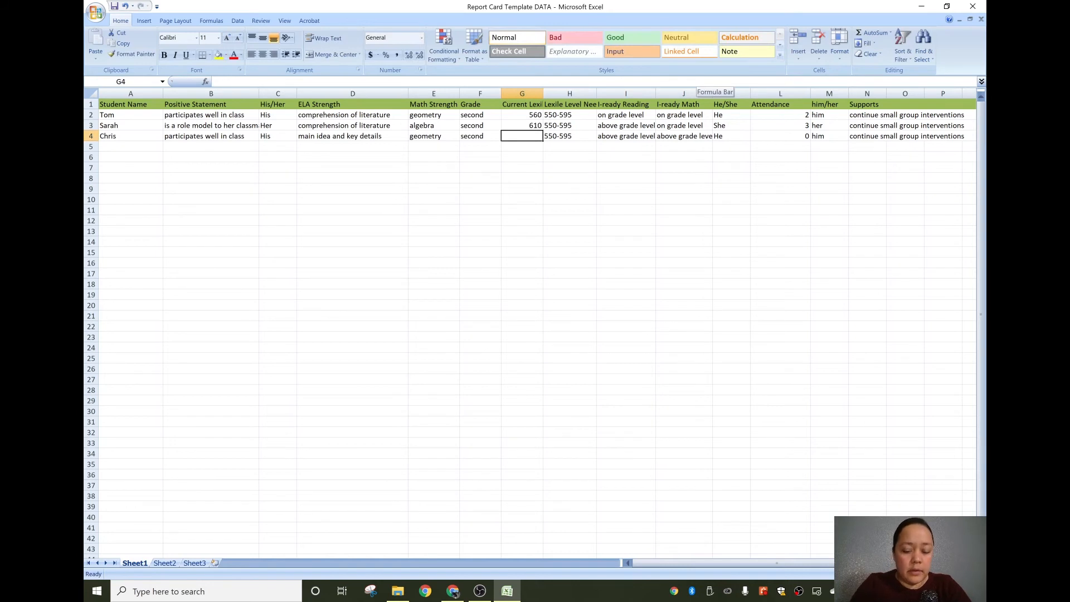
text(615)
key(Return)
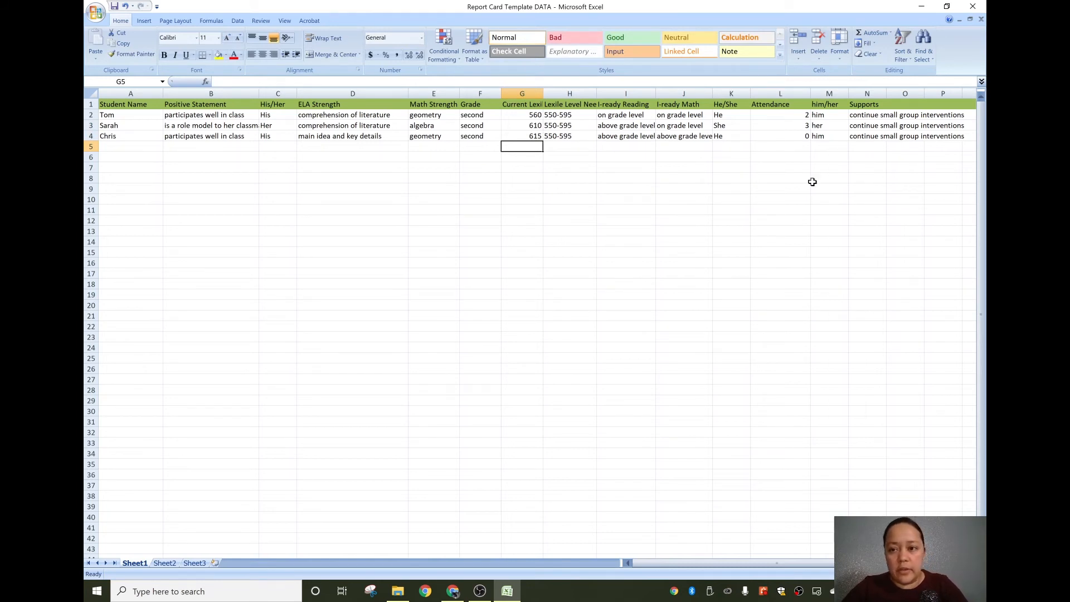
In the Word template's "Currently" sentence, replace "Student Name" and the first XX with the Student_Name and Current_Lexile_Level merge fields.
drag(271, 294, 346, 294)
click(331, 55)
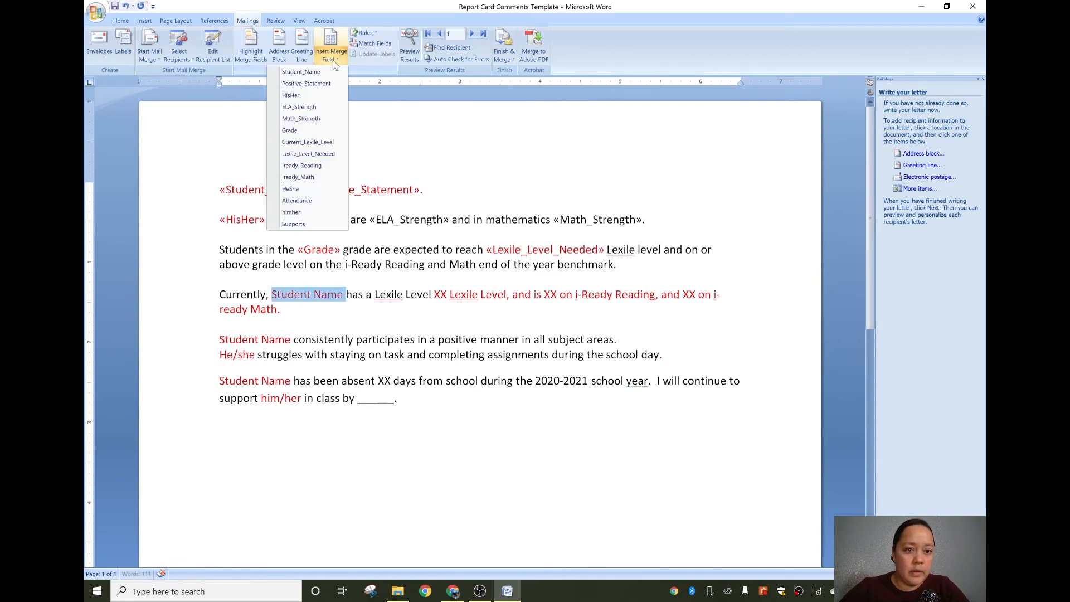
click(301, 72)
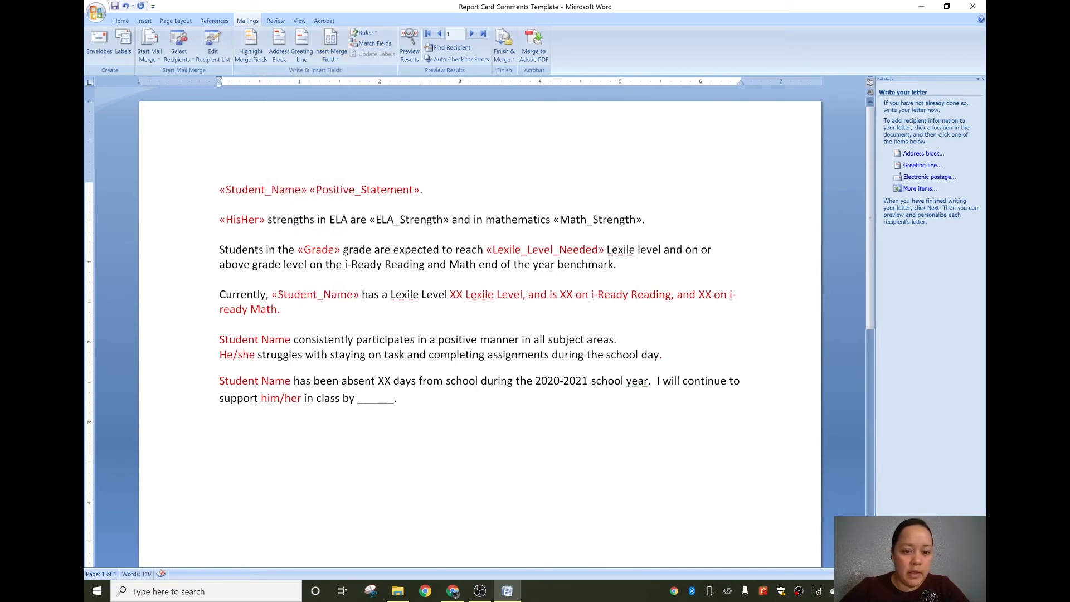
drag(450, 294, 463, 294)
click(331, 57)
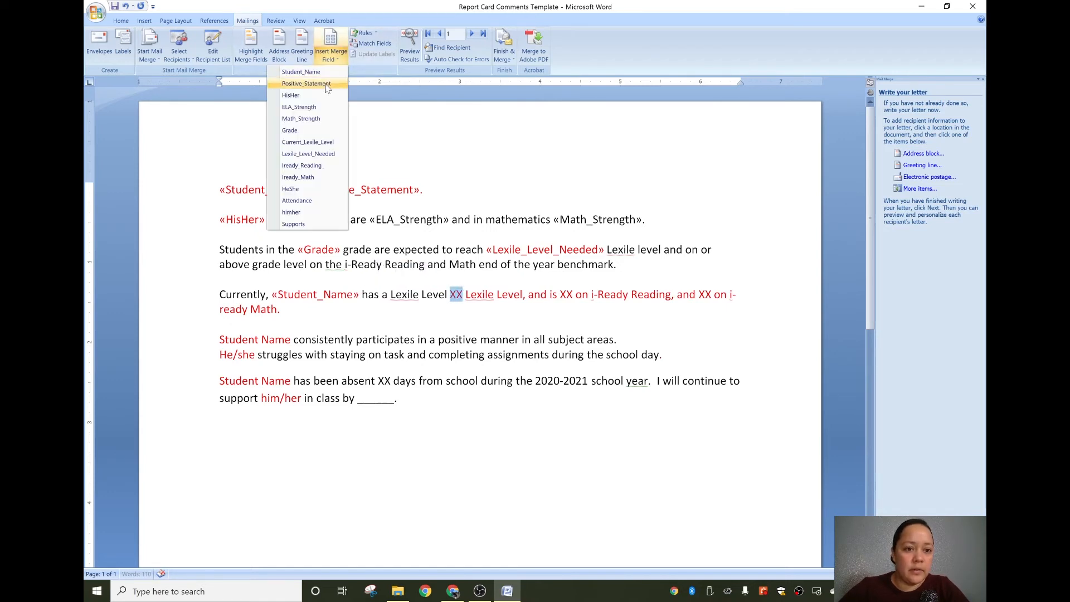
click(325, 143)
Replace the XX placeholders before "on i-Ready Reading" and "on i-ready Math" with the Iready_Reading_ and Iready_Math merge fields.
drag(664, 295, 677, 295)
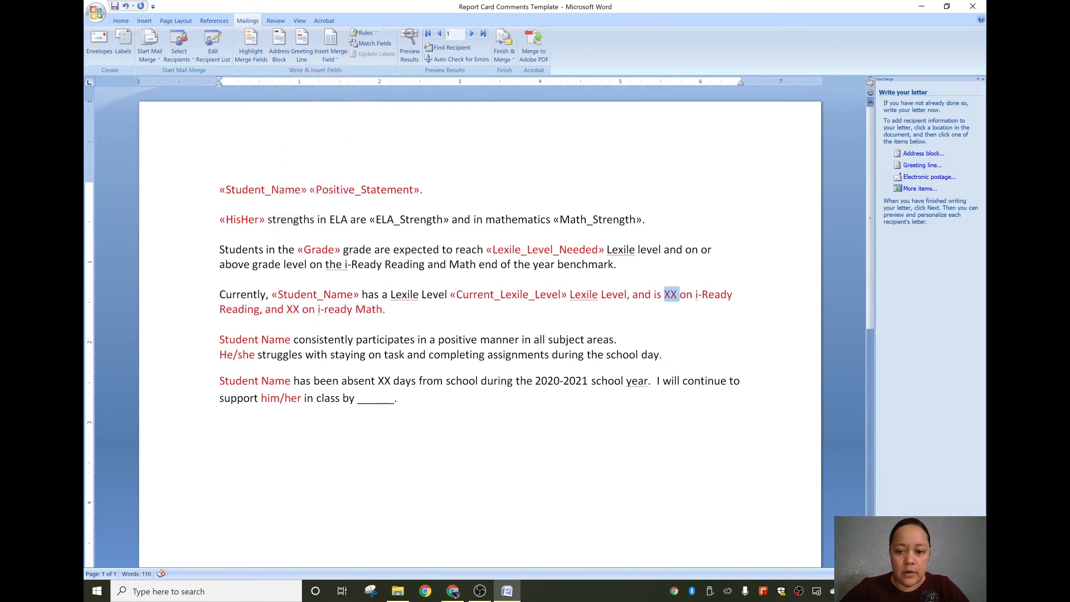
click(332, 58)
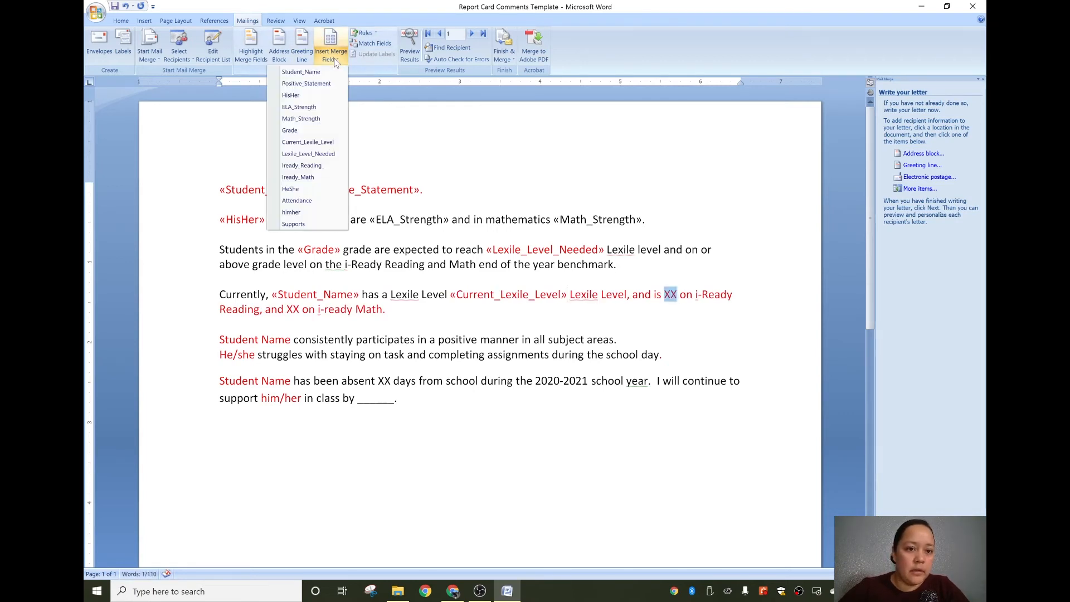
click(321, 165)
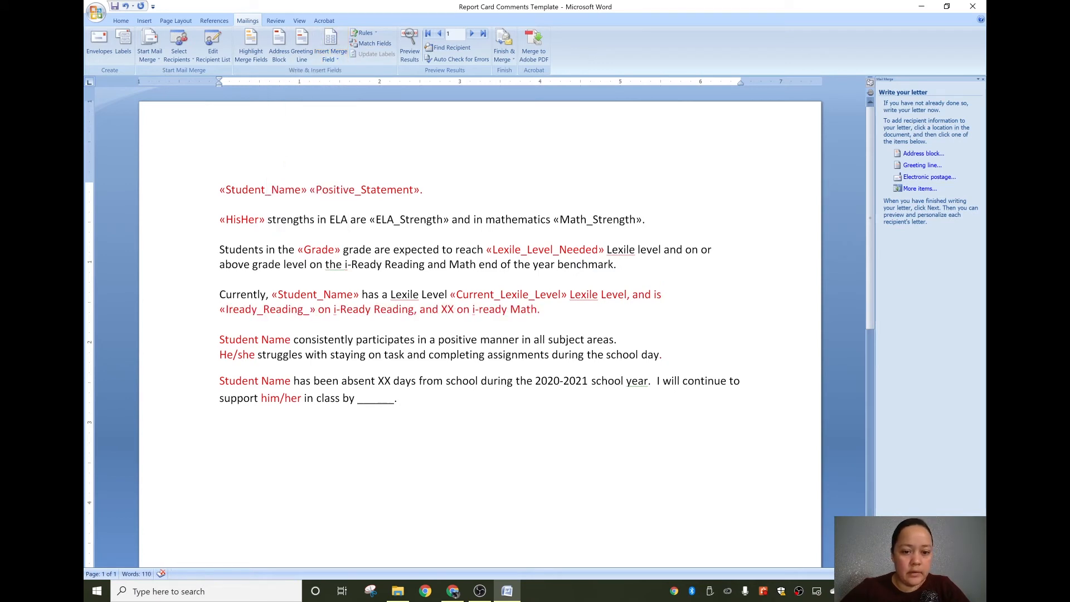
drag(441, 309, 455, 310)
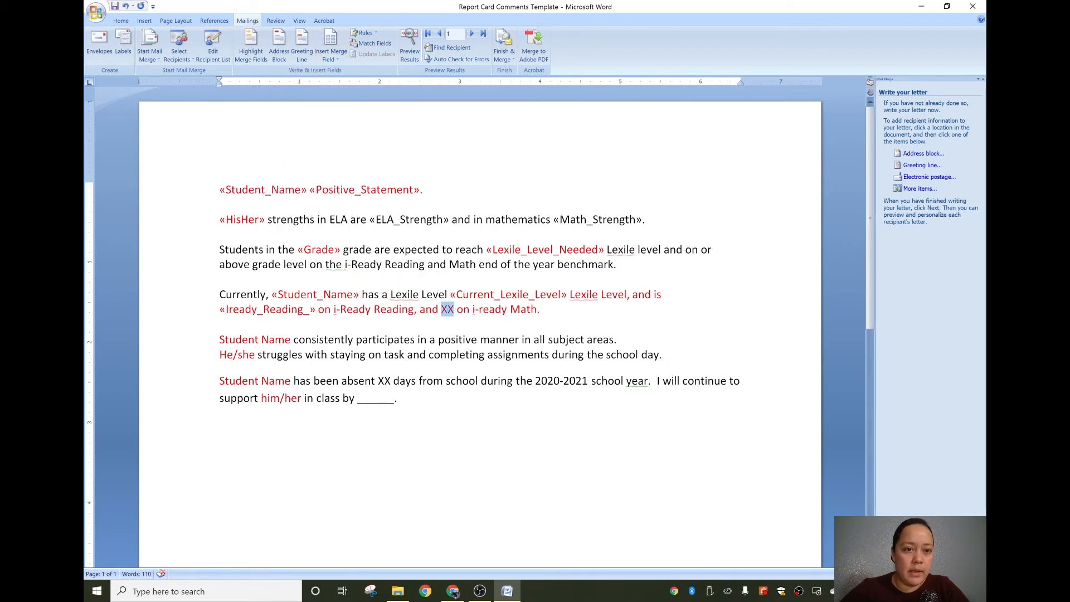
click(334, 58)
click(298, 177)
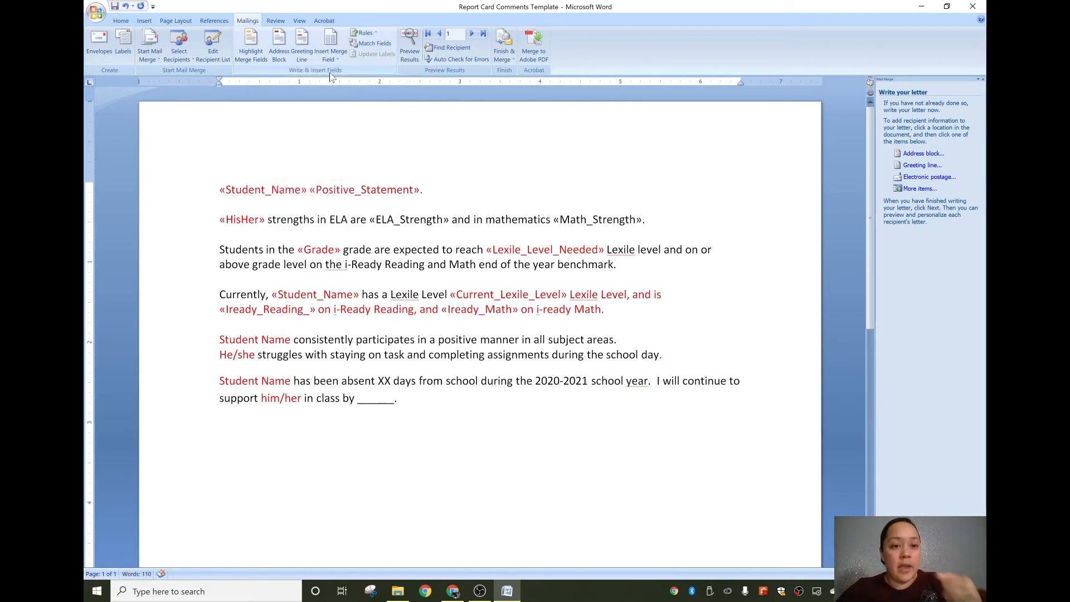
Replace "Student Name" and "He/she" in the participation paragraph with the Student_Name and HeShe merge fields.
mouse_move(274, 339)
mouse_down()
mouse_move(228, 354)
mouse_move(258, 339)
mouse_move(223, 339)
mouse_move(291, 340)
mouse_up()
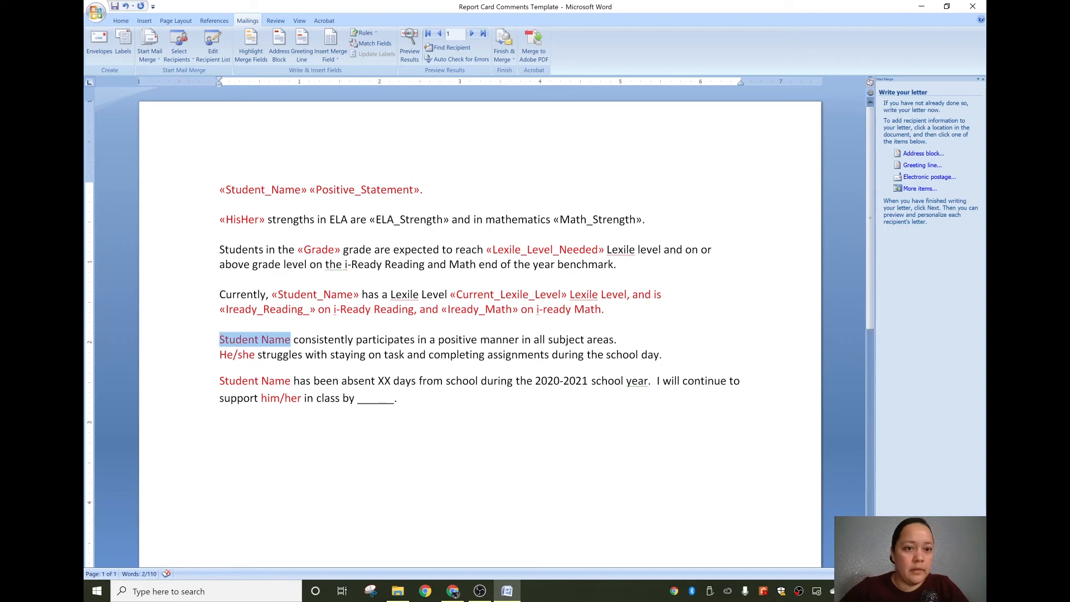
click(330, 59)
click(301, 72)
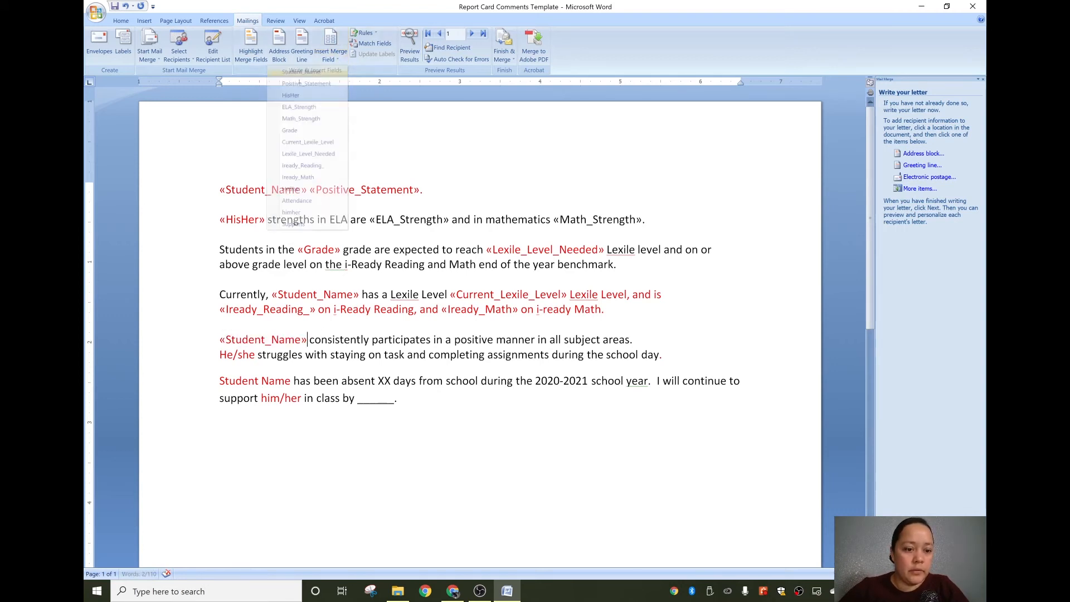
drag(257, 355, 219, 354)
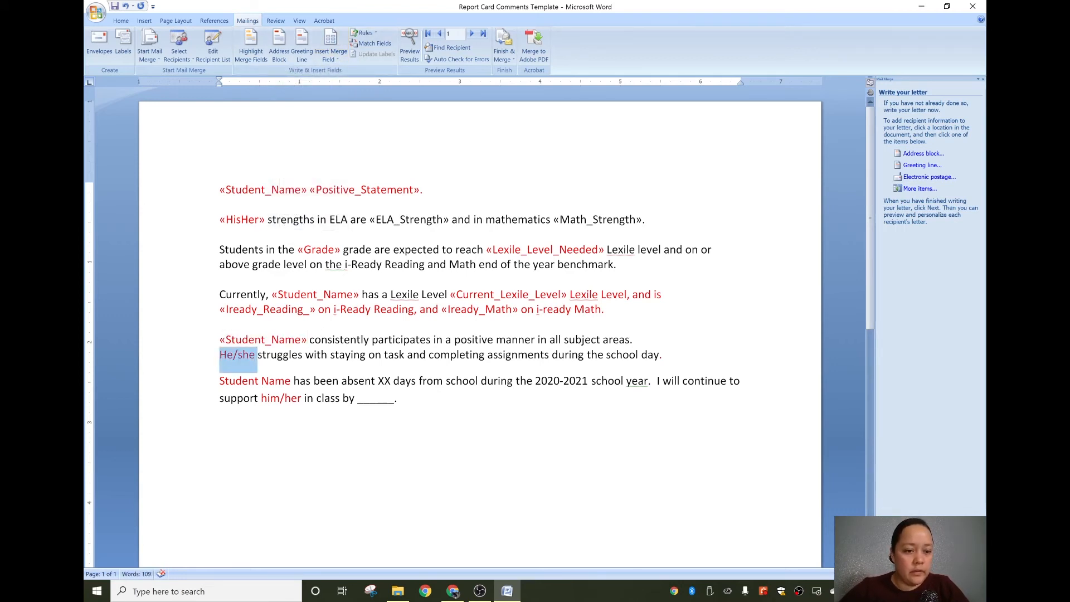
click(331, 58)
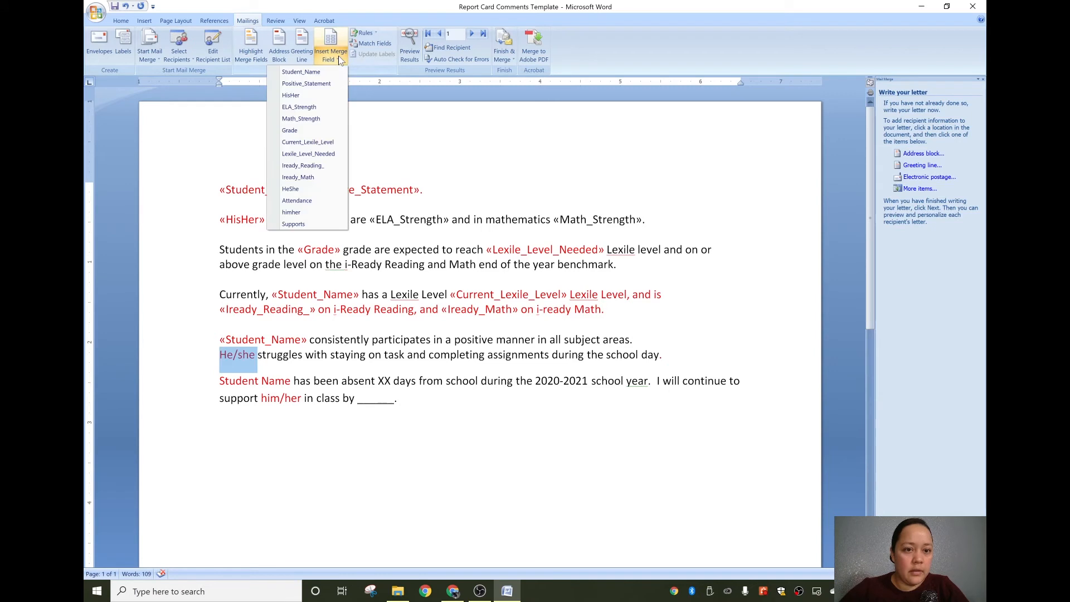
click(310, 189)
Replace "Student Name" and "him/her" in the final absence paragraph with the Student_Name and himher merge fields.
drag(293, 381, 220, 381)
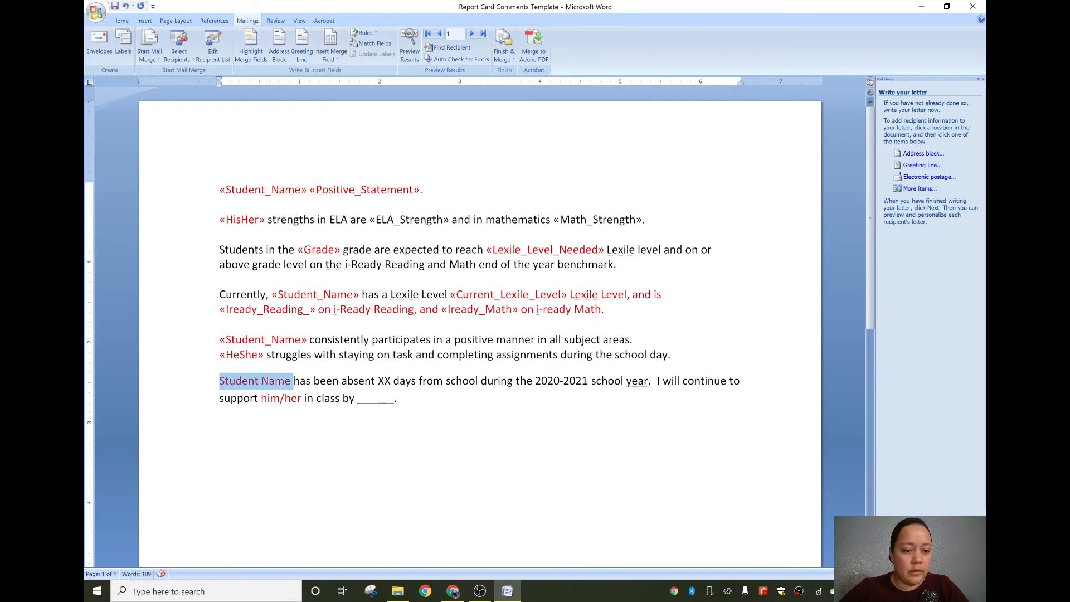
click(330, 58)
click(304, 71)
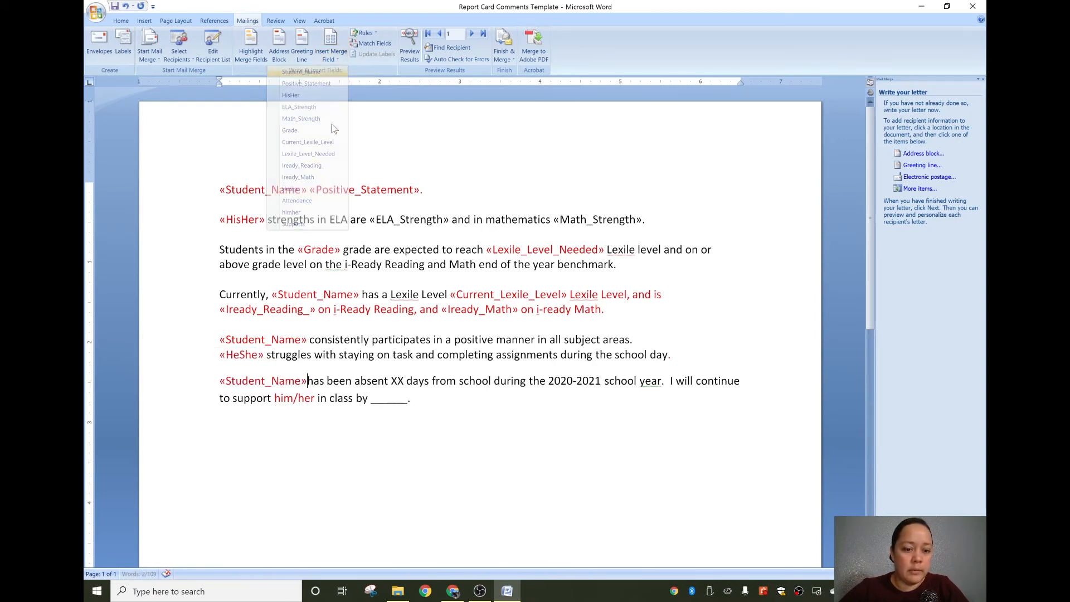
drag(352, 398, 322, 398)
click(330, 58)
click(303, 153)
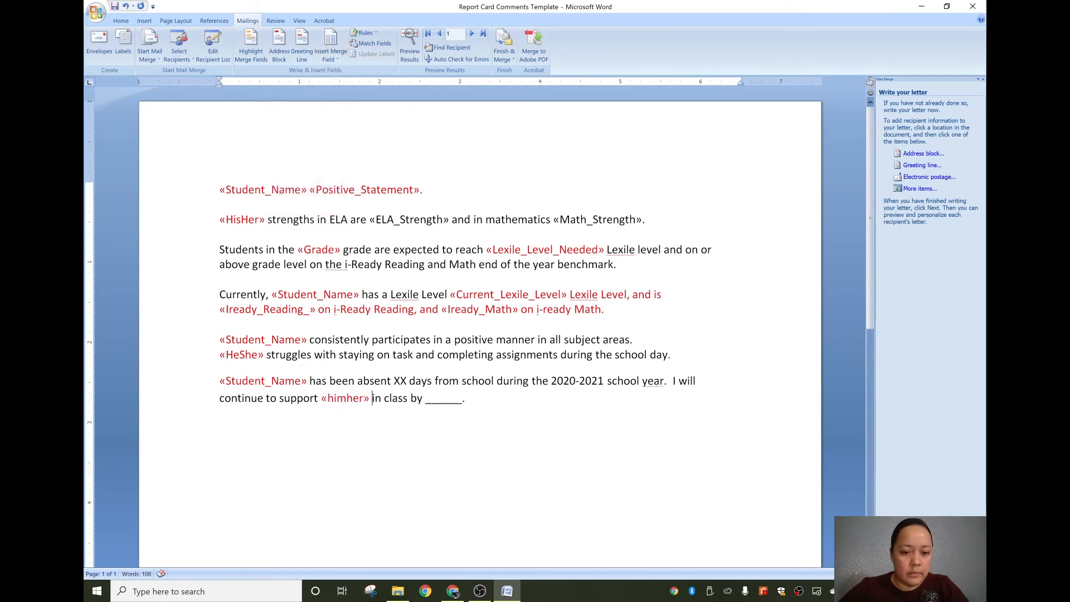
Replace the blank after "in class by" with the Supports merge field and the absent-days XX with the Attendance merge field.
drag(462, 398, 426, 397)
click(330, 56)
click(301, 107)
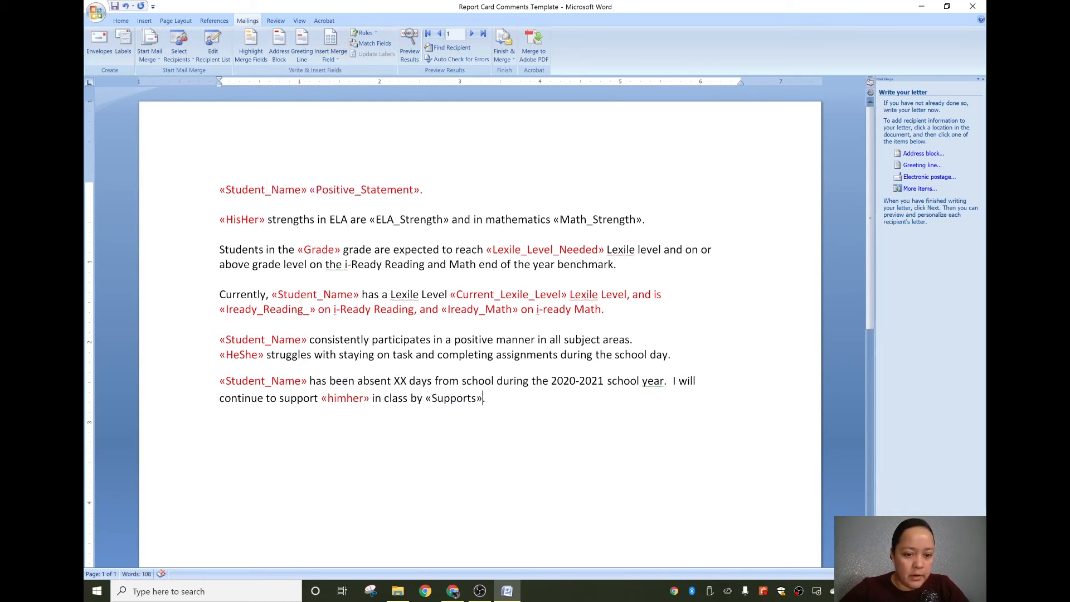
drag(407, 381, 393, 381)
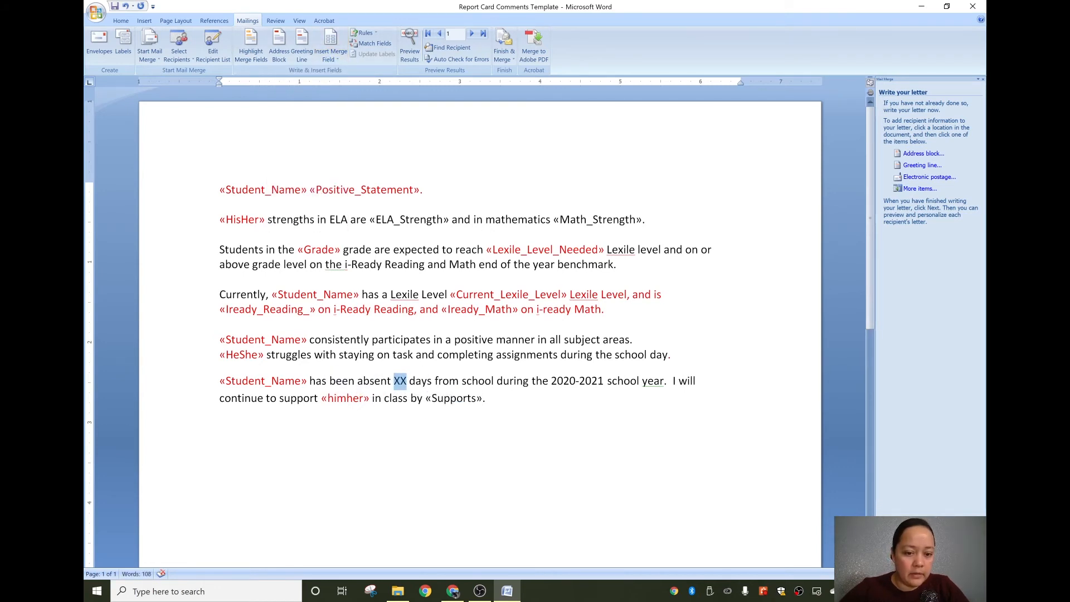
click(329, 57)
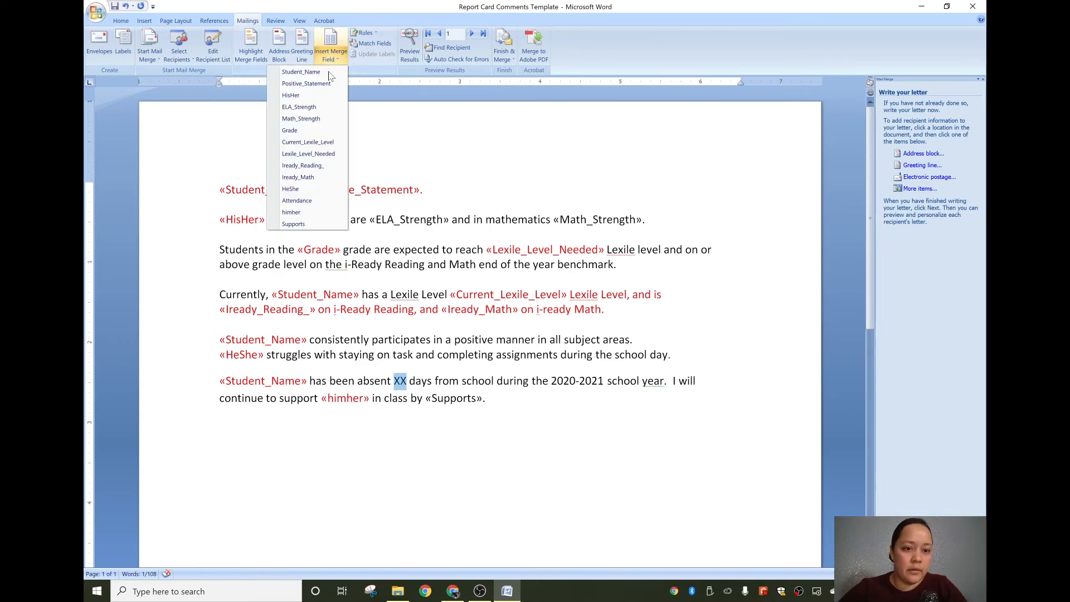
click(297, 201)
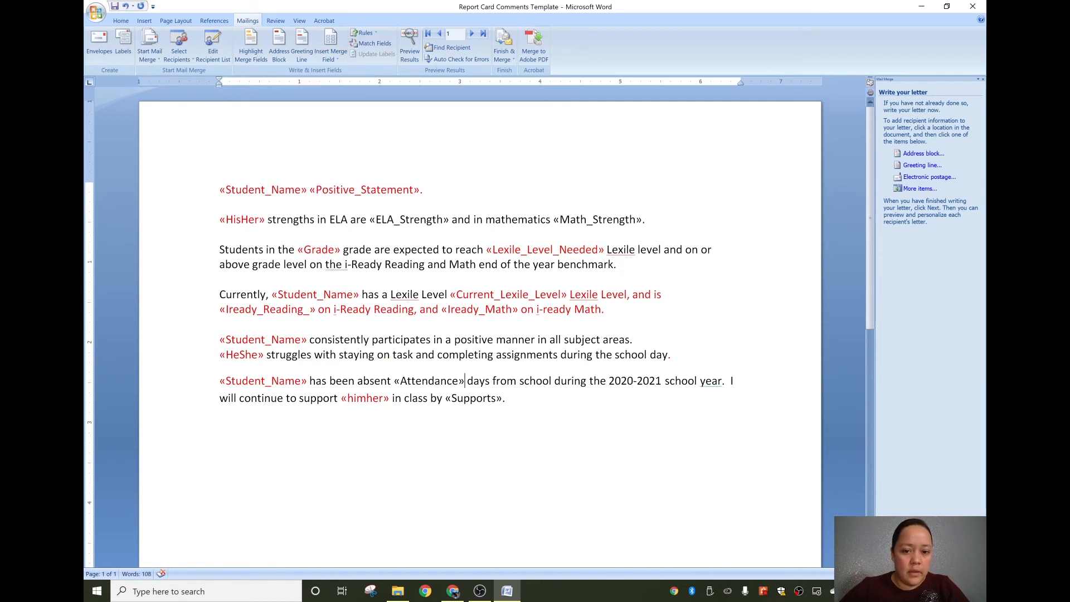
click(621, 475)
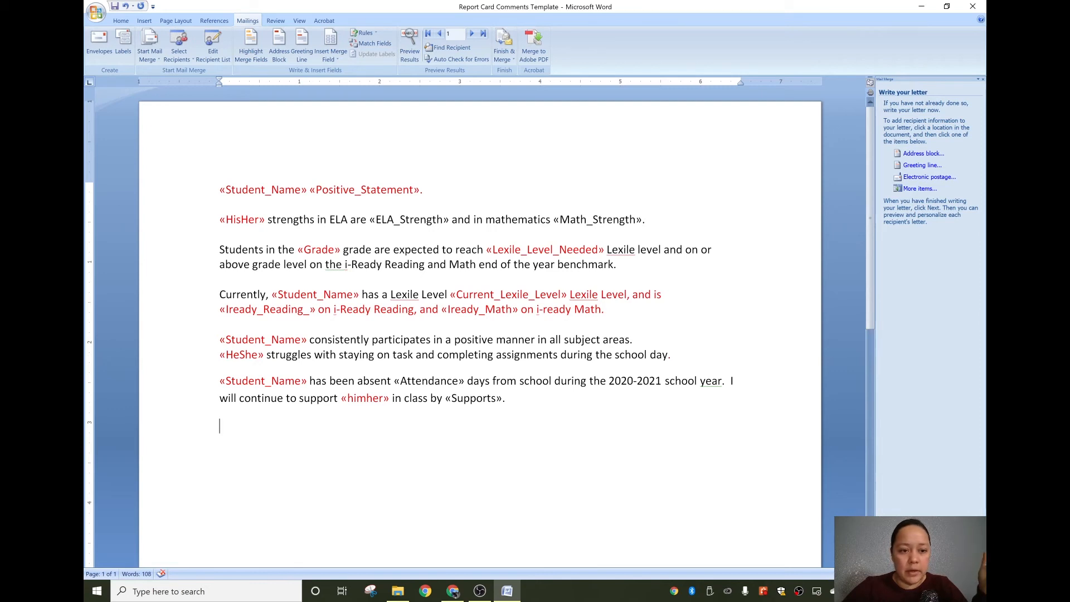
Preview the merged comments, stepping through to the third recipient and back to the first.
click(409, 47)
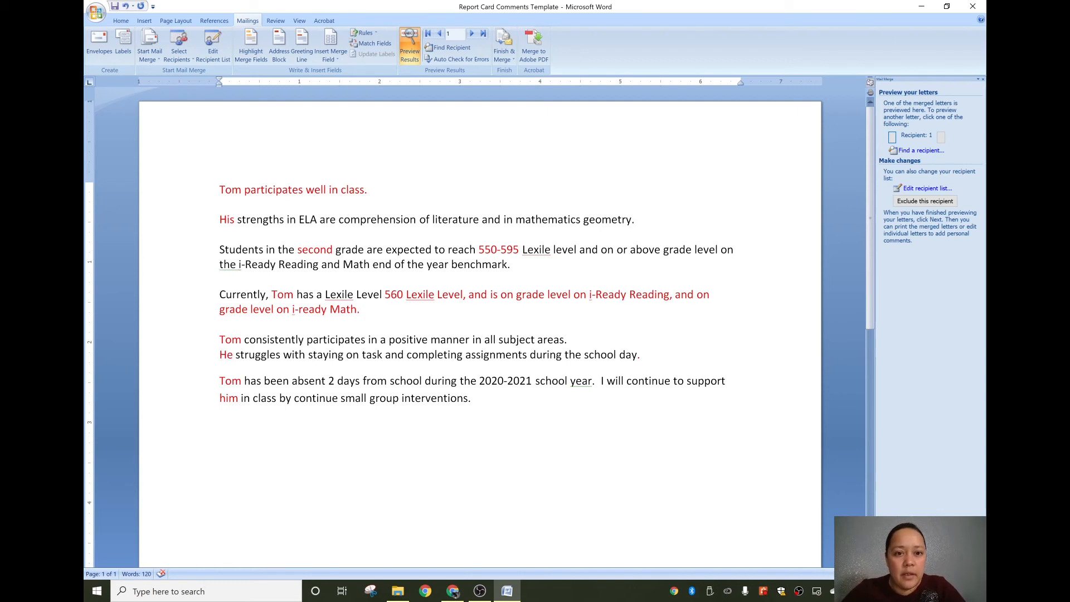
click(471, 34)
click(472, 35)
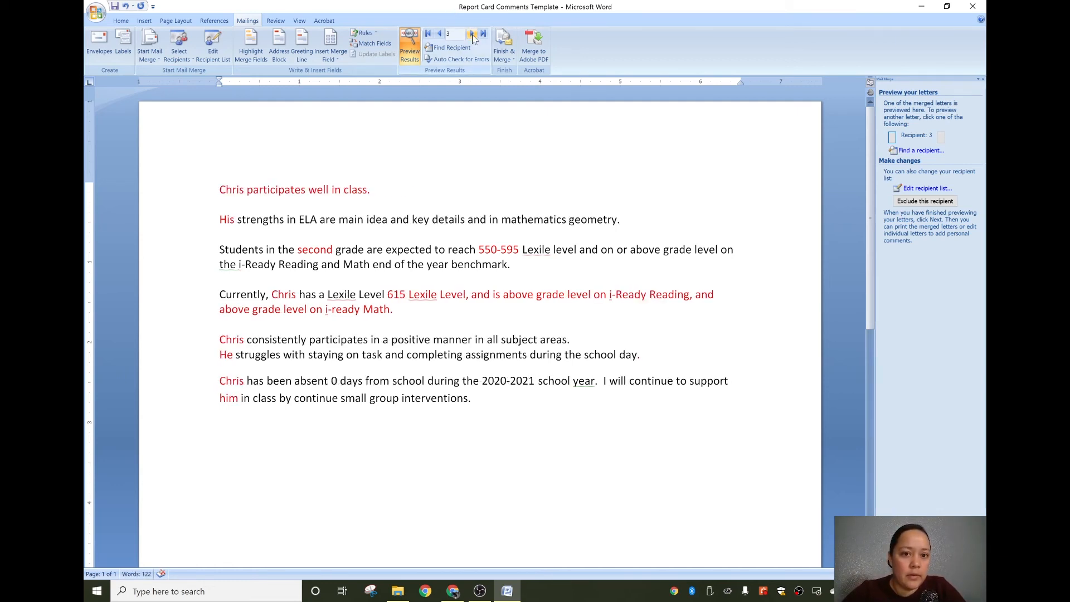
click(446, 35)
click(445, 34)
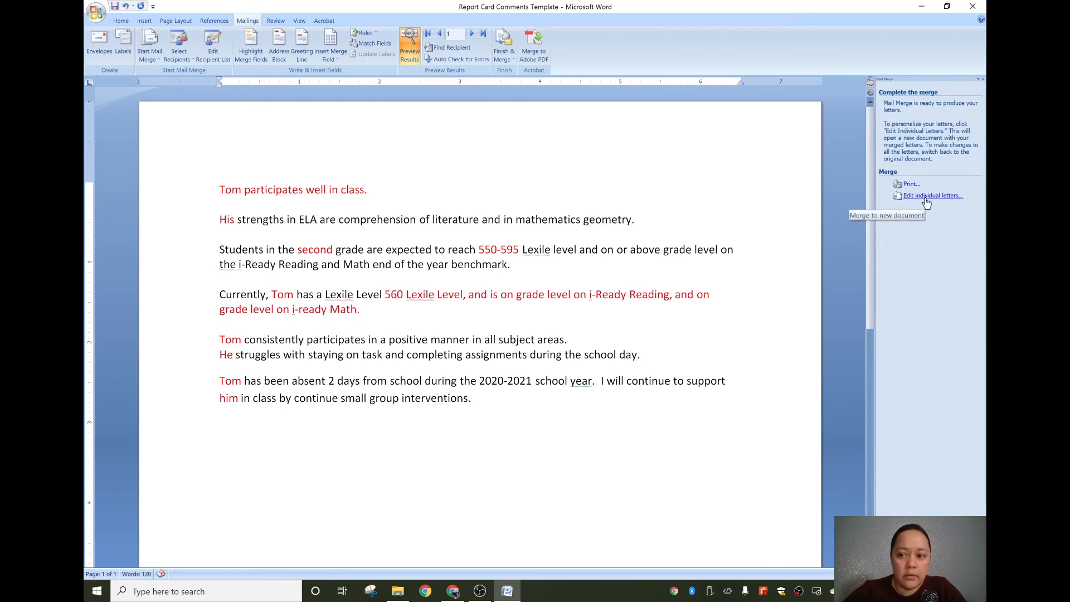
Merge all records into a new document of individual letters and look over the merged pages.
click(919, 200)
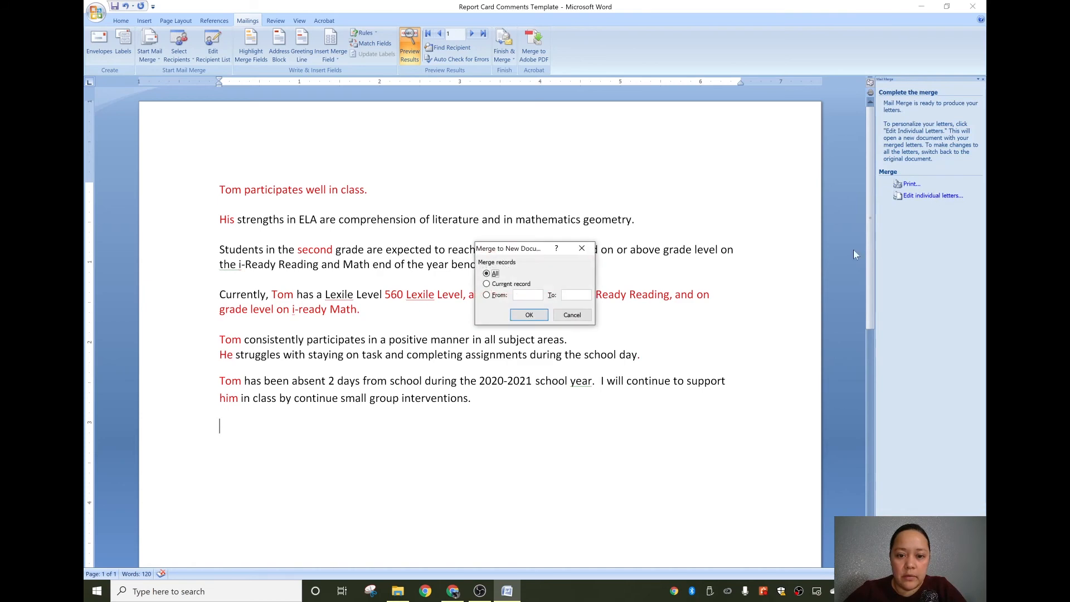
click(531, 316)
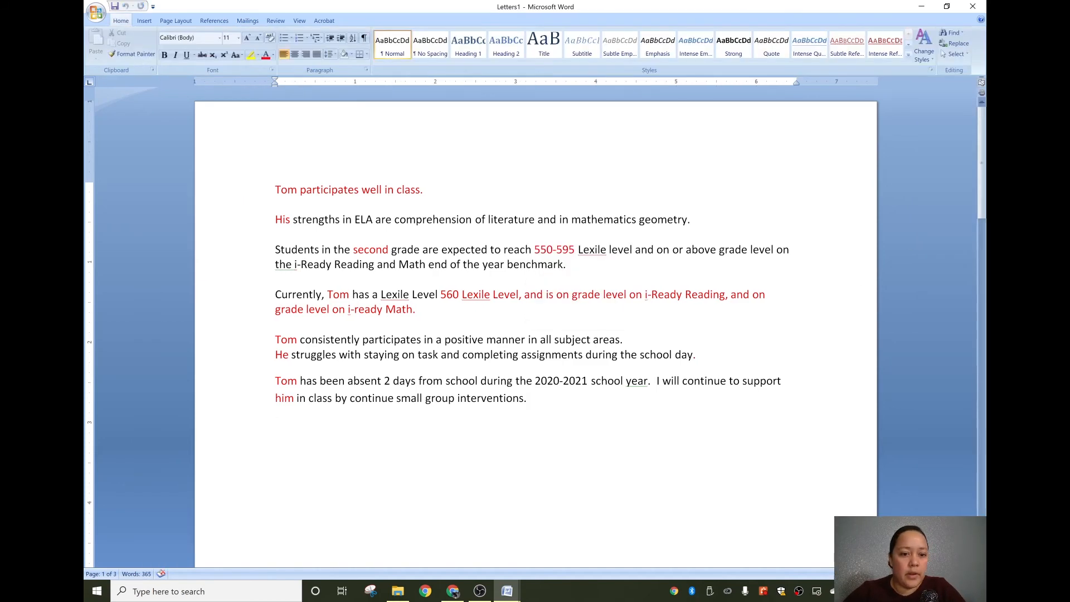
scroll(535, 323, down, 20)
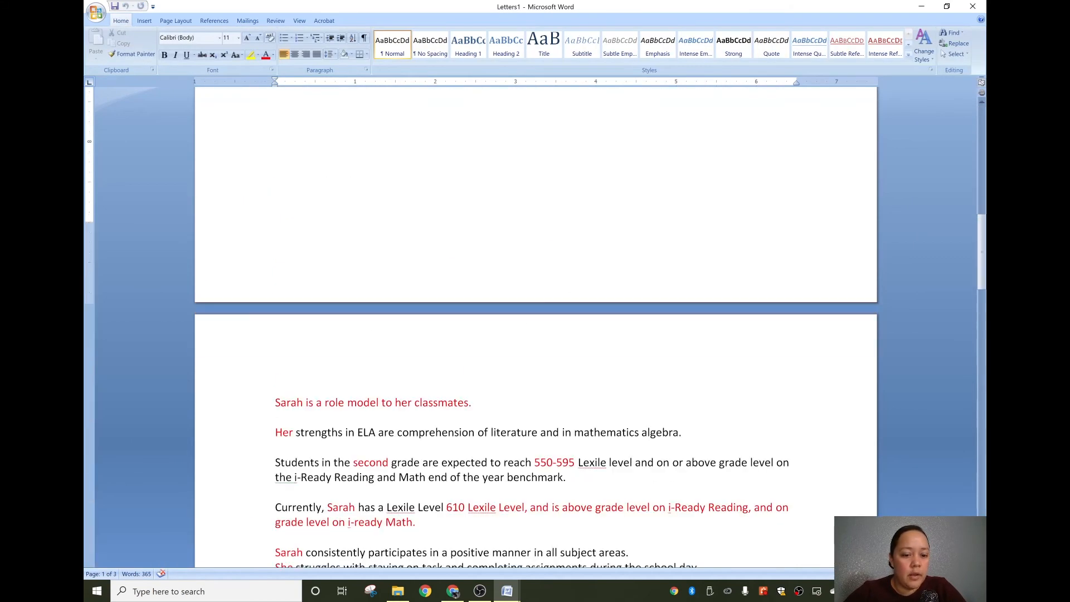
scroll(535, 323, up, 20)
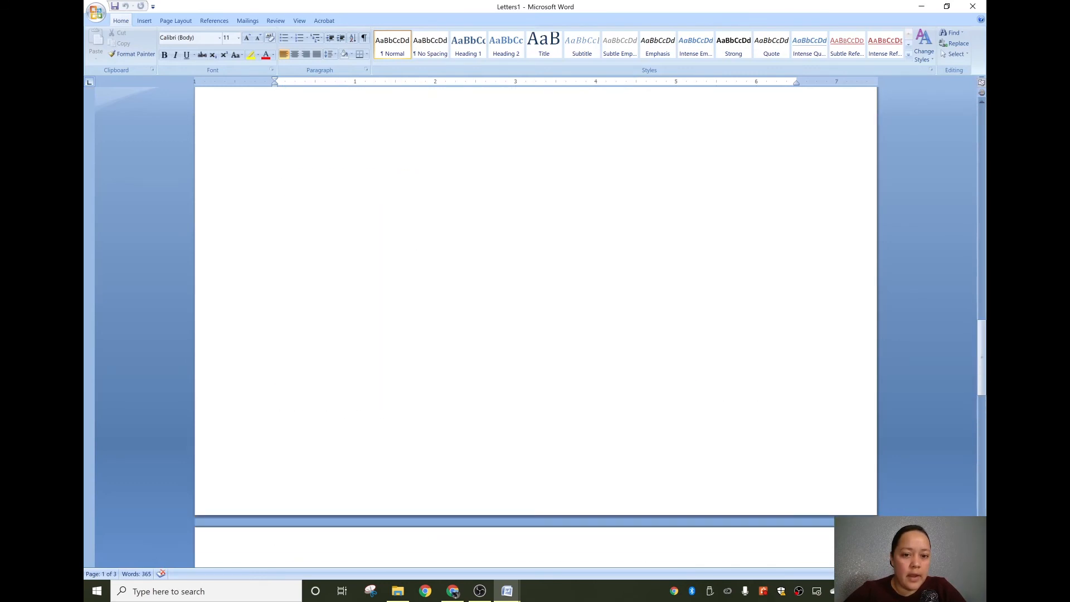
scroll(535, 323, up, 1)
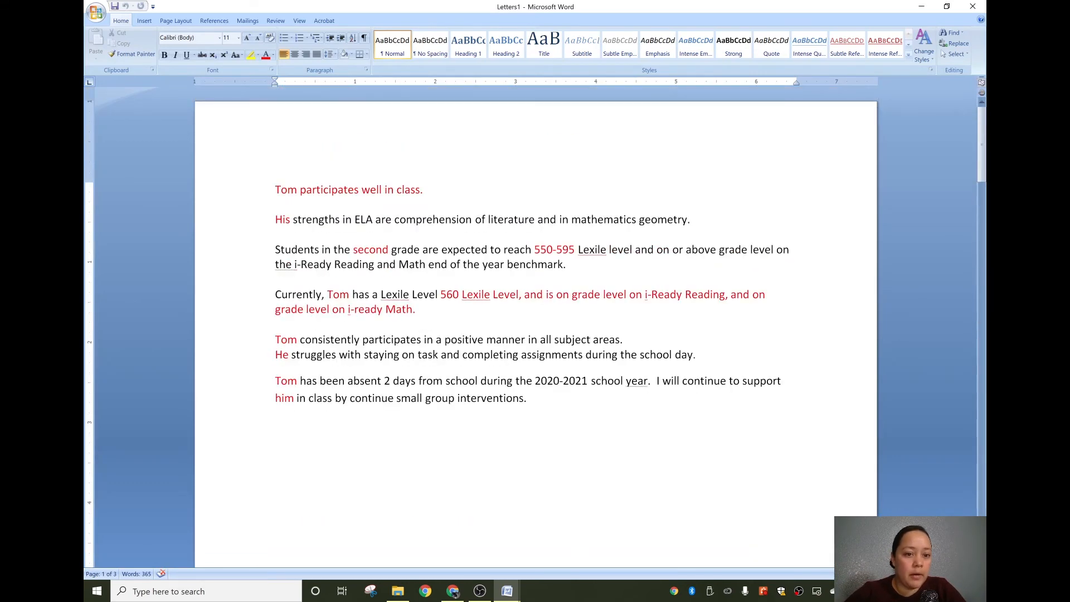
Join the first letter's opening, strengths, grade-level expectation and current Lexile paragraphs into one continuous paragraph.
click(427, 189)
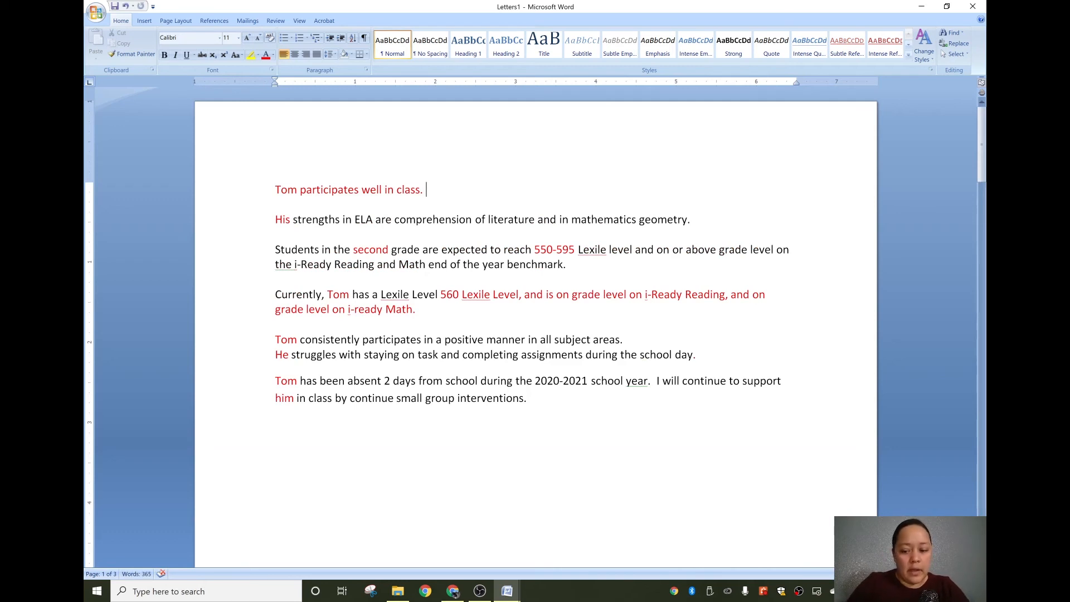
key(Delete)
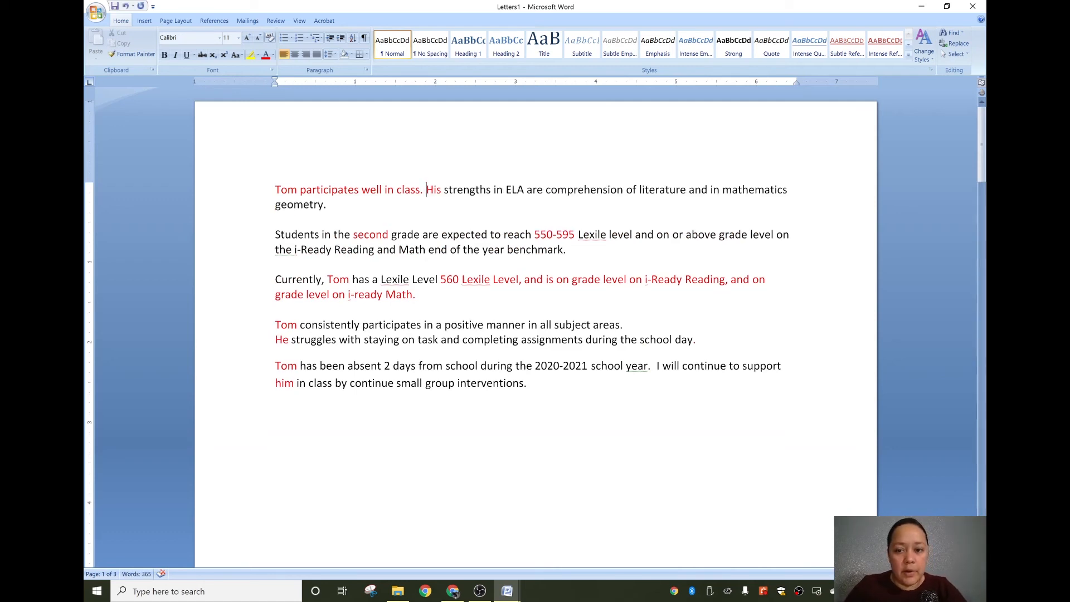
click(332, 204)
key(Delete)
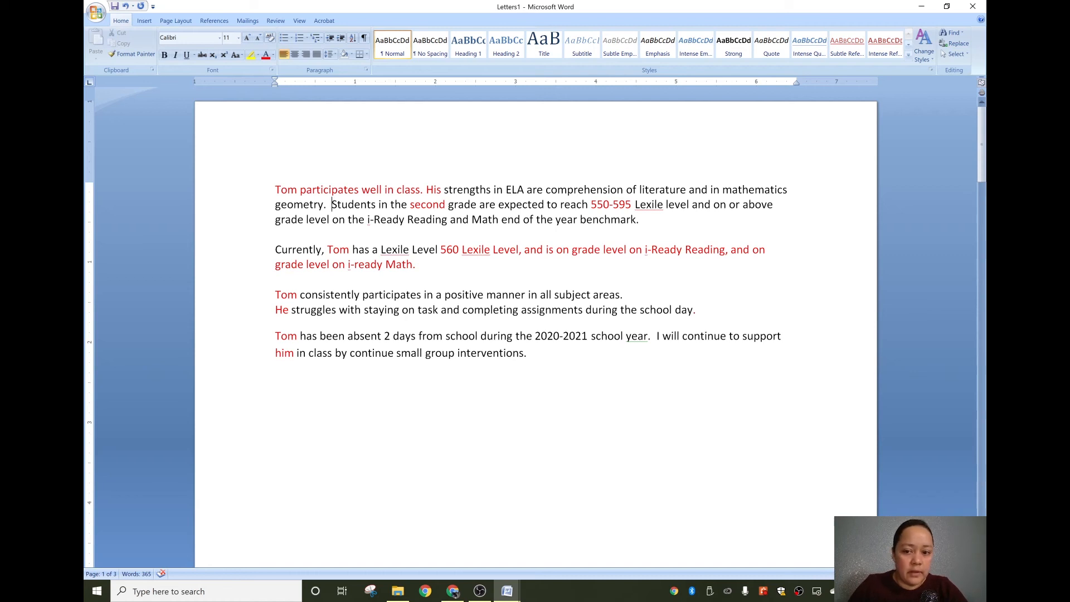
click(275, 234)
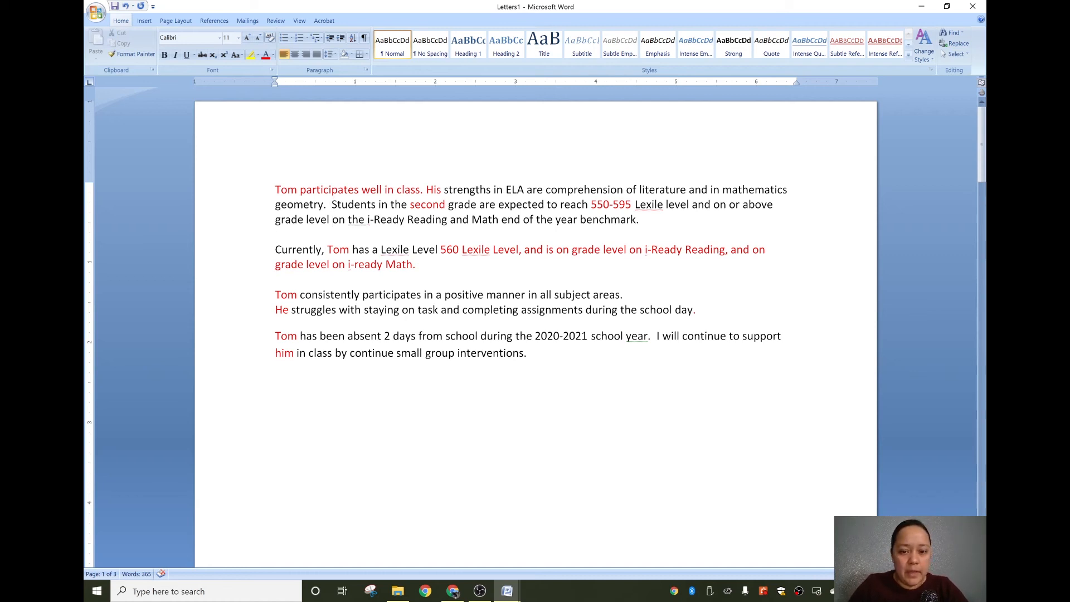
key(BackSpace)
key(Delete)
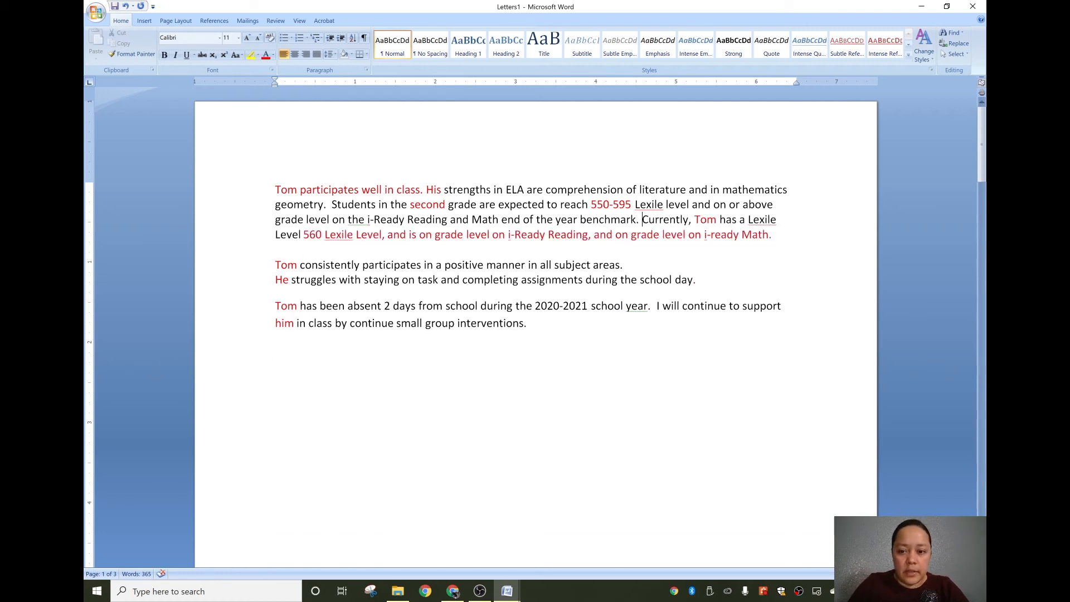
Remove the repeated words "Lexile Level" after 560 in the first letter.
key(Down)
key(Down)
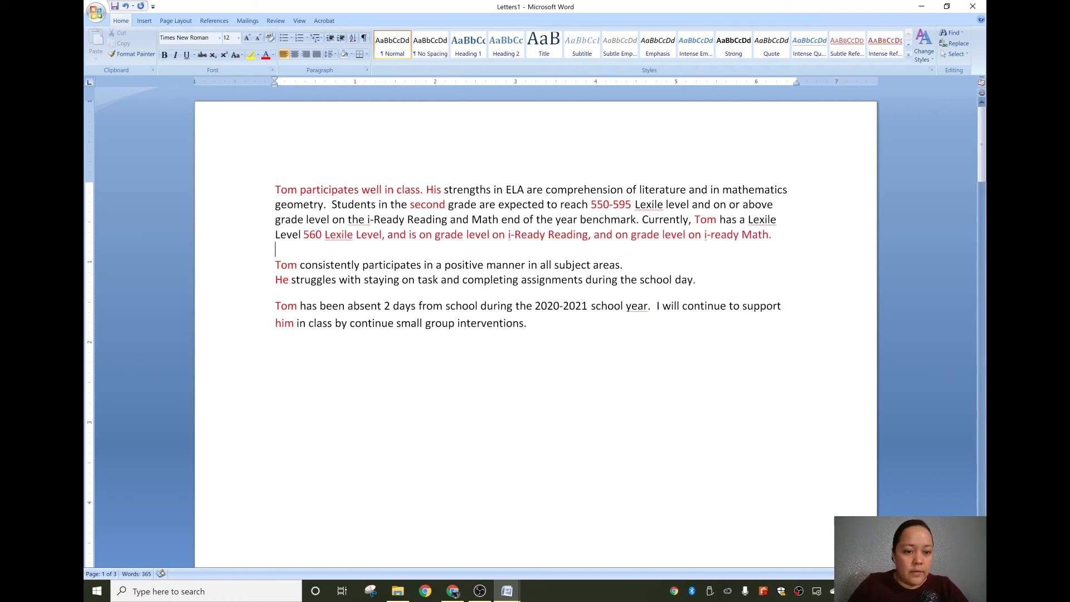
key(Down)
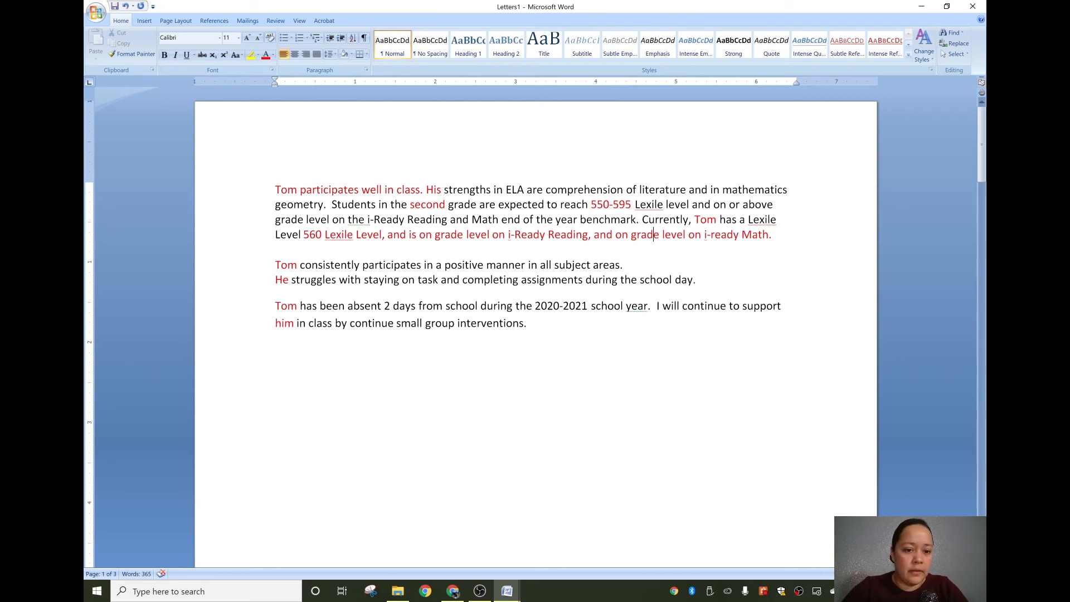
key(BackSpace)
key(BackSpace)
key(BackSpace)
key(BackSpace)
key(BackSpace)
key(BackSpace)
key(BackSpace)
key(BackSpace)
key(BackSpace)
key(BackSpace)
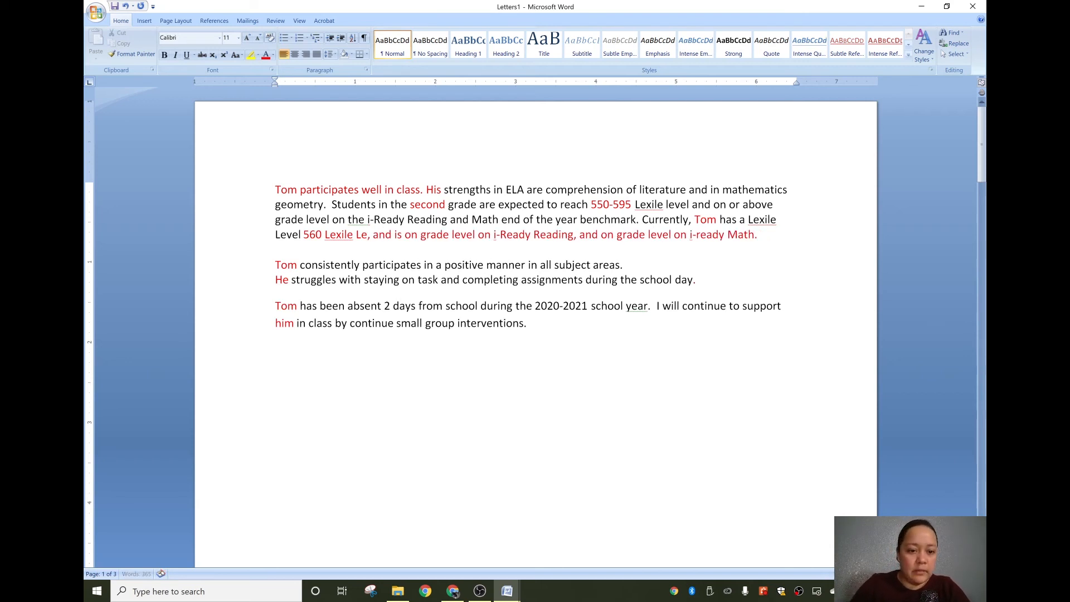
key(BackSpace)
key(BackSpace)
key(BackSpace)
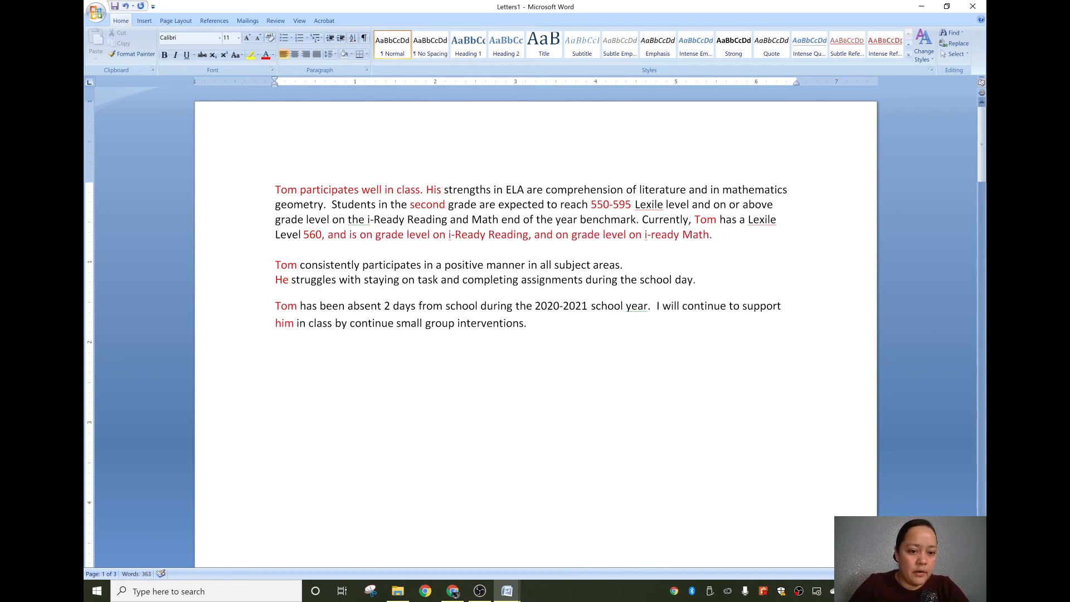
Join the "consistently participates" sentence to the end of the i-Ready Math sentence in the first letter.
click(325, 235)
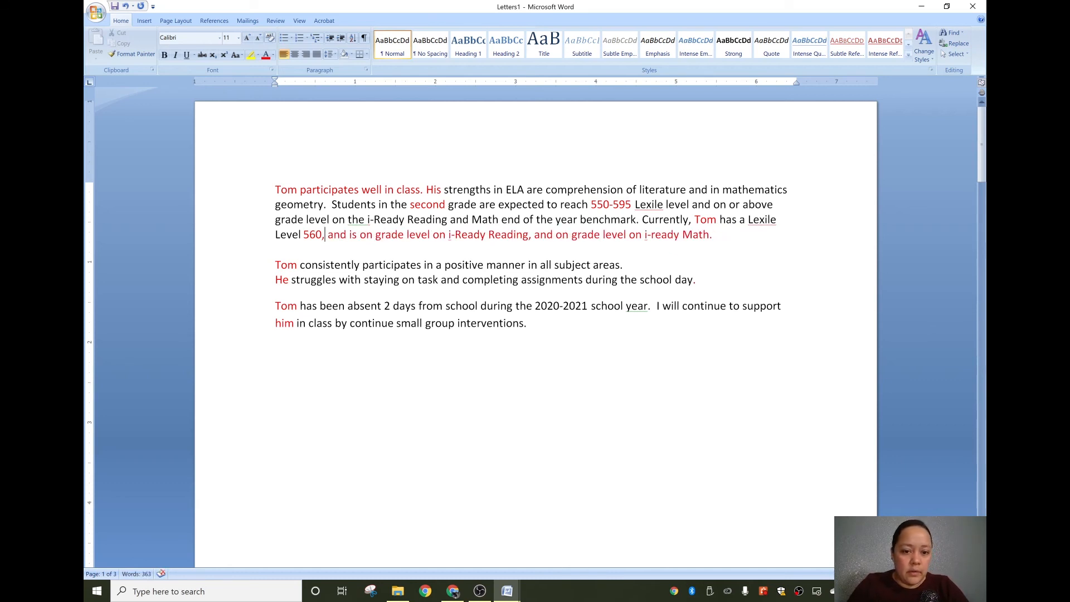
key(Right)
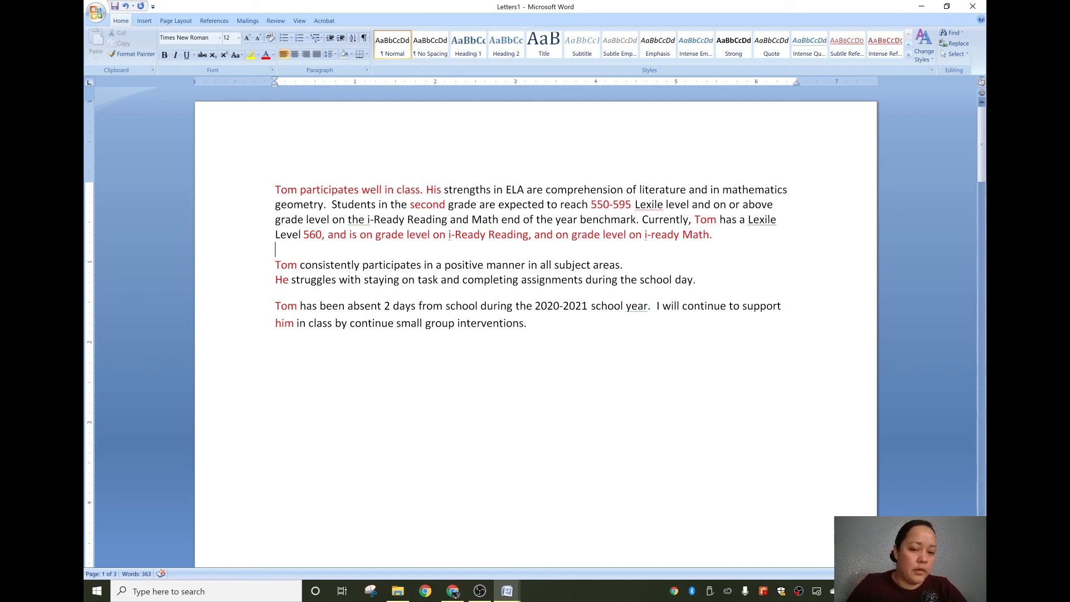
key(Delete)
key(Delete)
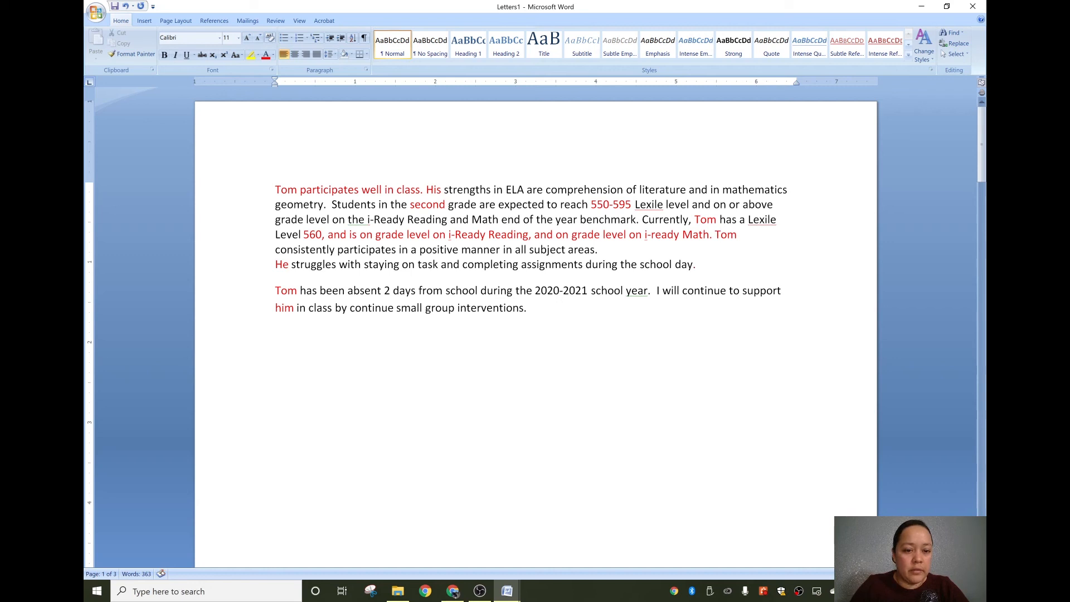
Delete the sentence about struggling to stay on task and join the absence paragraph to the preceding text.
drag(599, 250, 702, 265)
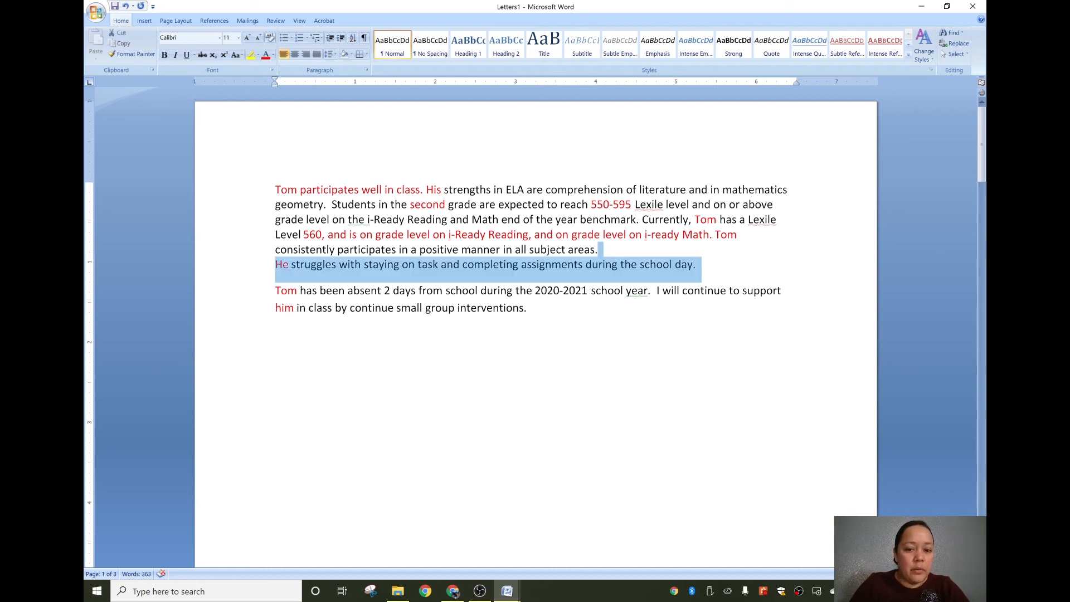
key(Delete)
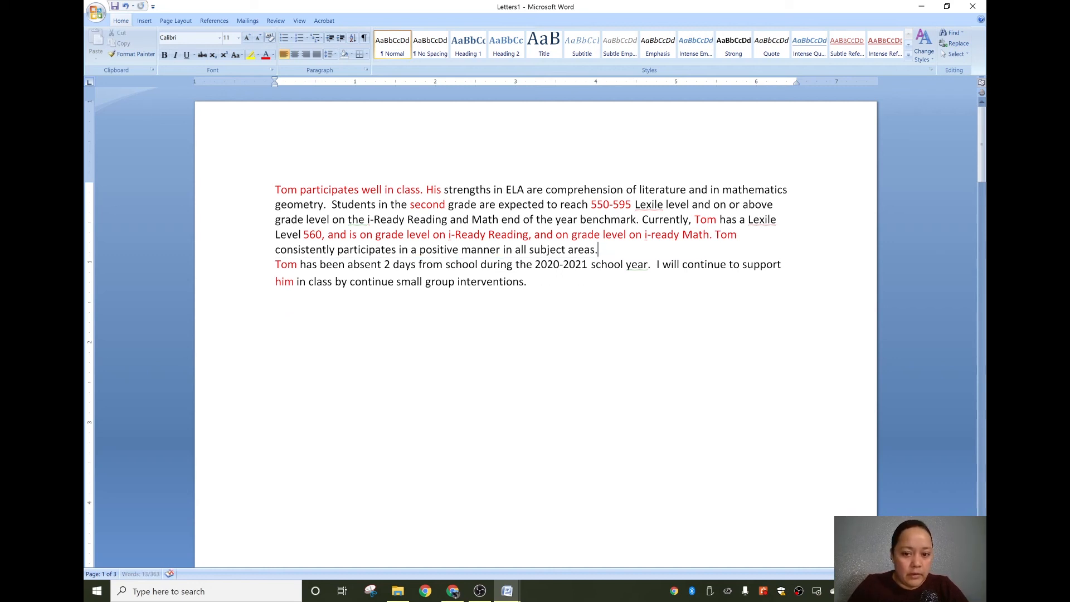
key(Delete)
key(Right)
key(Right)
key(Right)
key(Right)
key(Right)
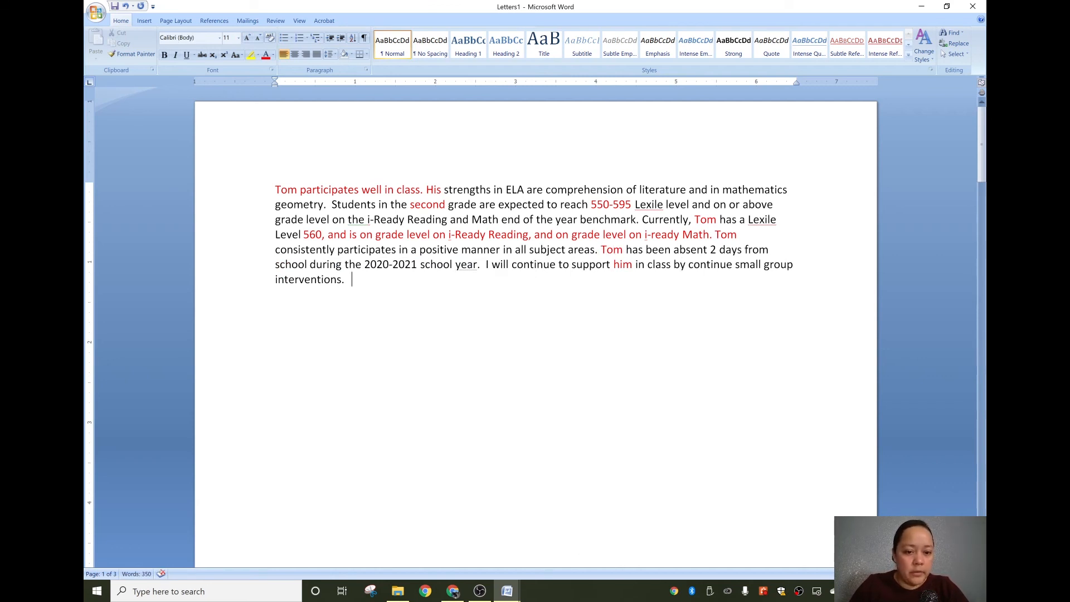
Change "continue" to "continuing" before "small group interventions" in the first letter's last sentence.
scroll(542, 294, down, 10)
scroll(543, 294, up, 10)
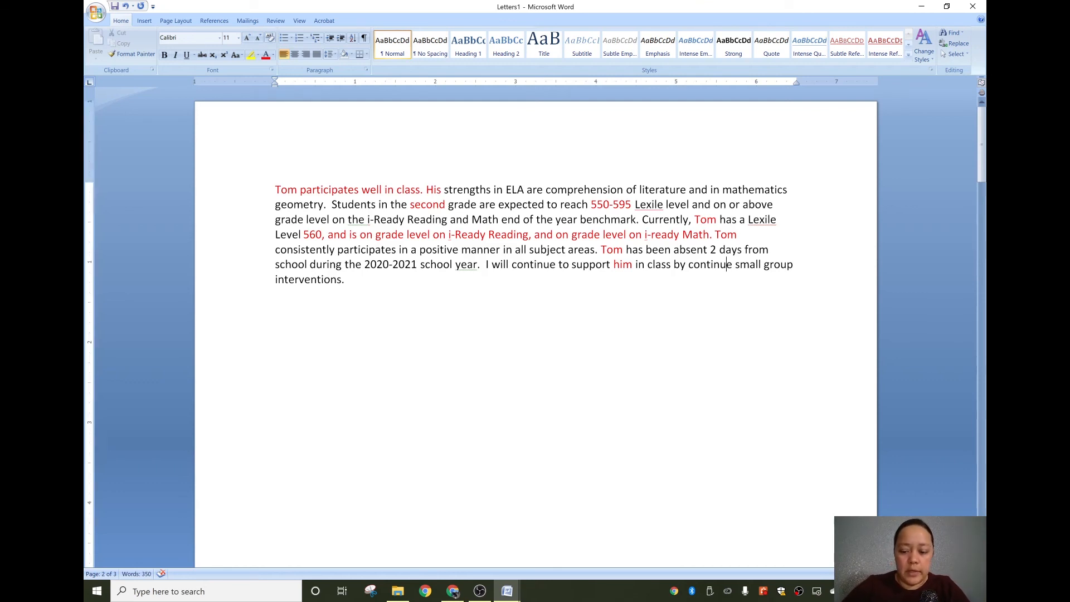
key(Delete)
text(ing)
key(Down)
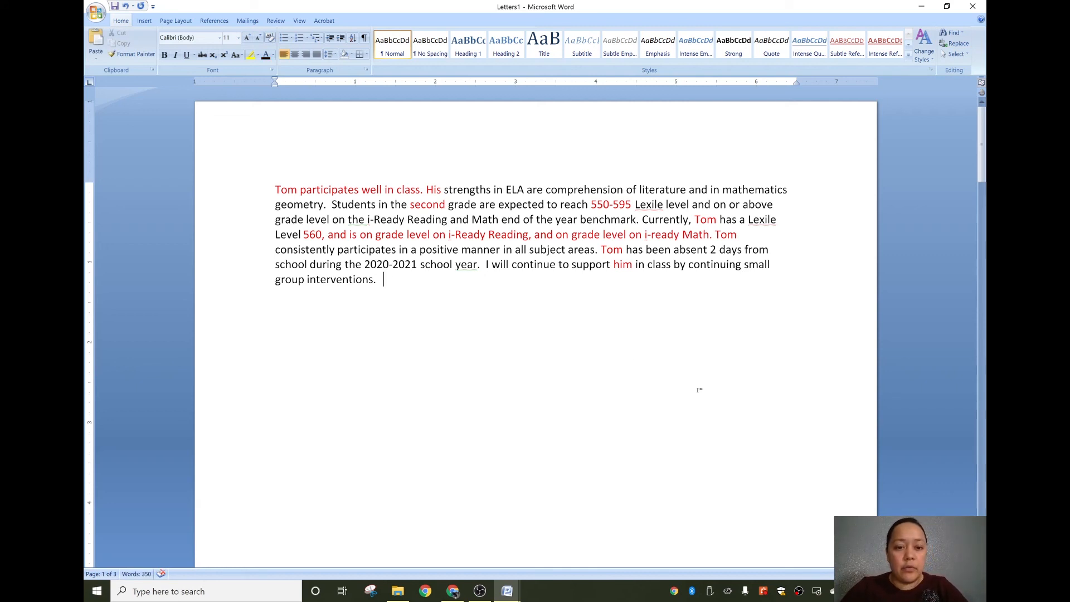
Change all of the first letter's text to black and go on to the second student's letter.
key(ctrl+a)
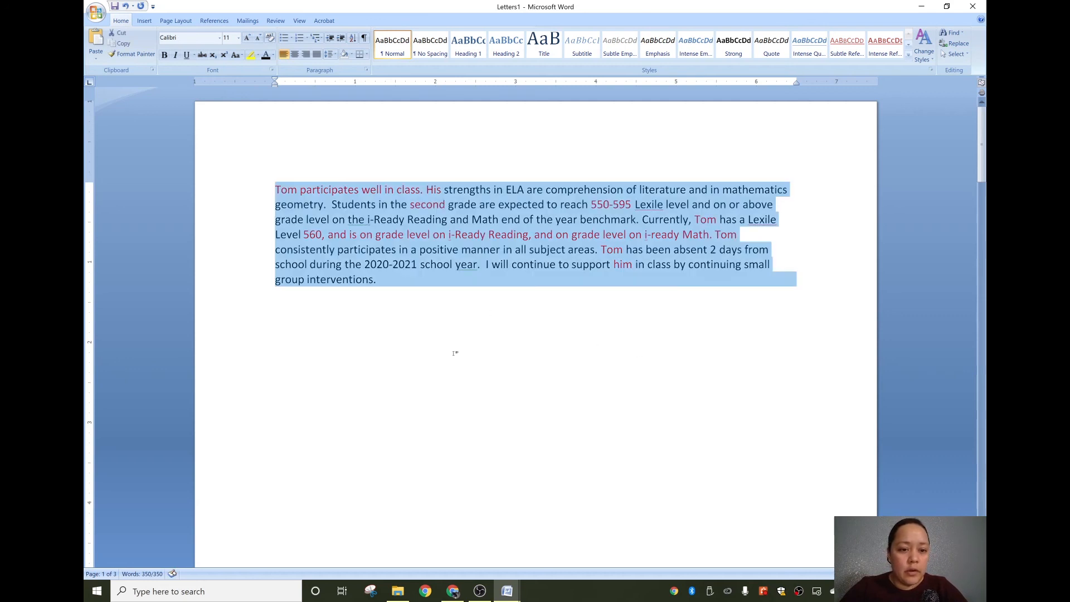
key(Right)
key(ctrl+a)
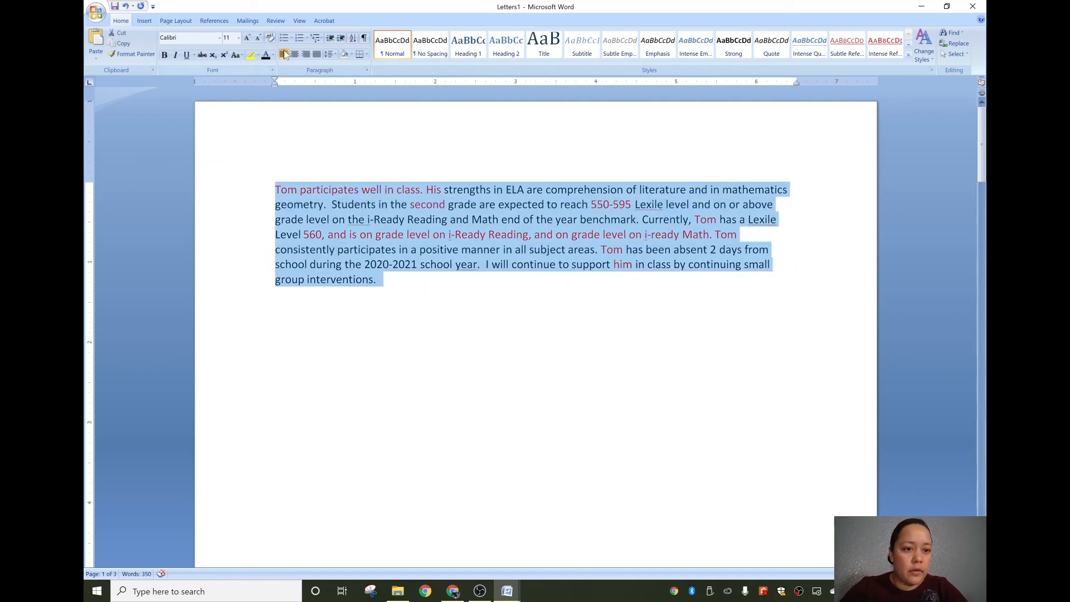
key(ctrl+space)
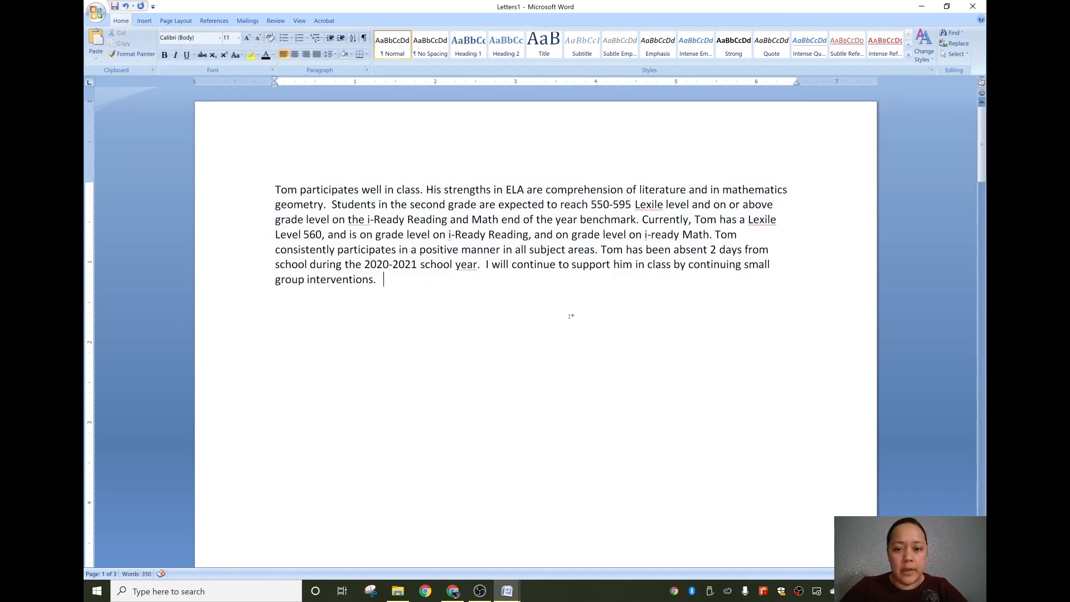
scroll(569, 312, down, 15)
scroll(535, 313, down, 5)
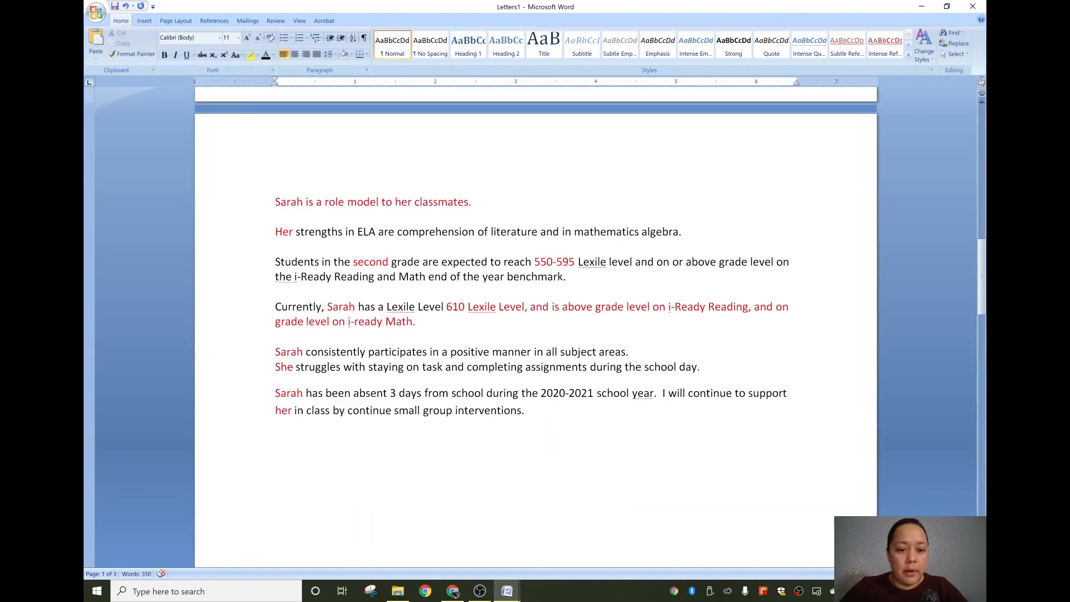